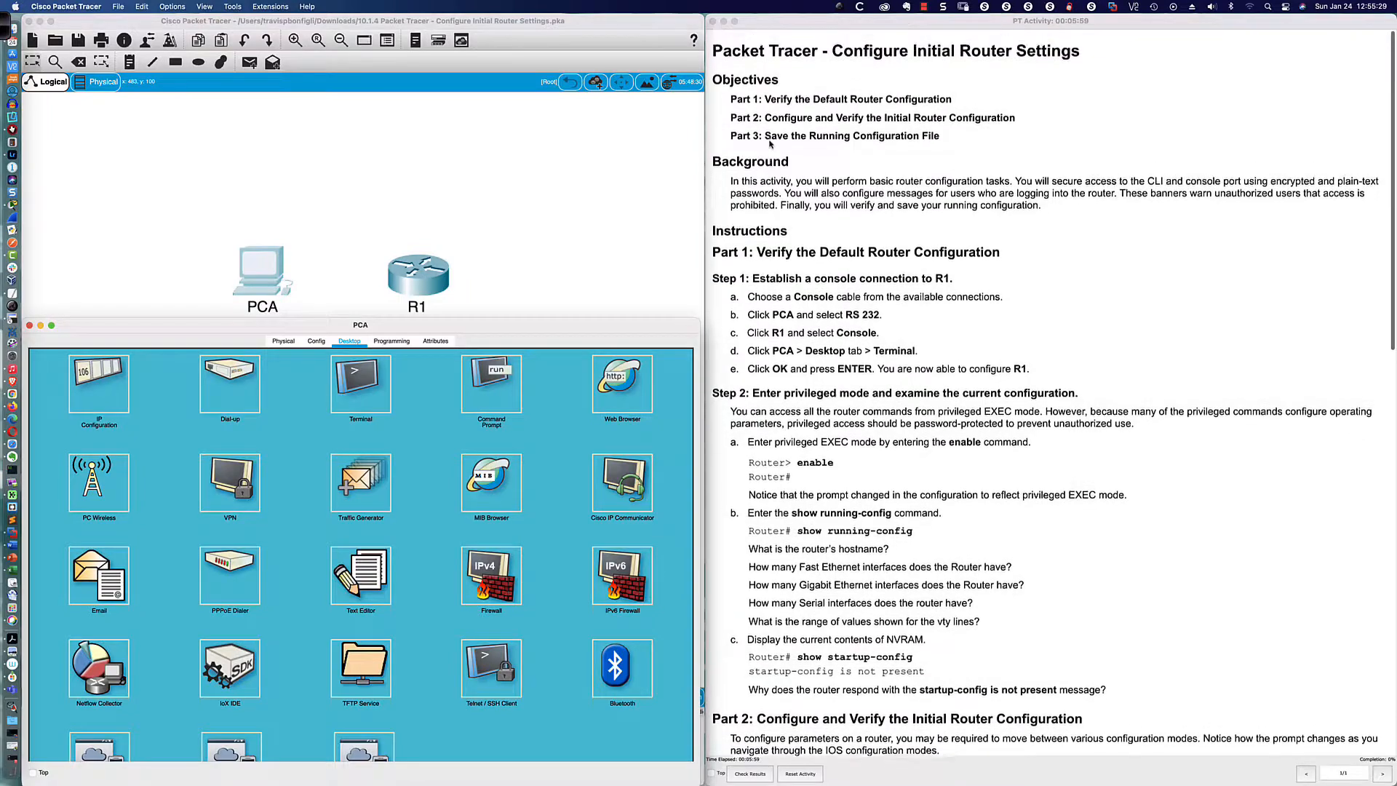
Step: Read through the activity objectives, then bring the main workspace in front of PCA's window
scroll(770, 145, down, 1)
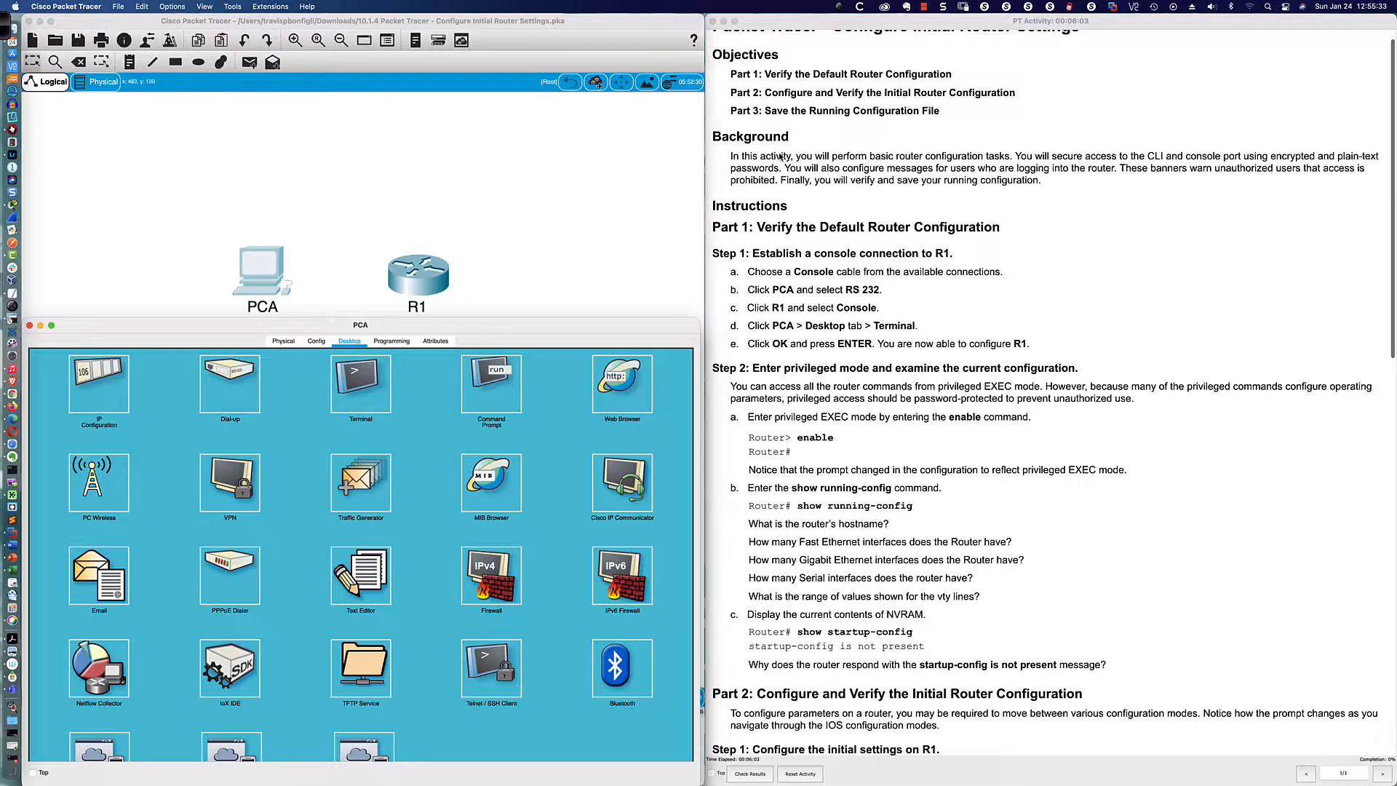
scroll(779, 156, down, 1)
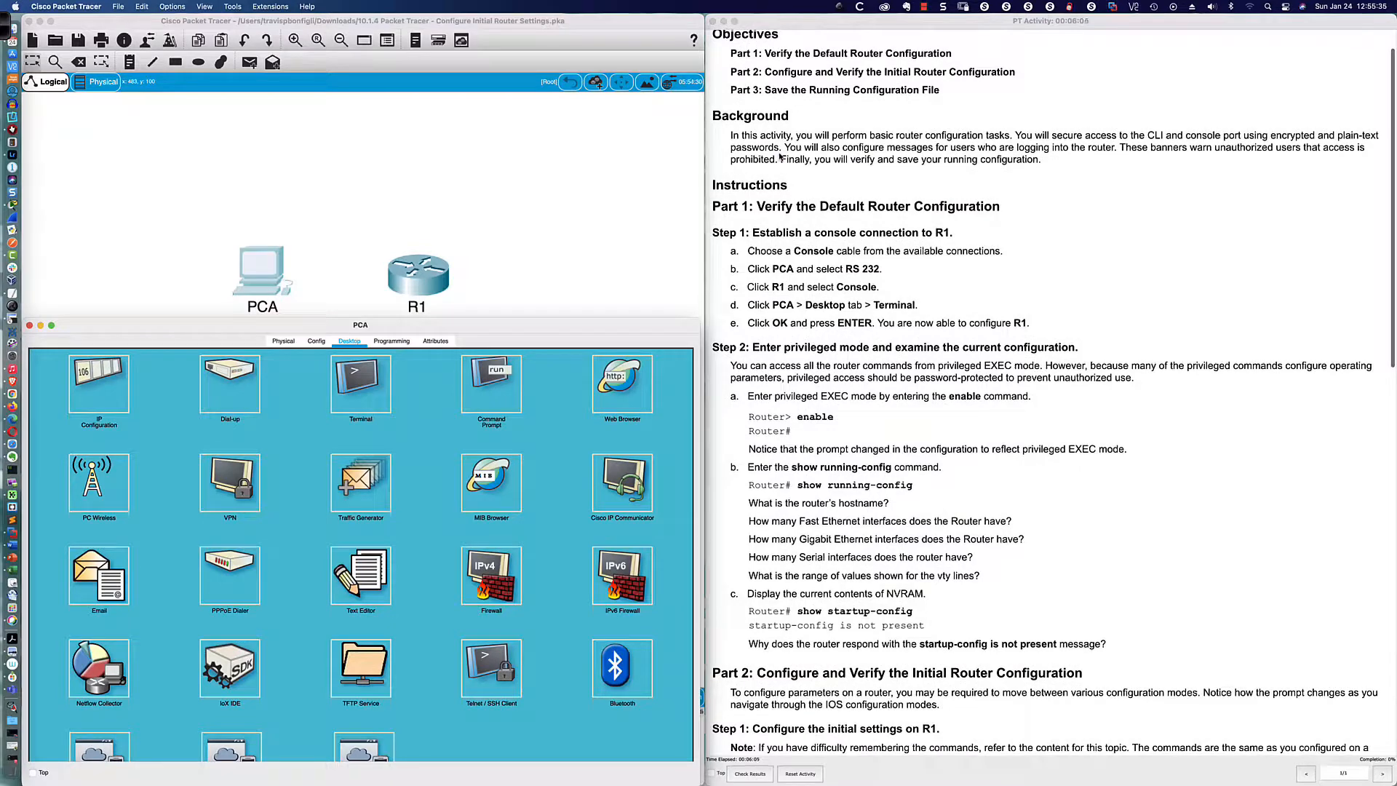
scroll(779, 155, down, 7)
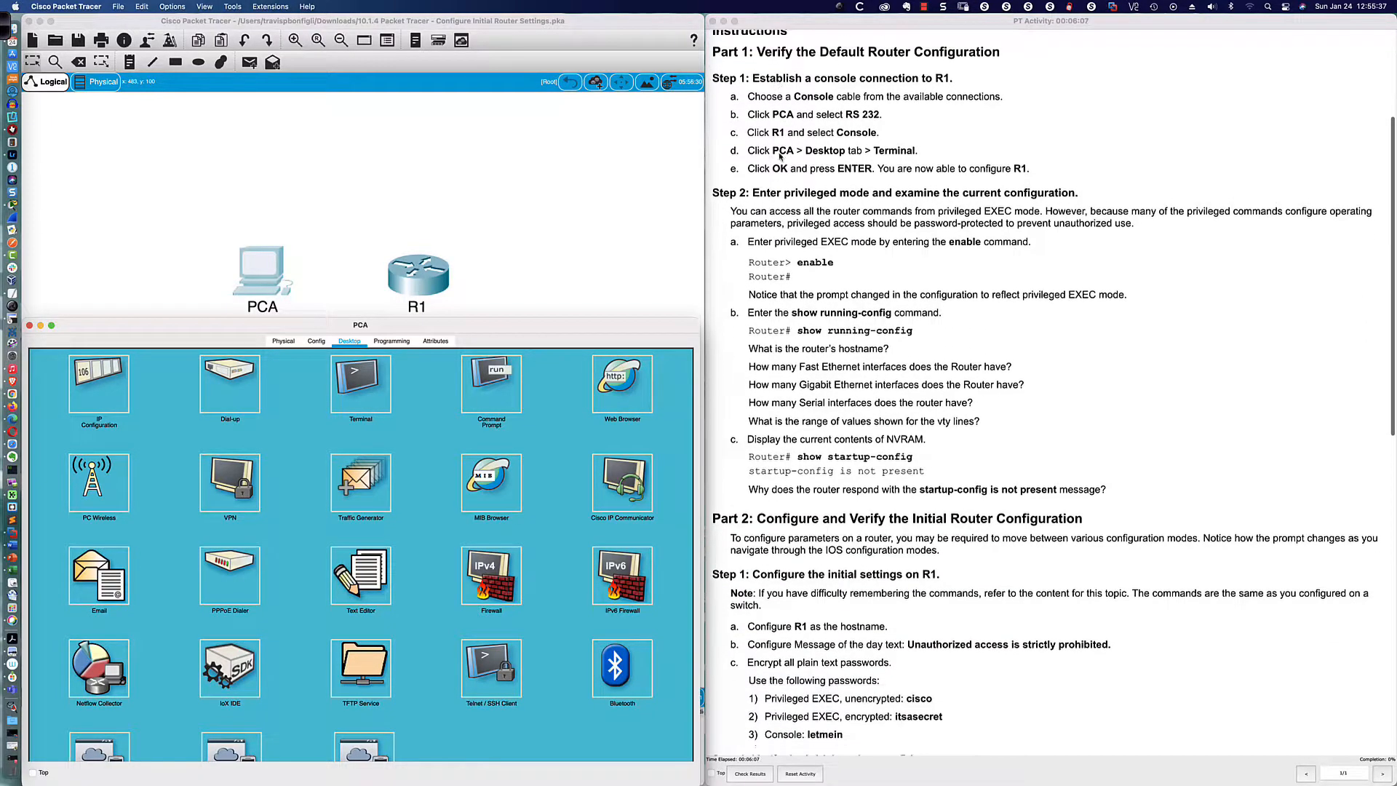
scroll(781, 157, down, 1)
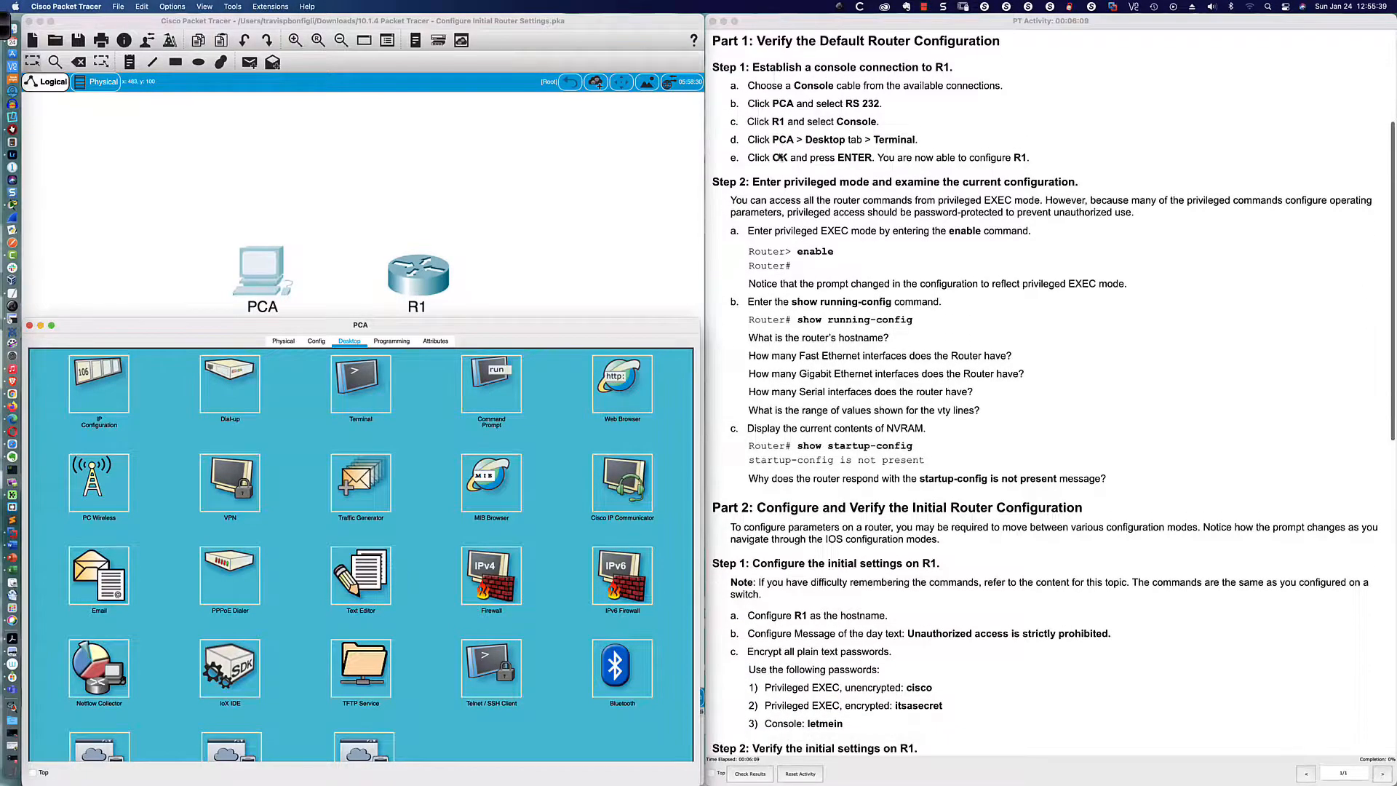
click(582, 213)
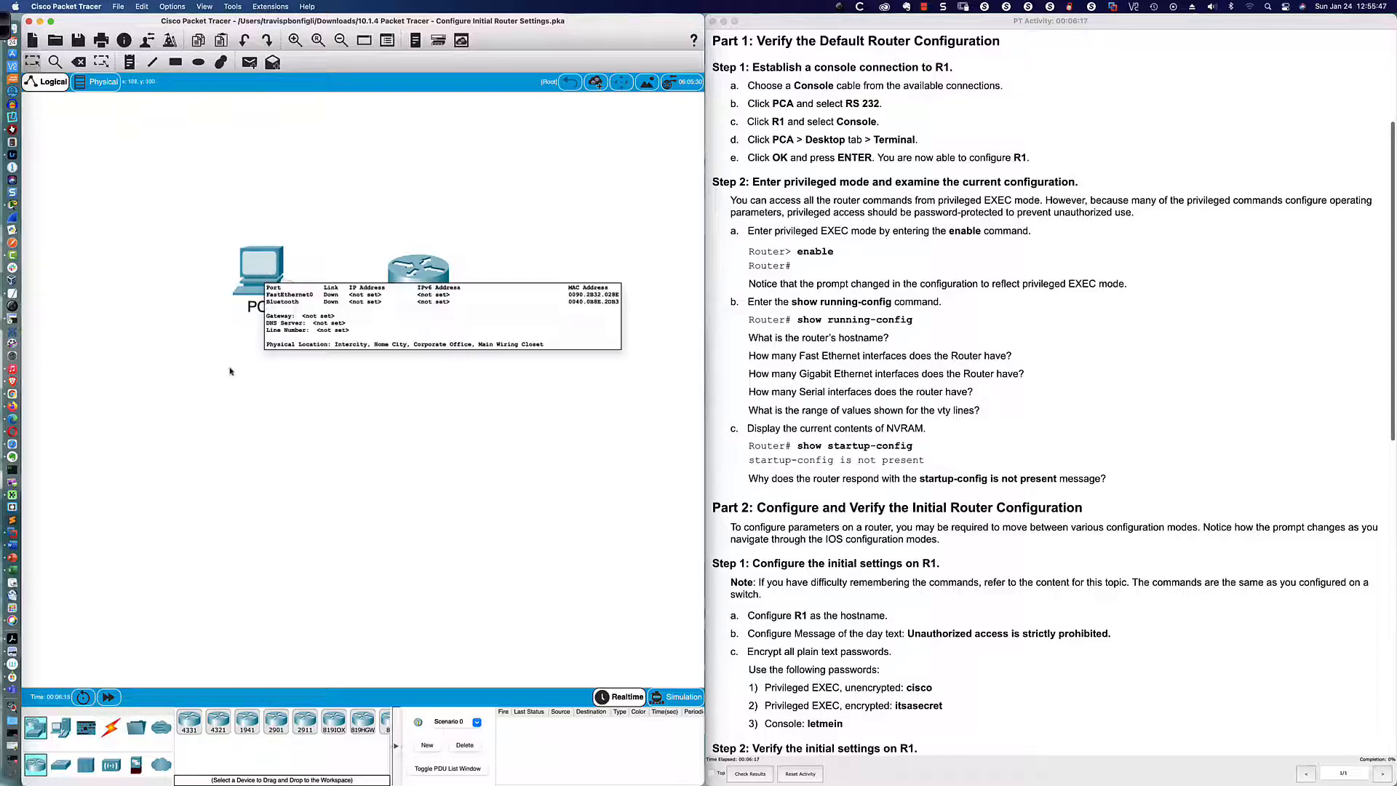
Step: Run a Console cable from PCA's RS 232 port to R1's Console port
click(112, 727)
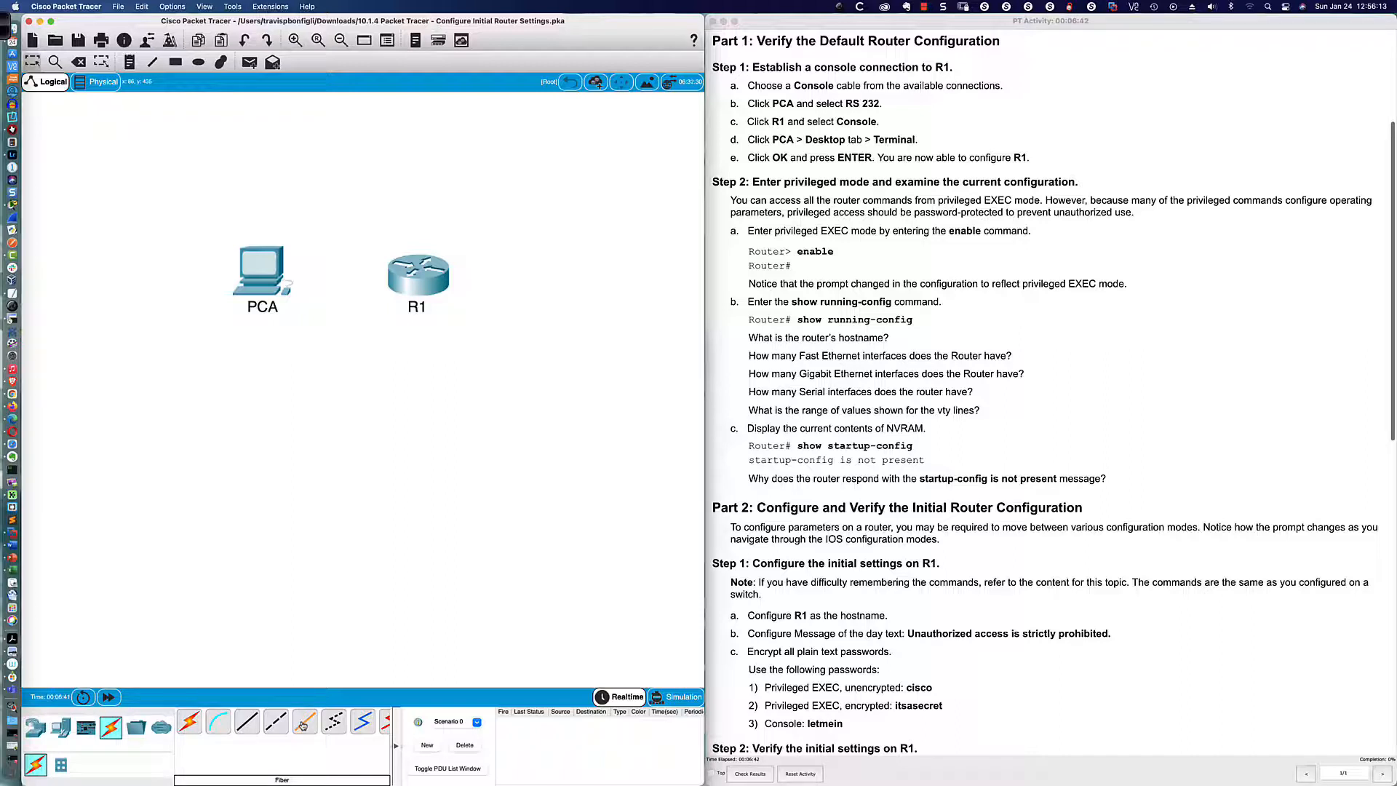
click(218, 722)
click(266, 272)
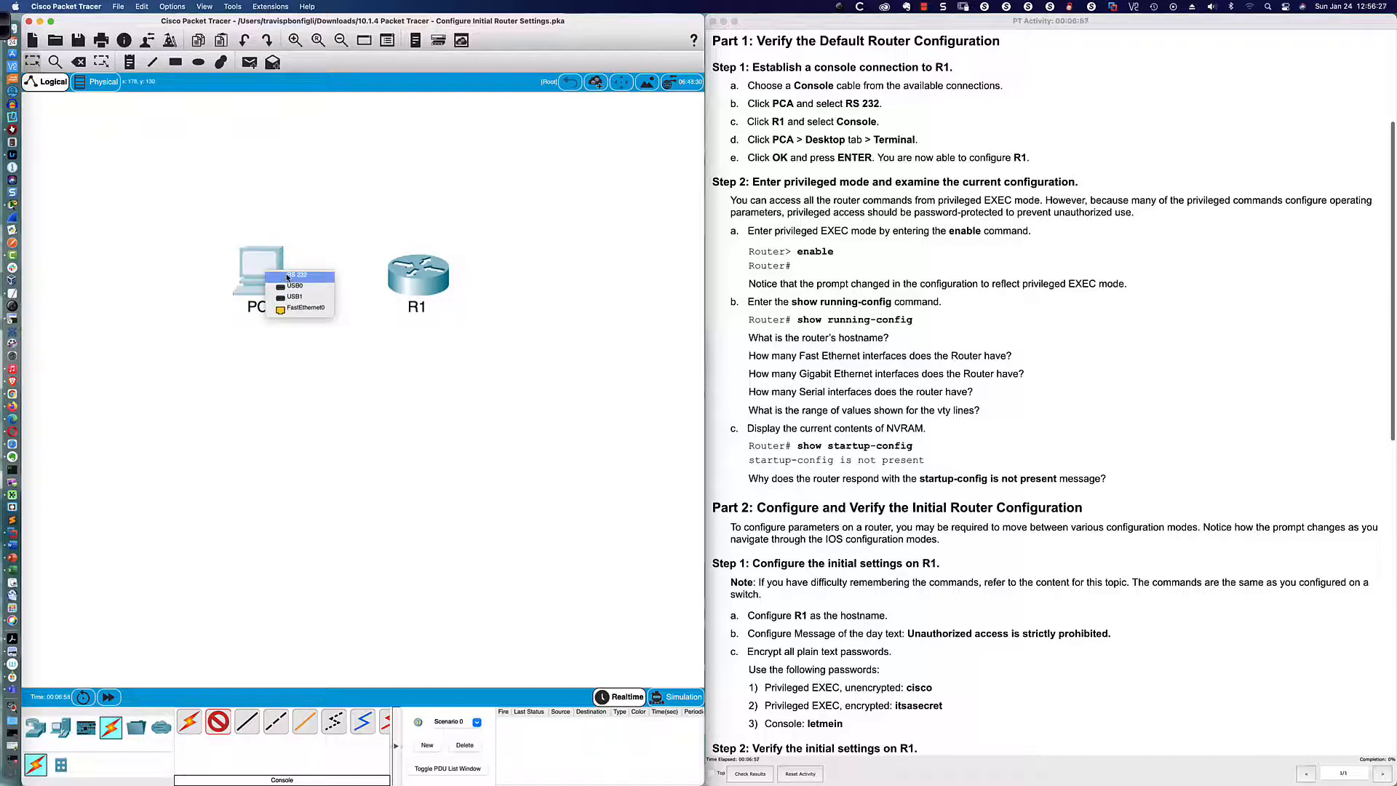
click(288, 277)
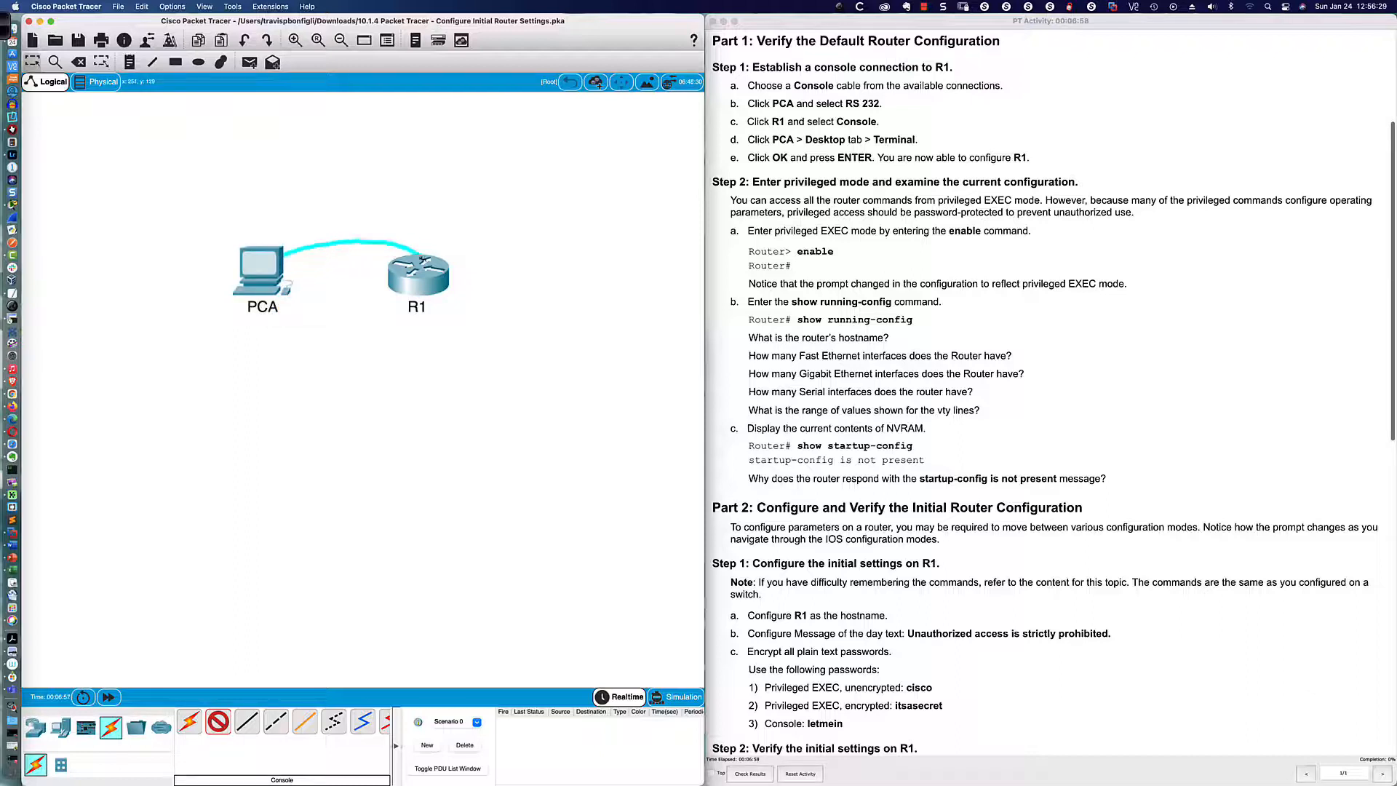
mouse_move(419, 268)
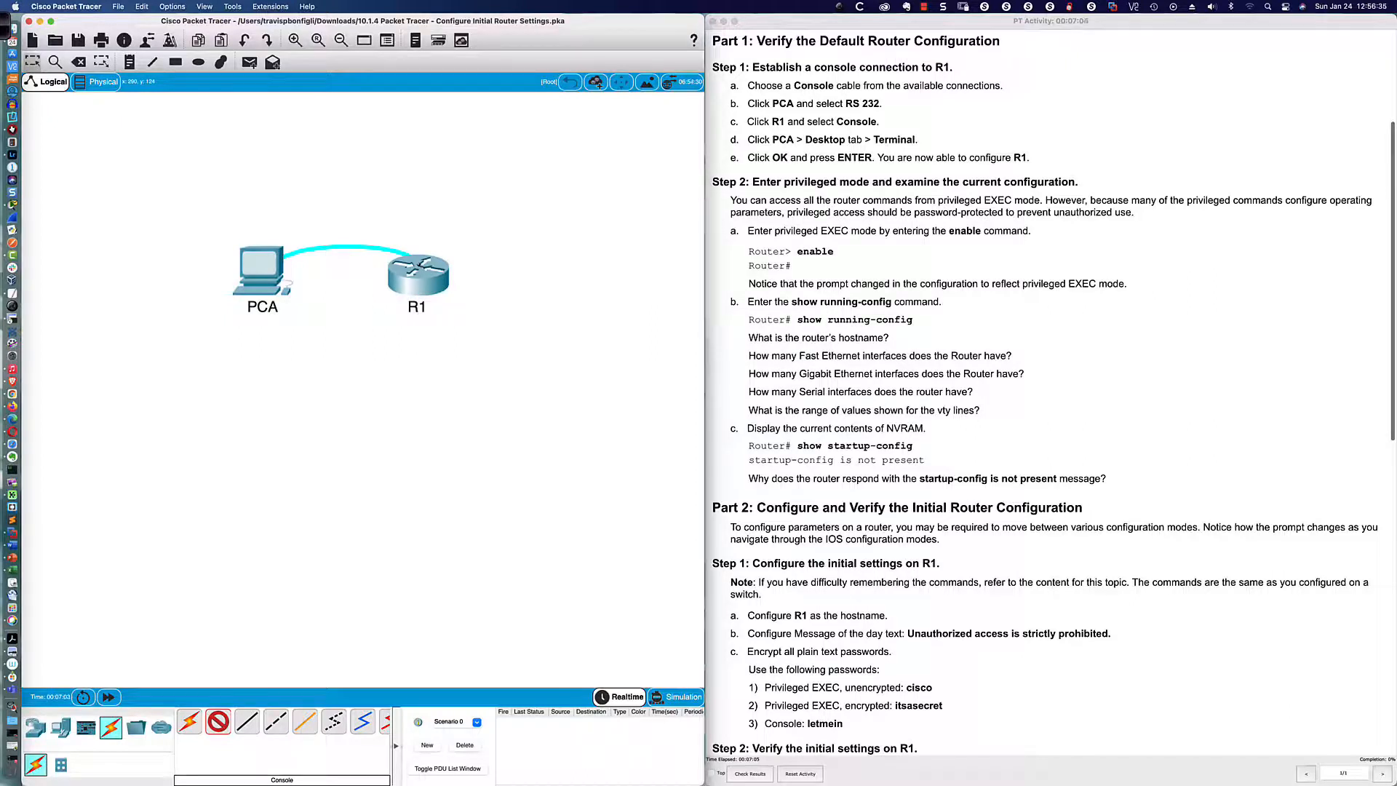
click(428, 267)
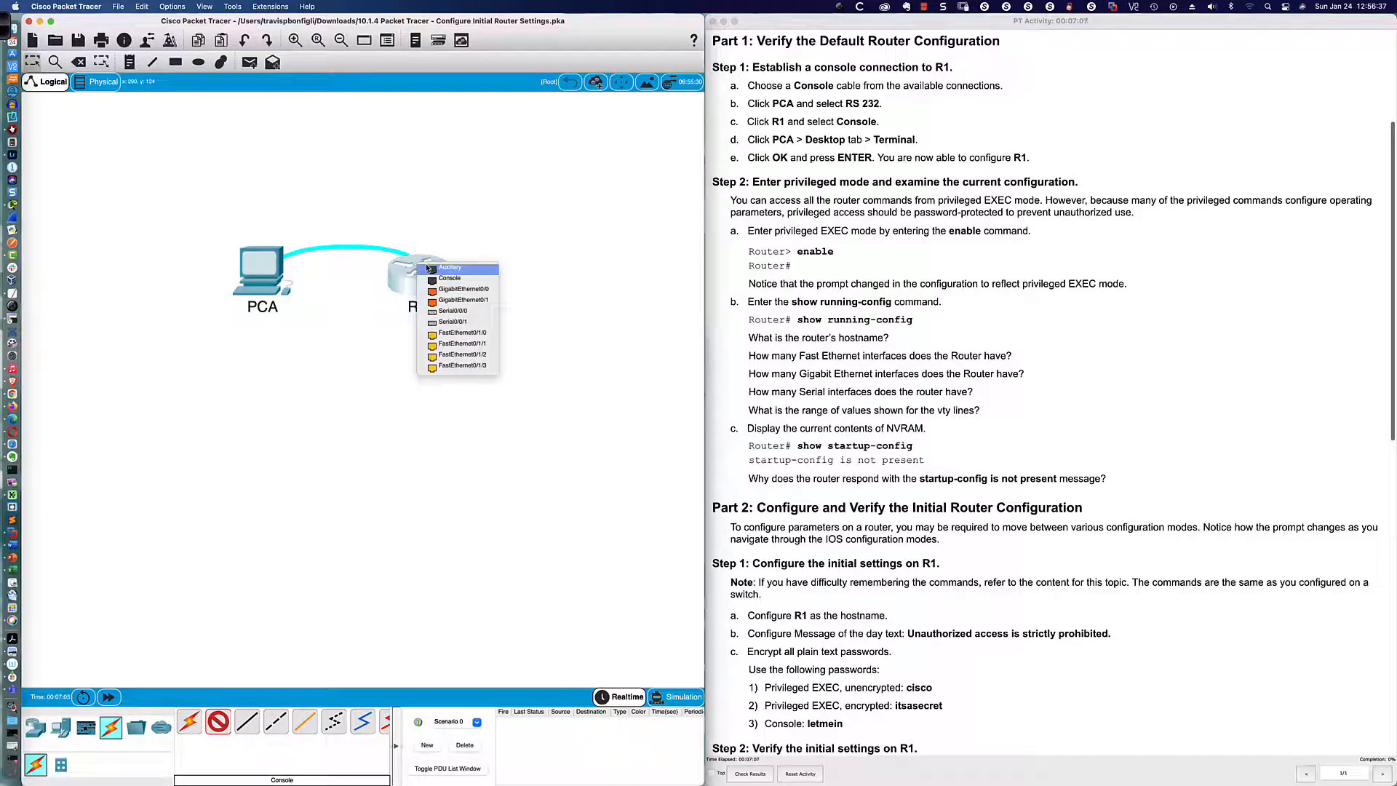
click(449, 279)
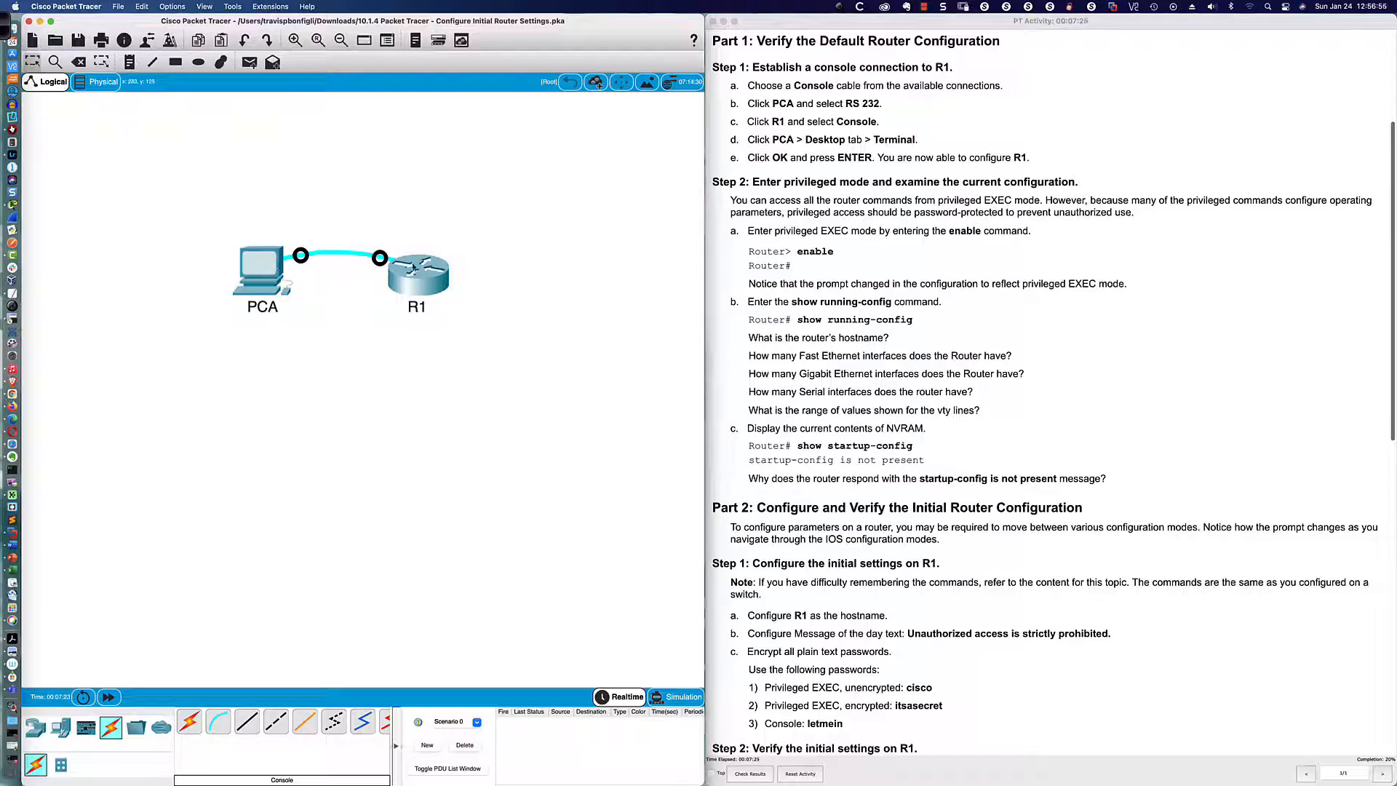
Step: Open PCA's Terminal with default settings and press Enter until the Router> prompt appears
click(255, 271)
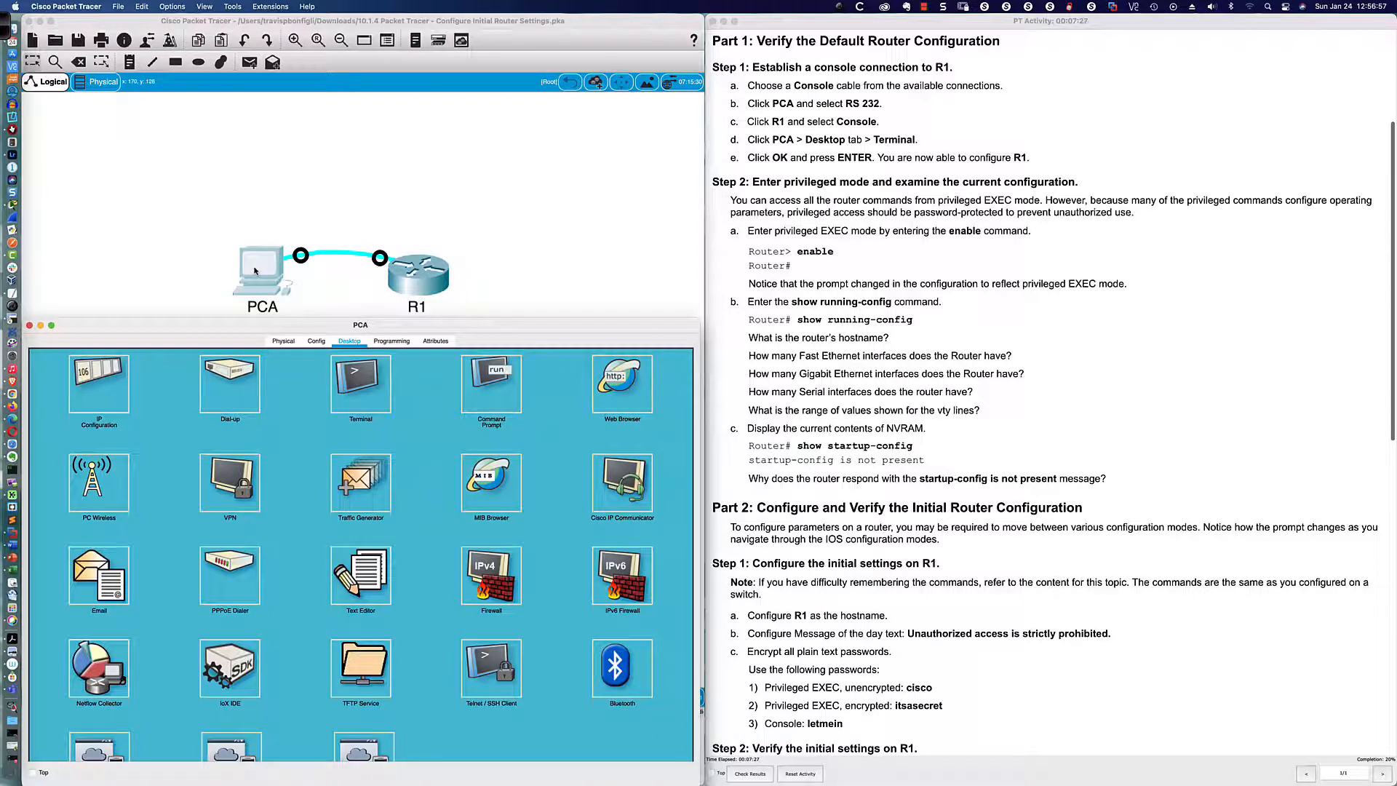
click(372, 416)
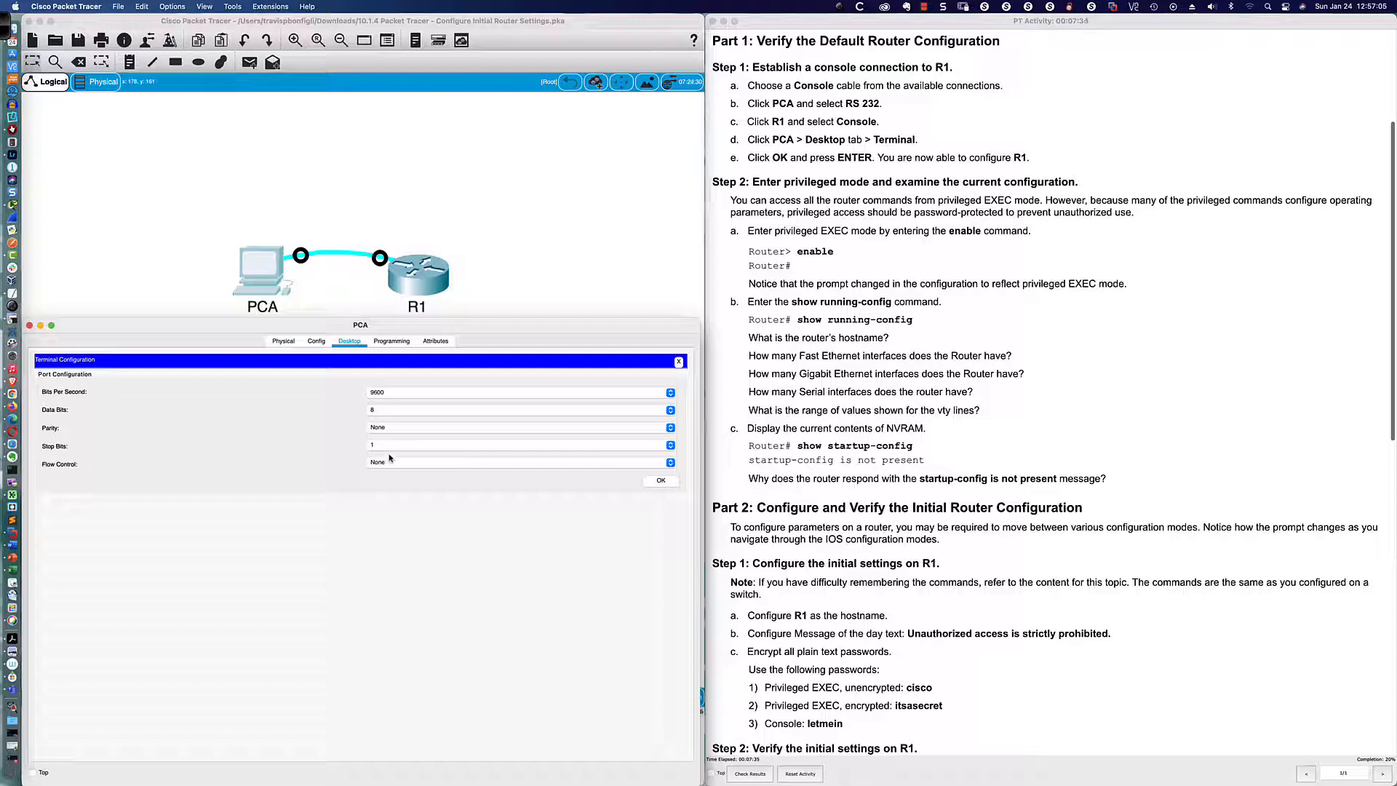
click(662, 481)
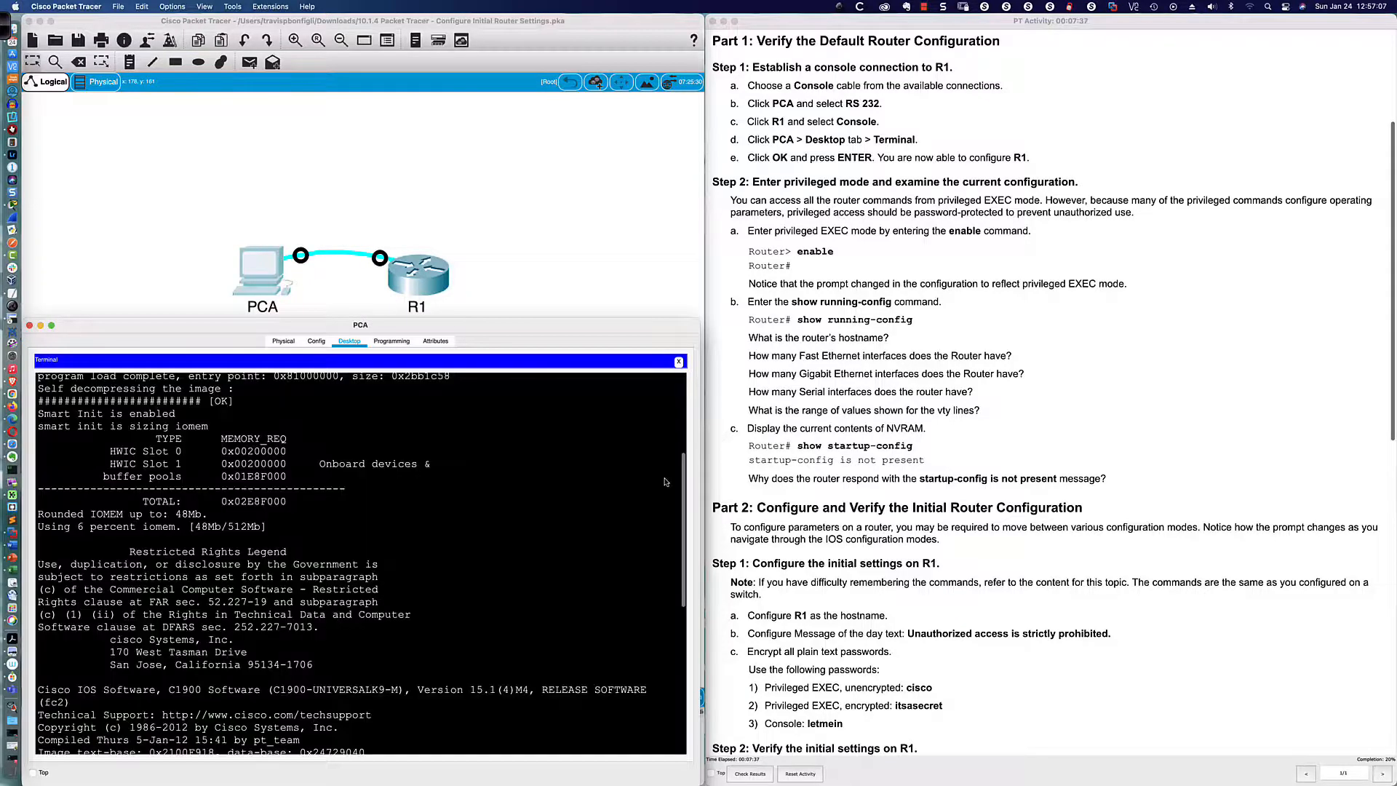
key(Return)
key(Return)
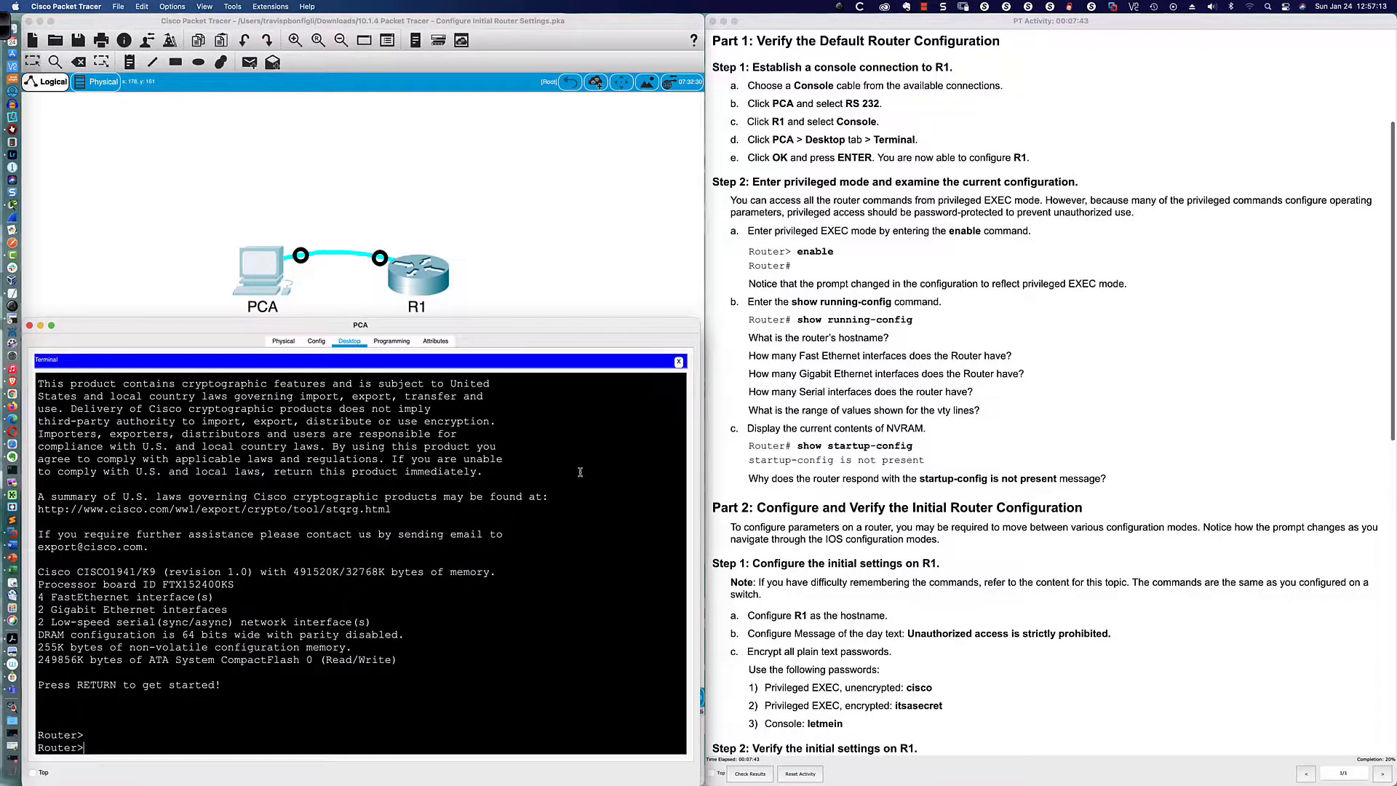
scroll(970, 291, down, 5)
scroll(970, 291, down, 1)
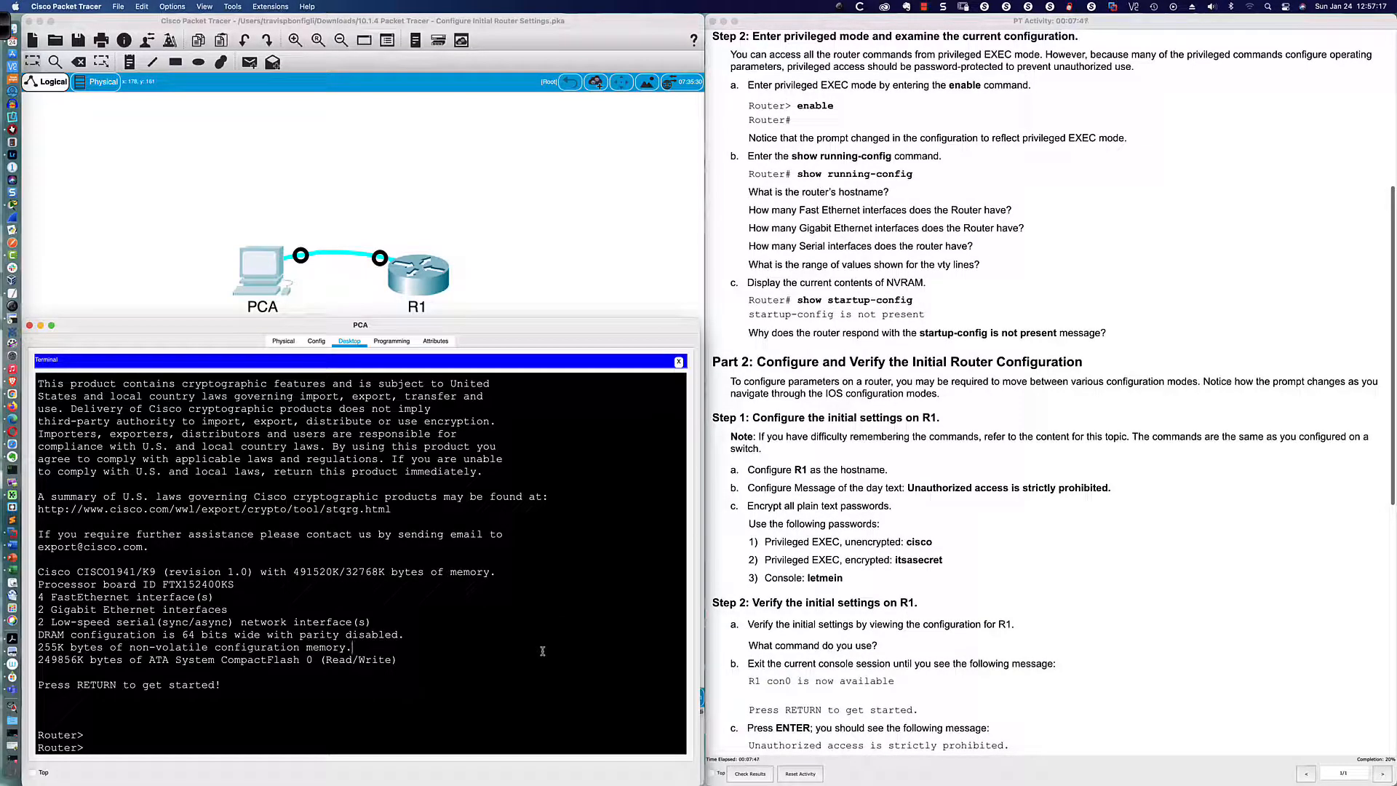
key(Return)
key(Return)
key(Return)
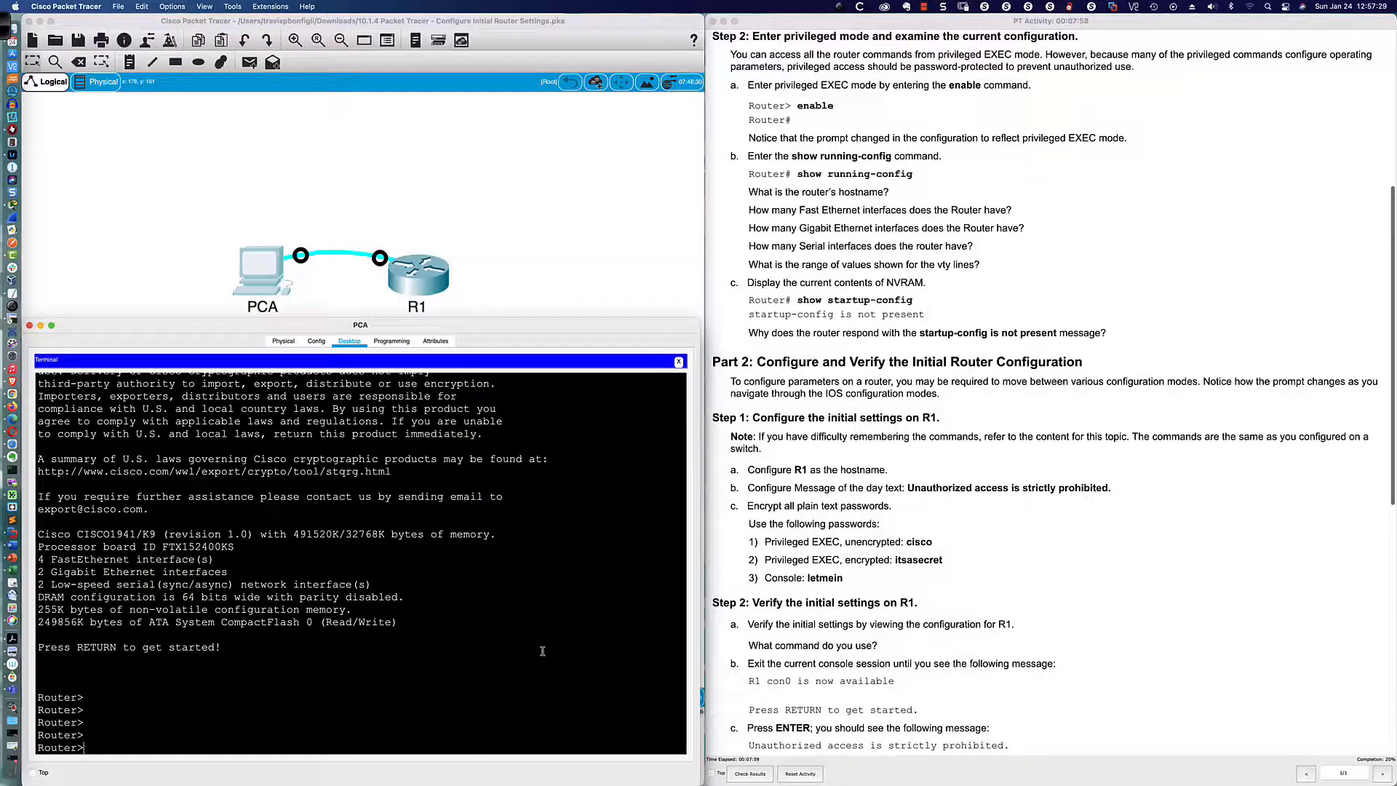
Step: Enter privileged EXEC mode with the enable command
text(n)
key(Tab)
key(Return)
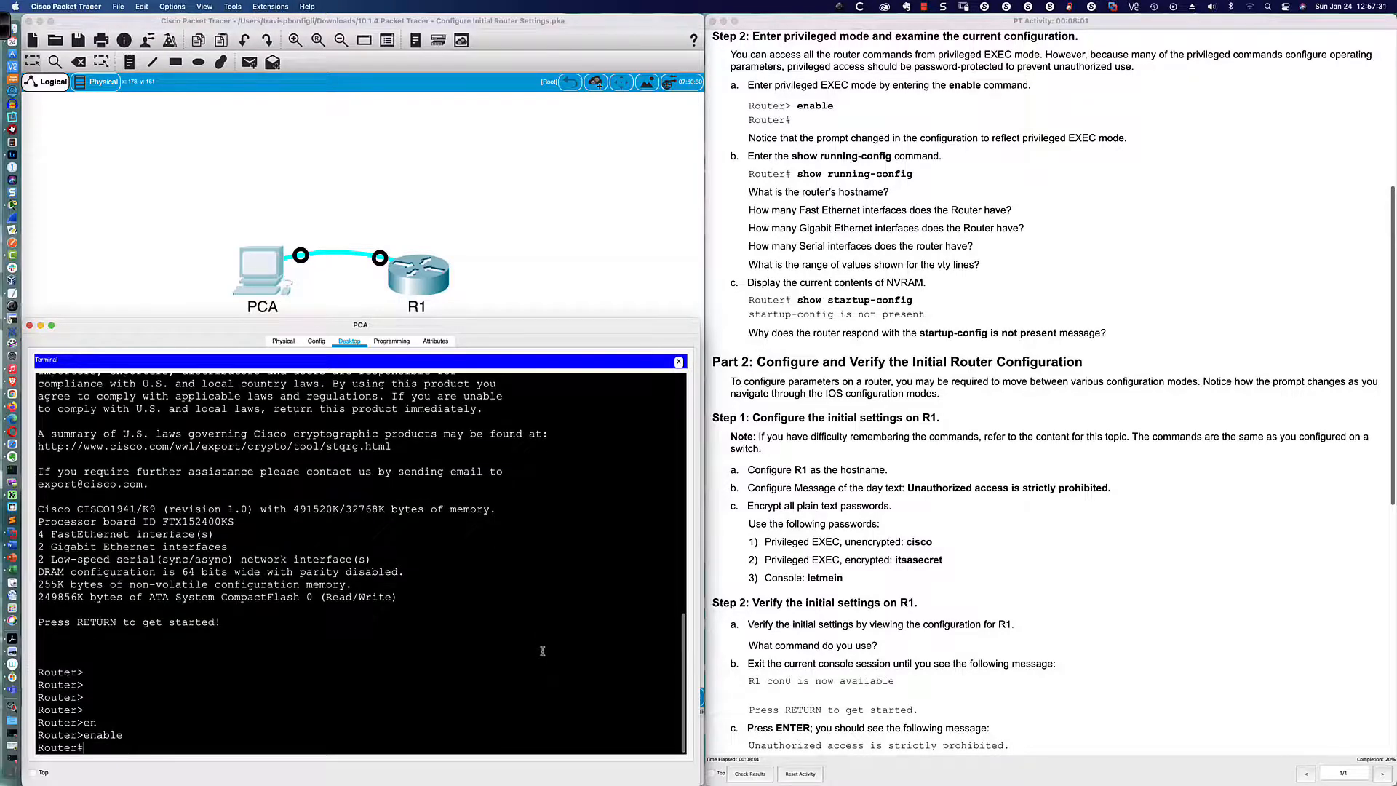
key(Return)
key(Return)
key(Return)
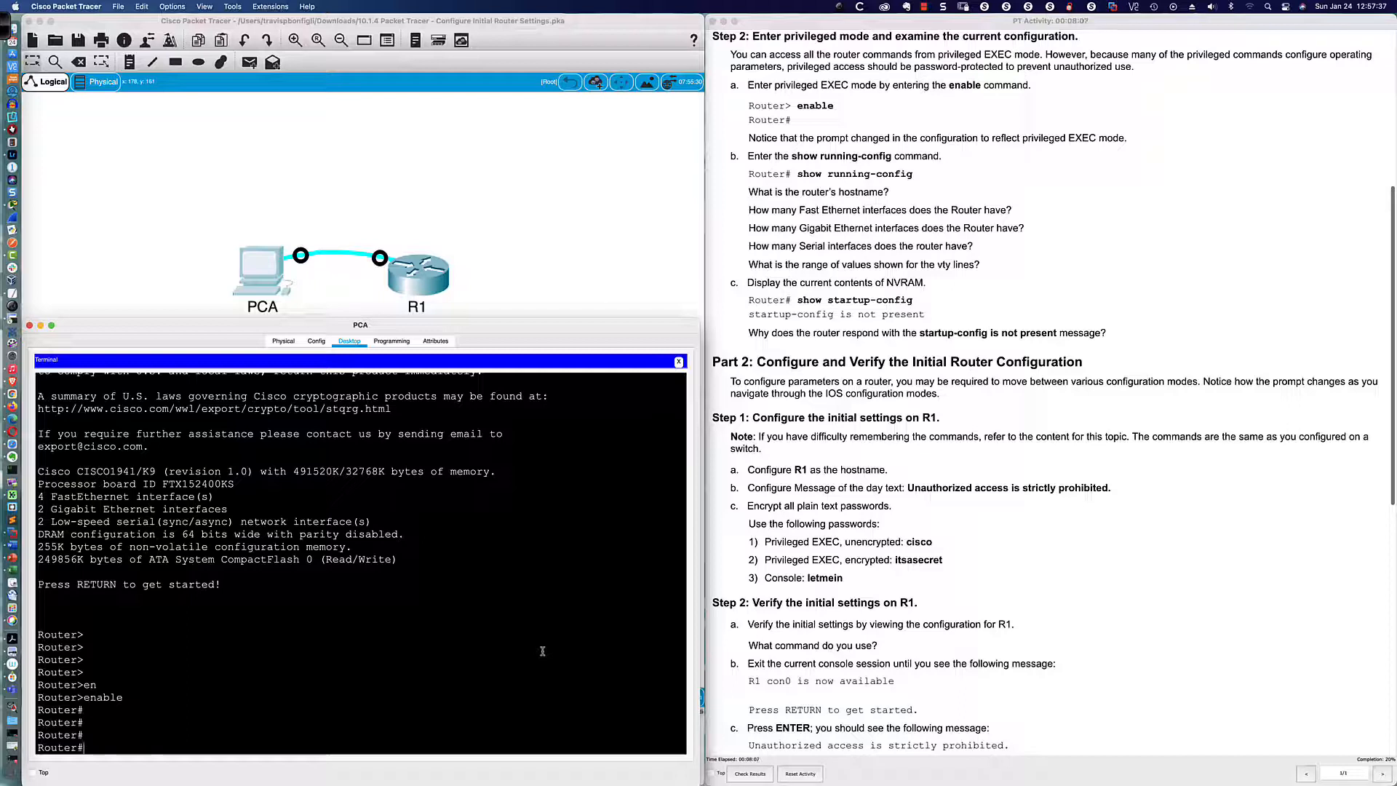
Step: Run show running-config and page through its first screens of output
text(show ru)
key(Tab)
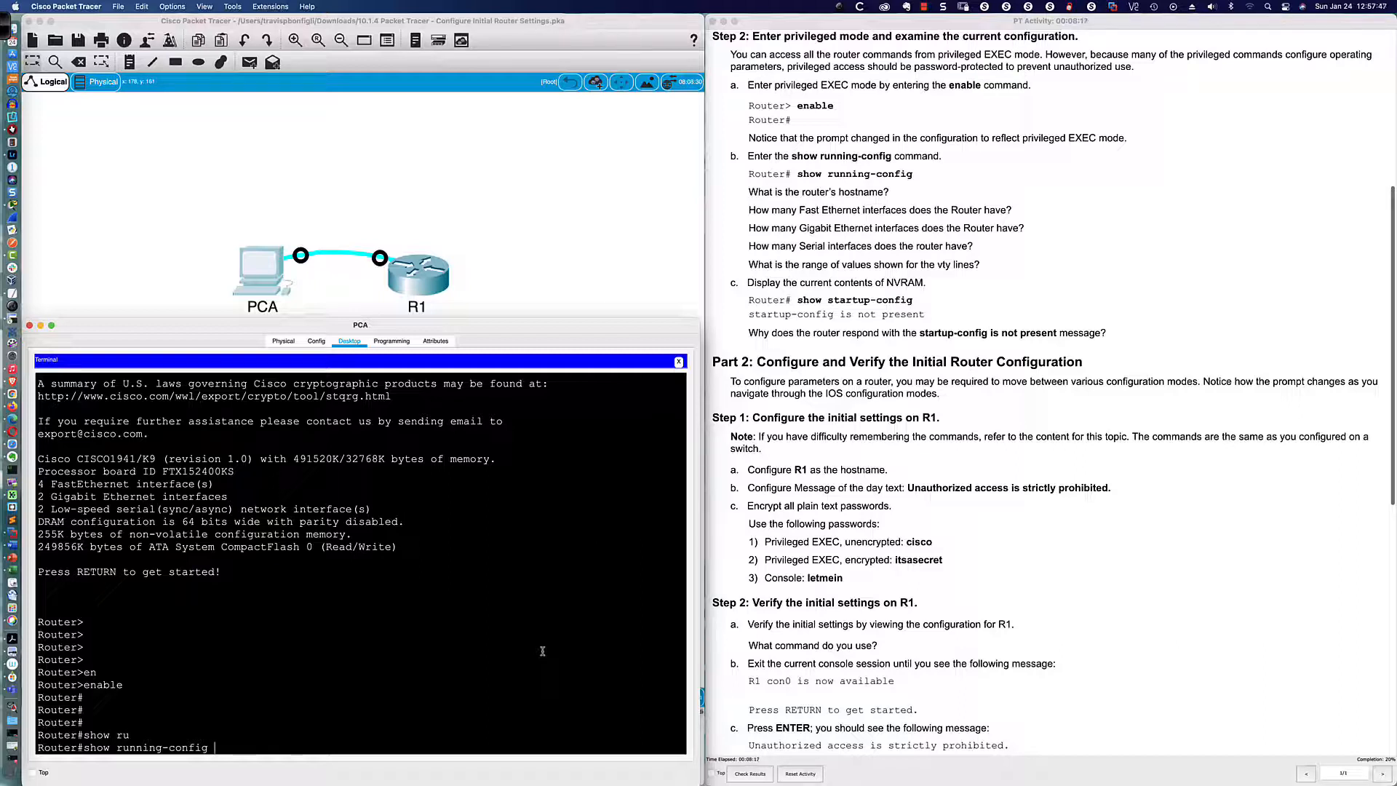
key(Return)
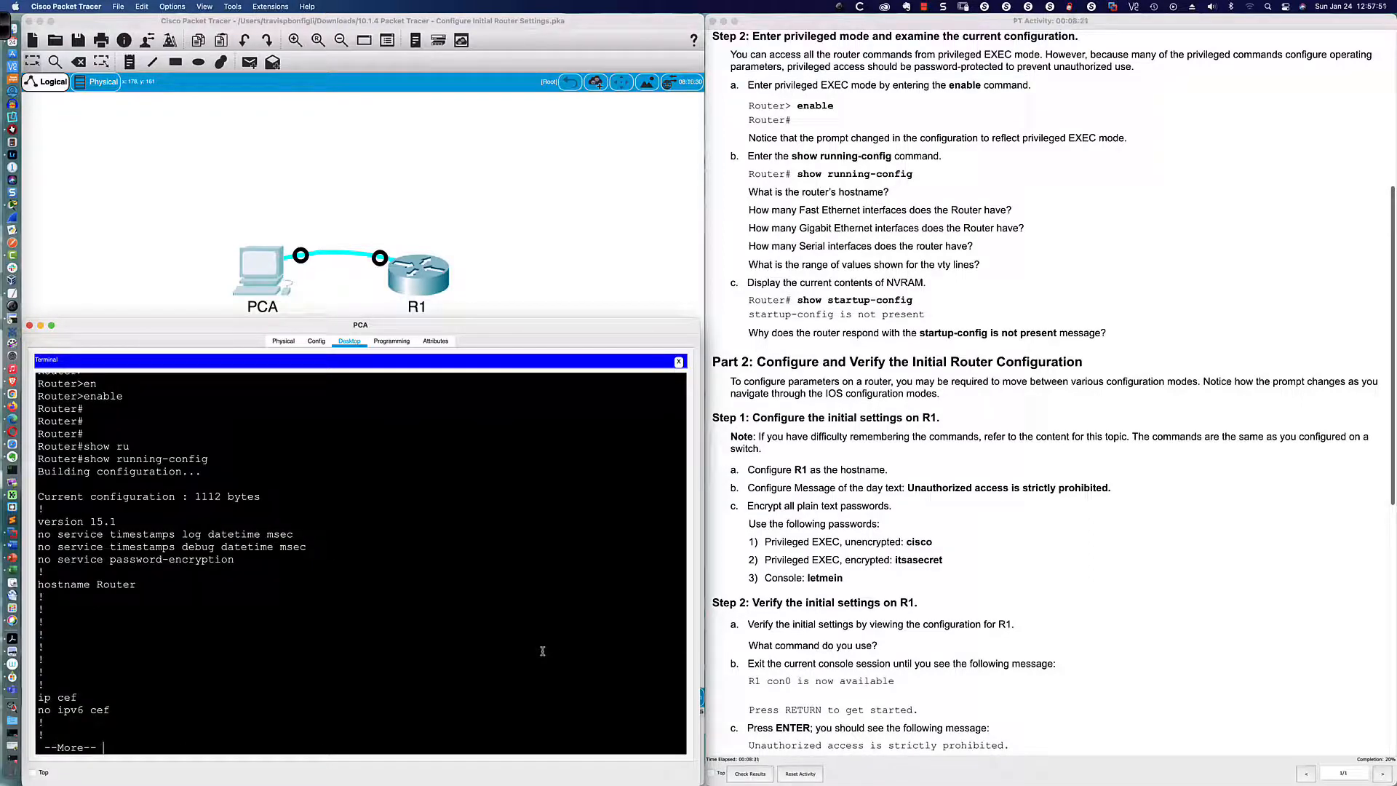
key(Return)
key(Return)
key(Return)
key(Return)
key(Return)
key(Return)
key(Return)
key(Return)
key(Return)
key(Return)
key(Return)
key(Return)
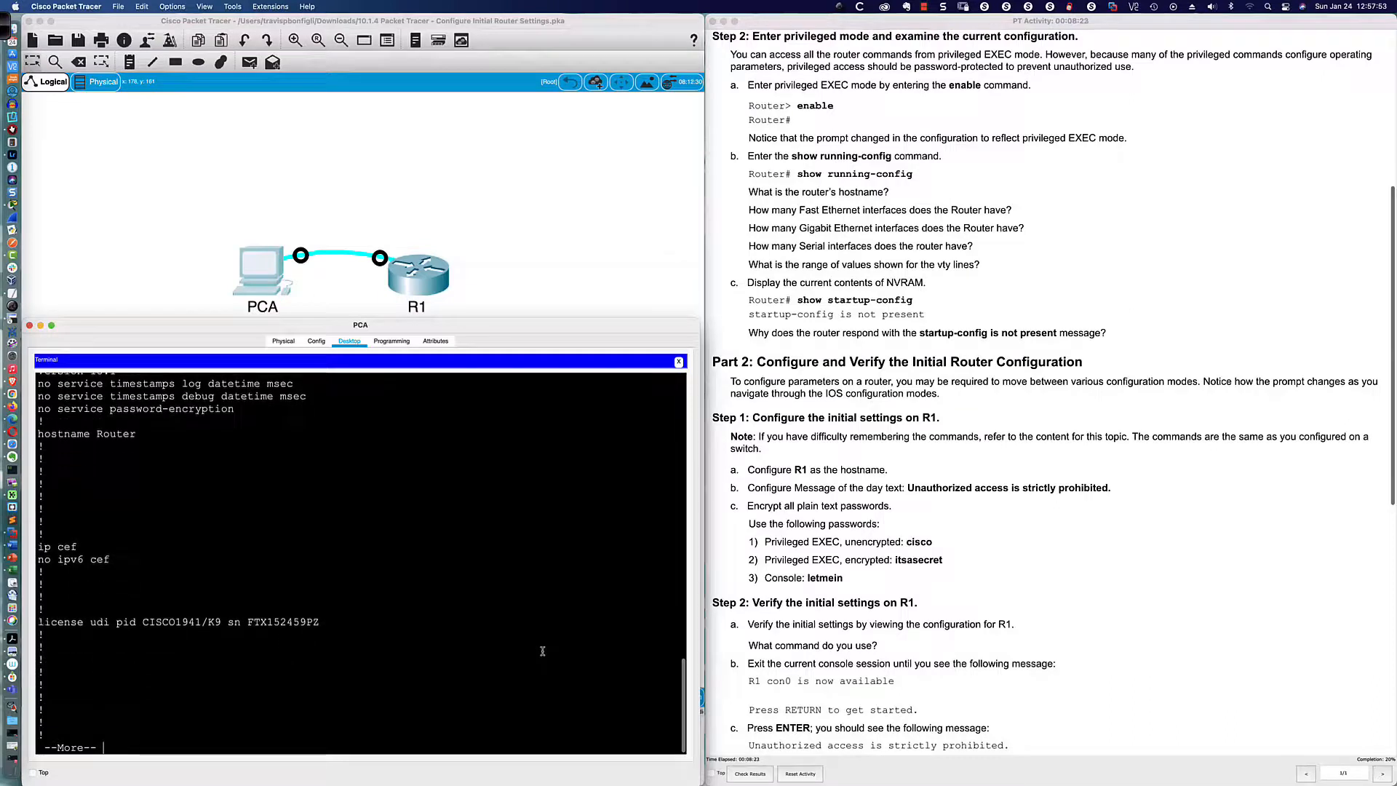
key(Return)
key(Return)
key(Return)
key(Return)
key(Return)
key(Return)
key(Return)
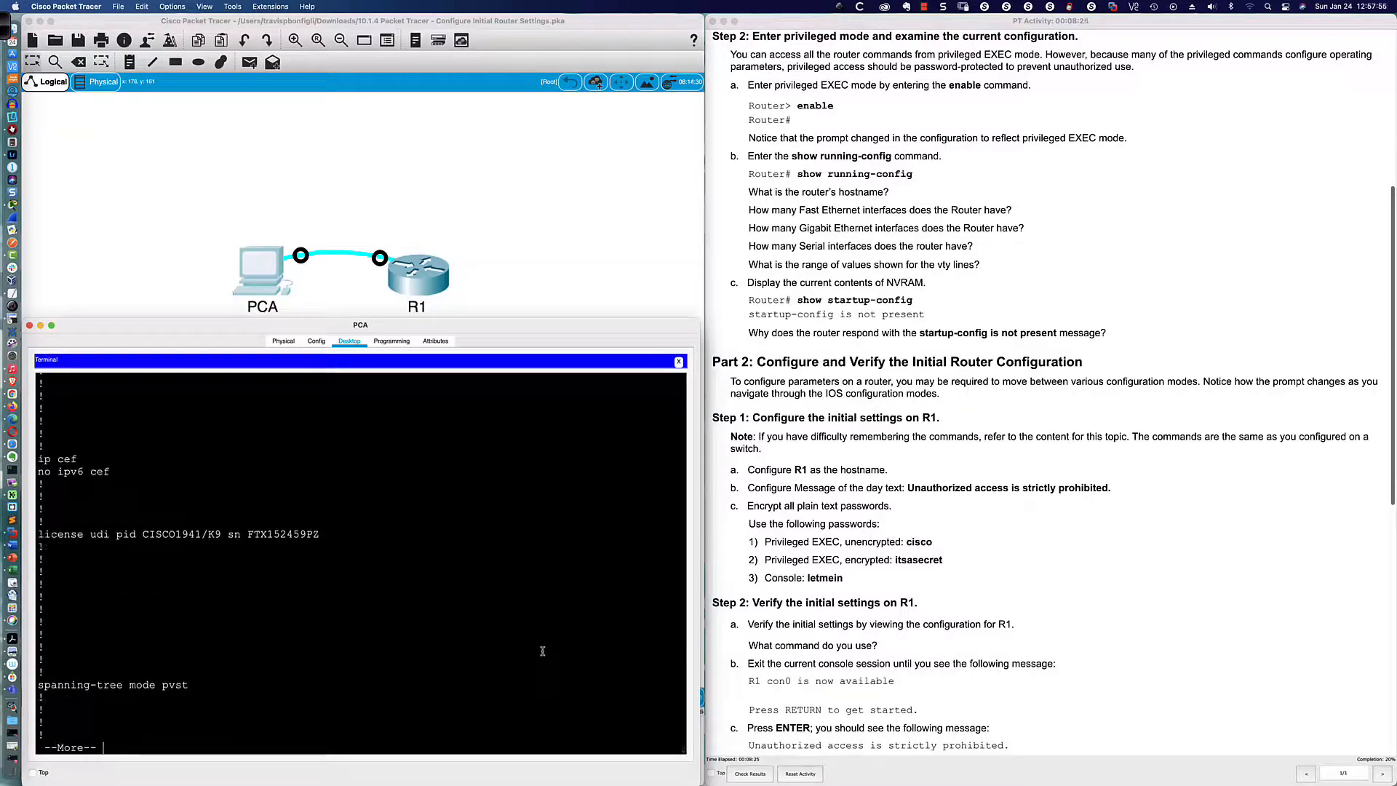
key(Return)
key(Return)
key(Return)
key(Return)
key(Return)
key(Return)
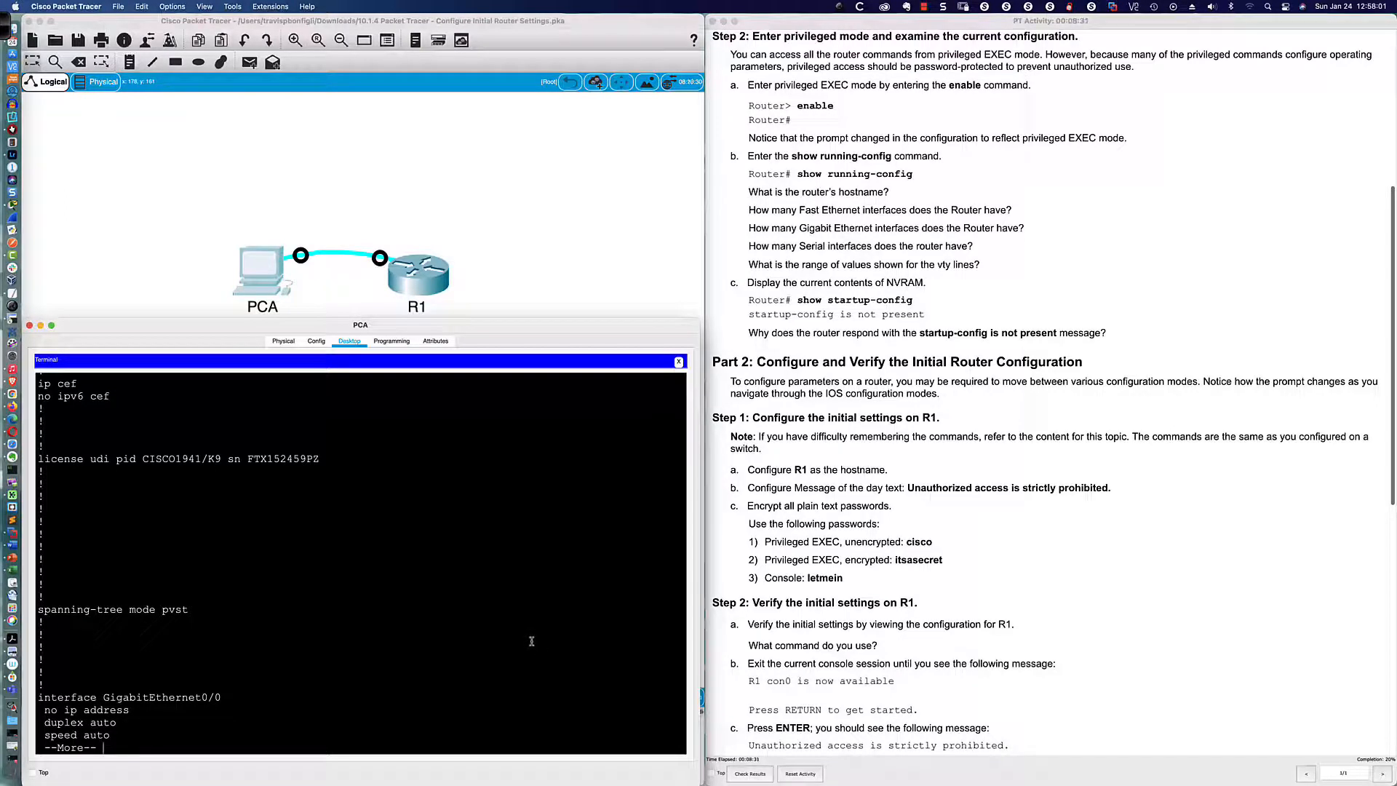
scroll(411, 605, up, 2)
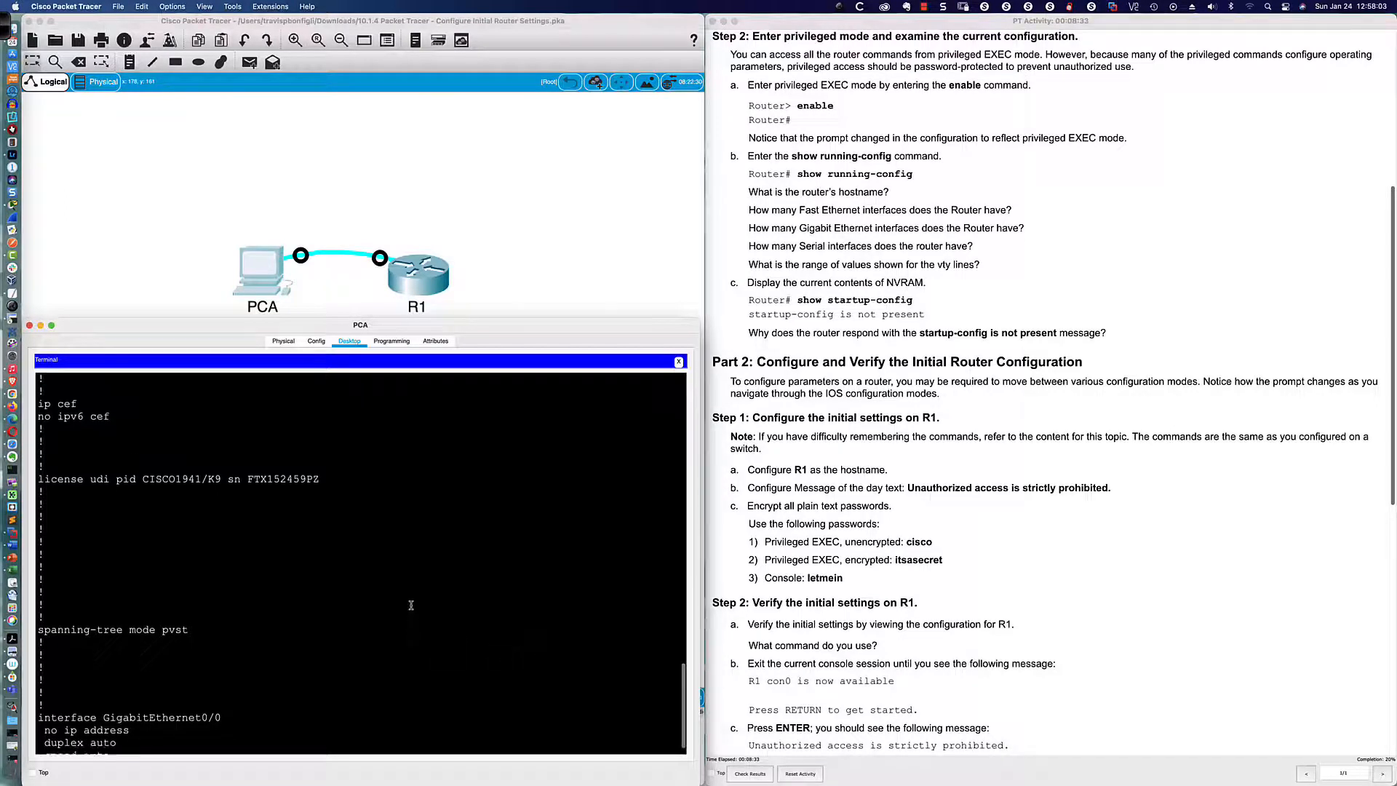
scroll(411, 605, up, 5)
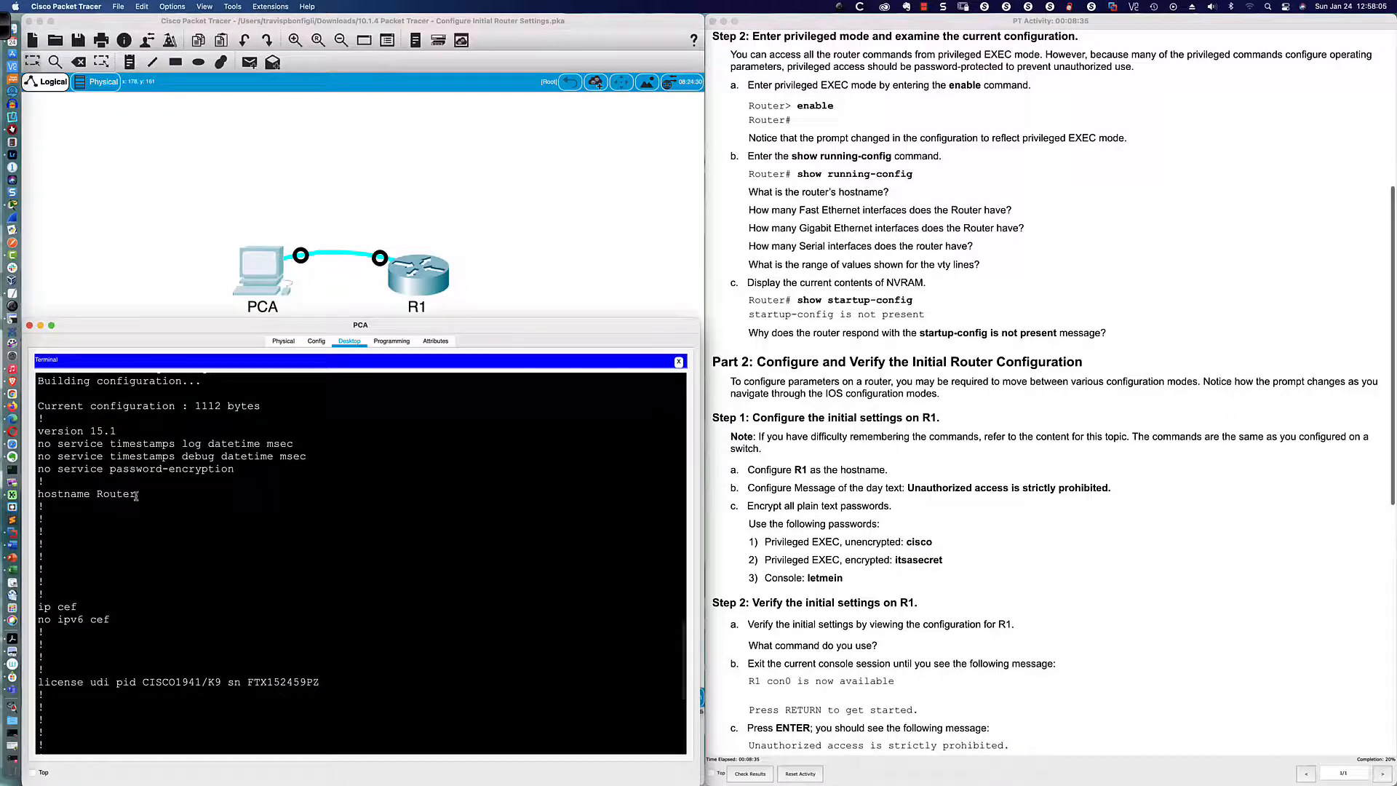
drag(137, 494, 45, 495)
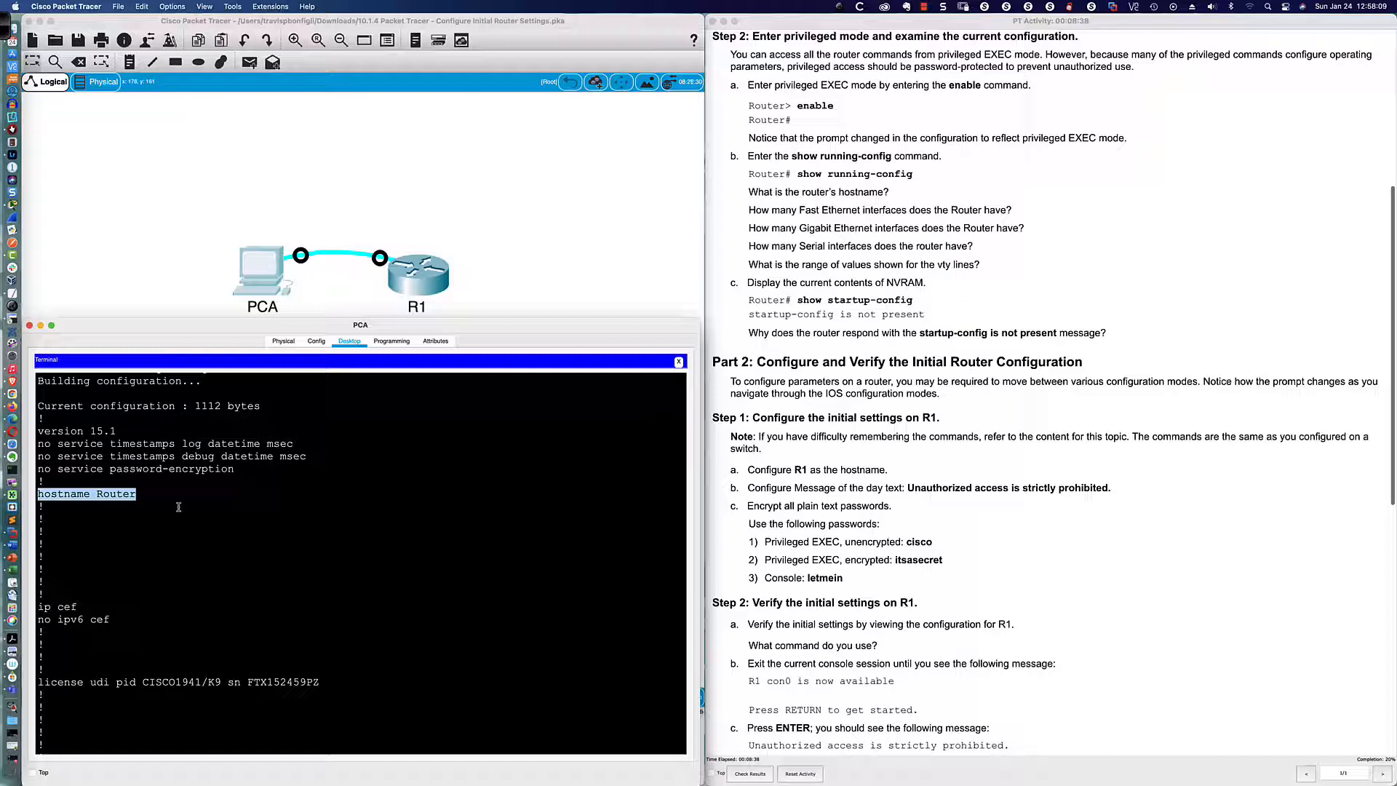
scroll(178, 507, down, 7)
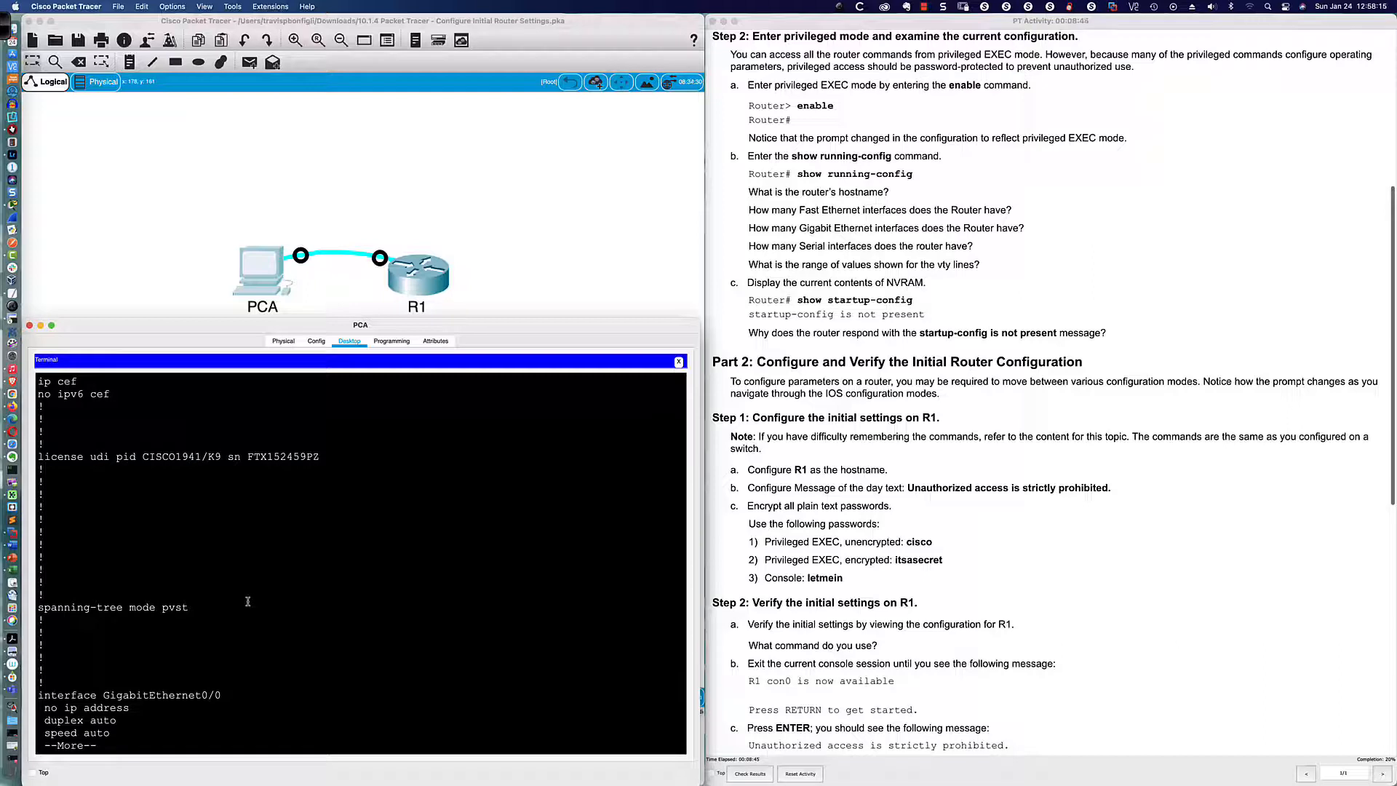
Step: Page on through FastEthernet0/1/1, Vlan1 and ip flow-export version 9 in the configuration
key(Return)
key(Return)
key(Return)
key(Return)
key(Return)
key(Return)
key(Return)
key(Return)
key(Return)
key(Return)
key(Return)
key(Return)
key(Return)
key(Return)
key(Return)
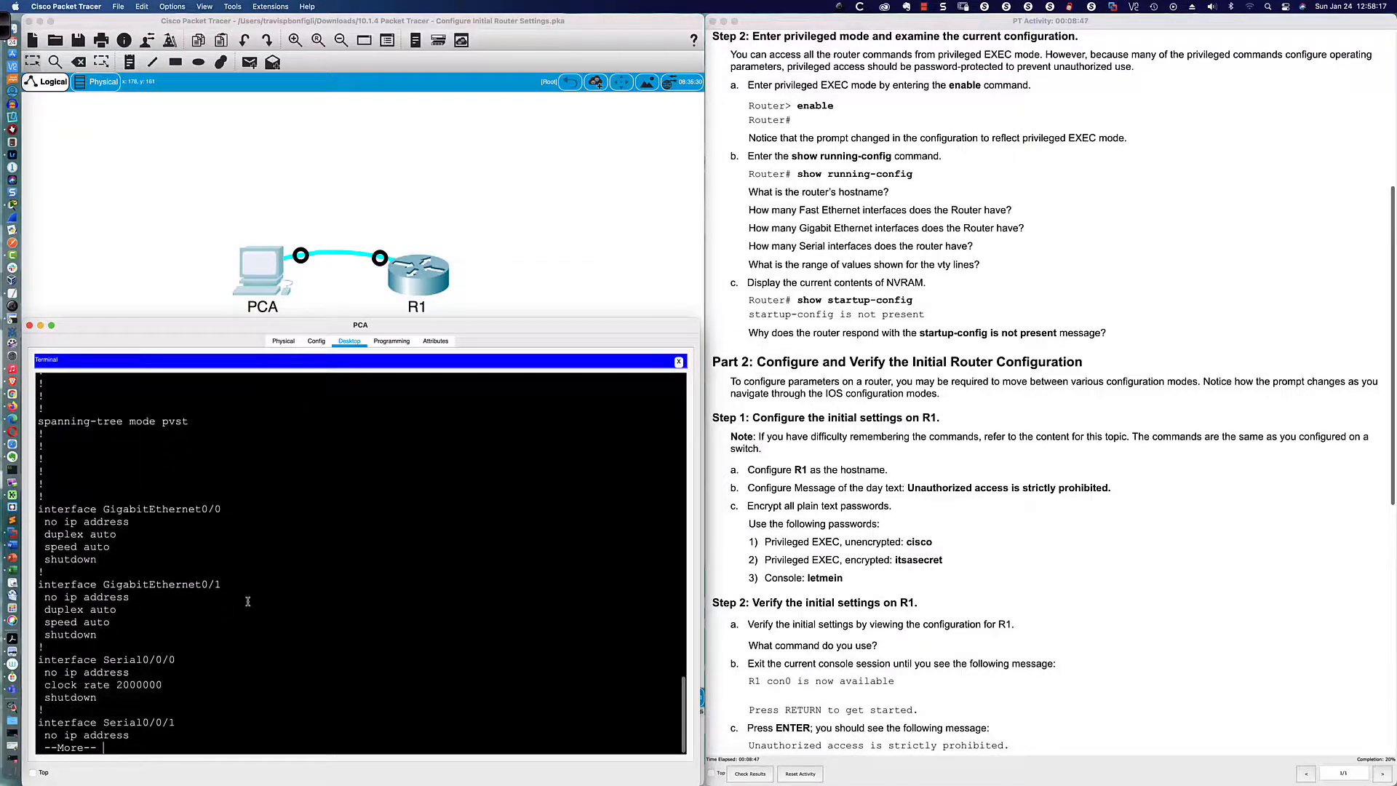
key(Return)
key(Return)
key(Return)
key(Return)
key(Return)
key(Return)
key(Return)
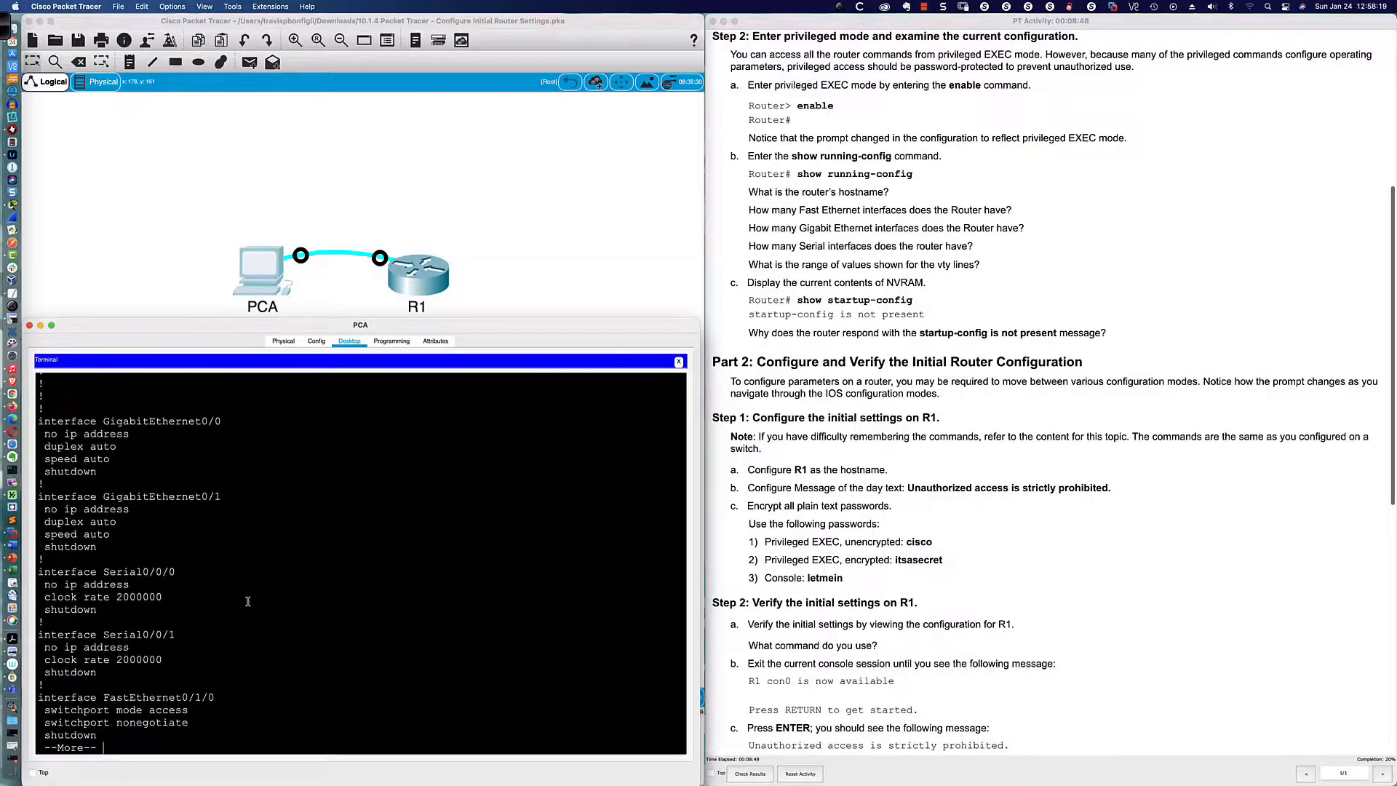
key(Return)
key(Return)
key(Return)
key(Return)
key(Return)
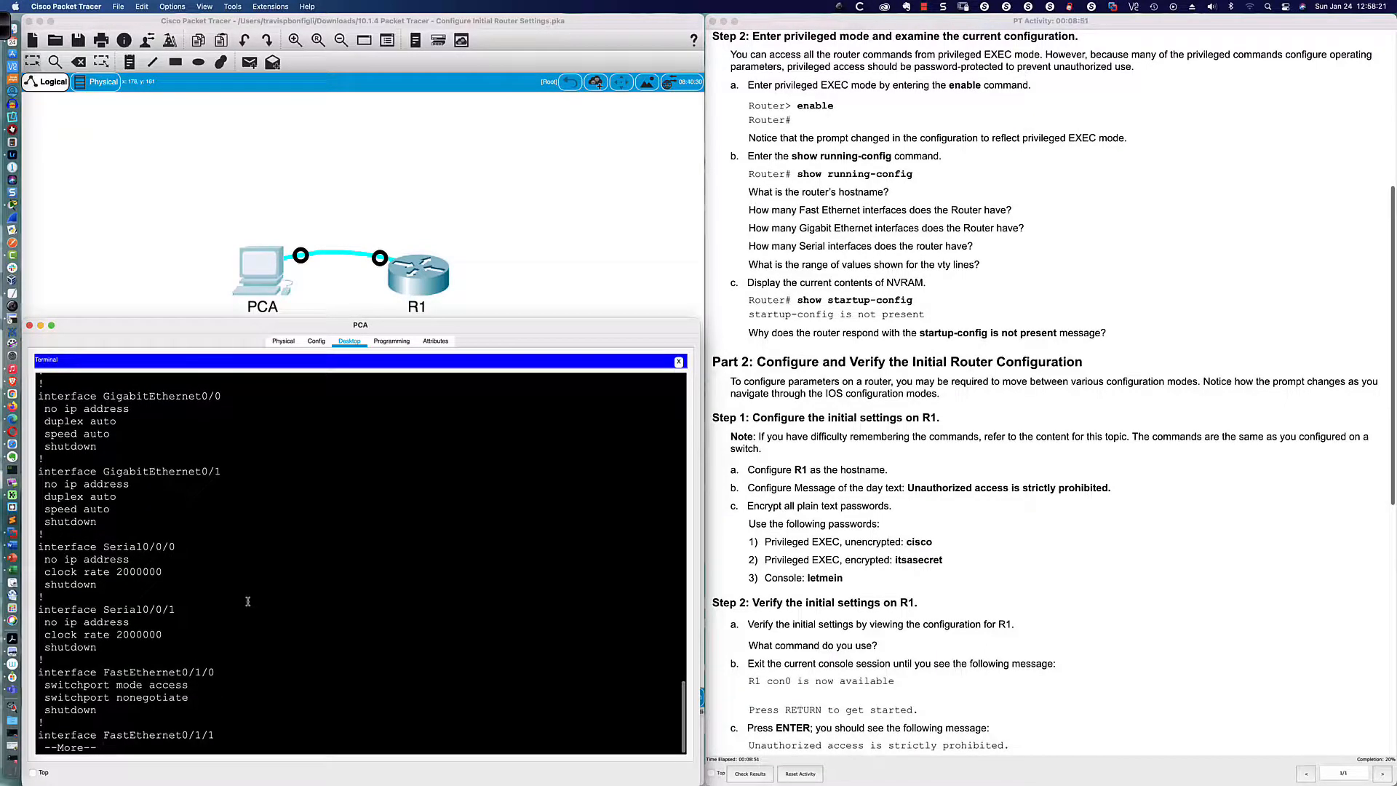
key(Return)
key(Return)
key(Return)
key(Return)
key(Return)
key(Return)
key(Return)
key(Return)
key(Return)
key(Return)
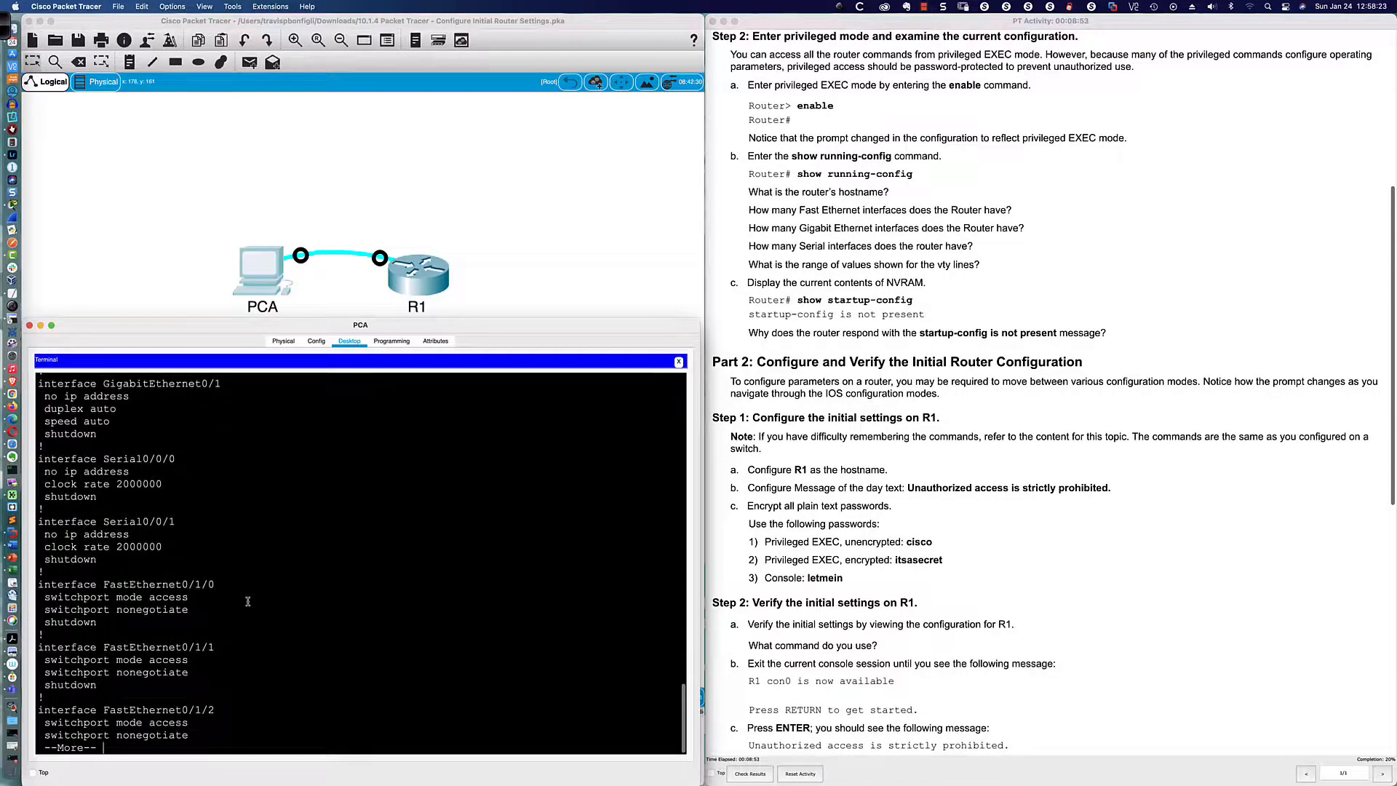
key(Return)
key(Return)
key(Return)
key(Return)
key(Return)
key(Return)
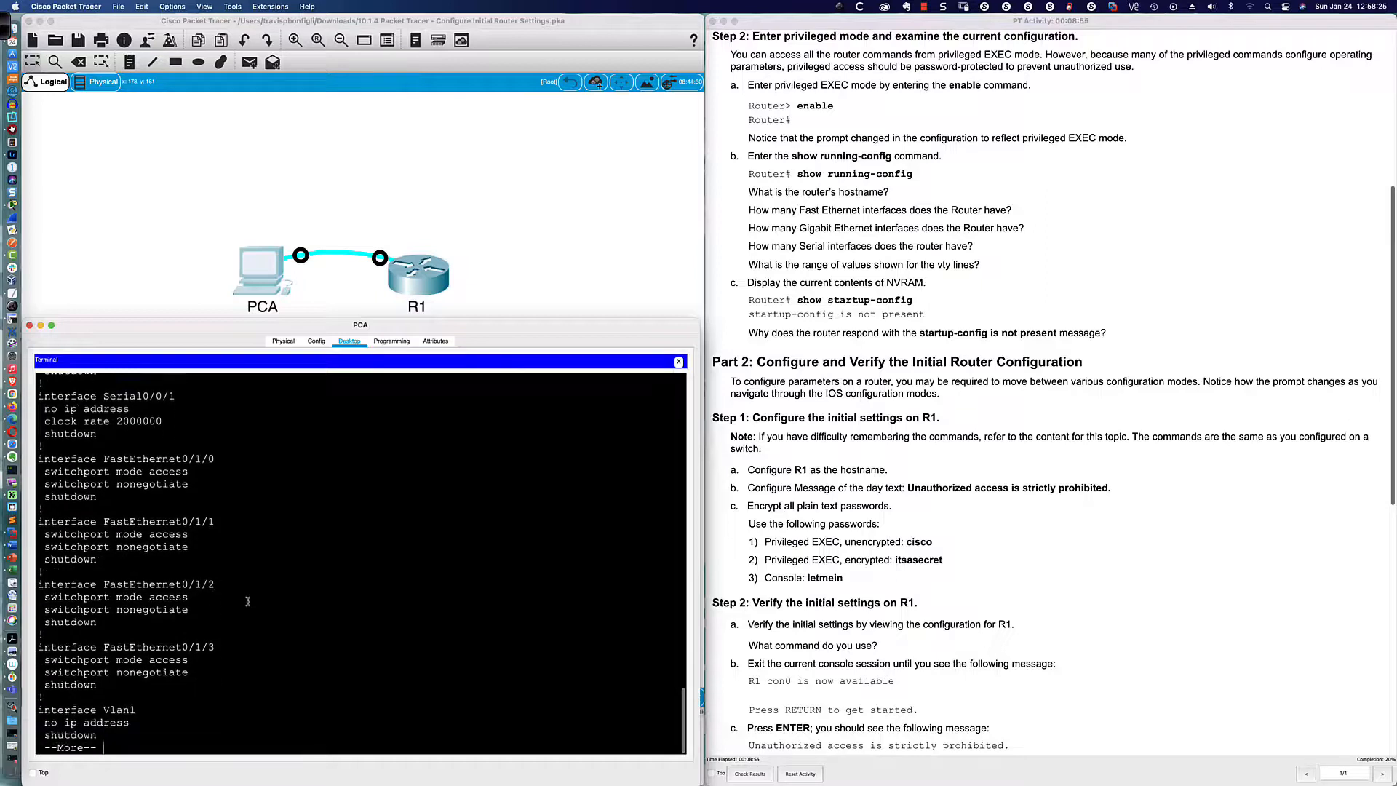
key(Return)
key(Return)
key(Return)
key(Return)
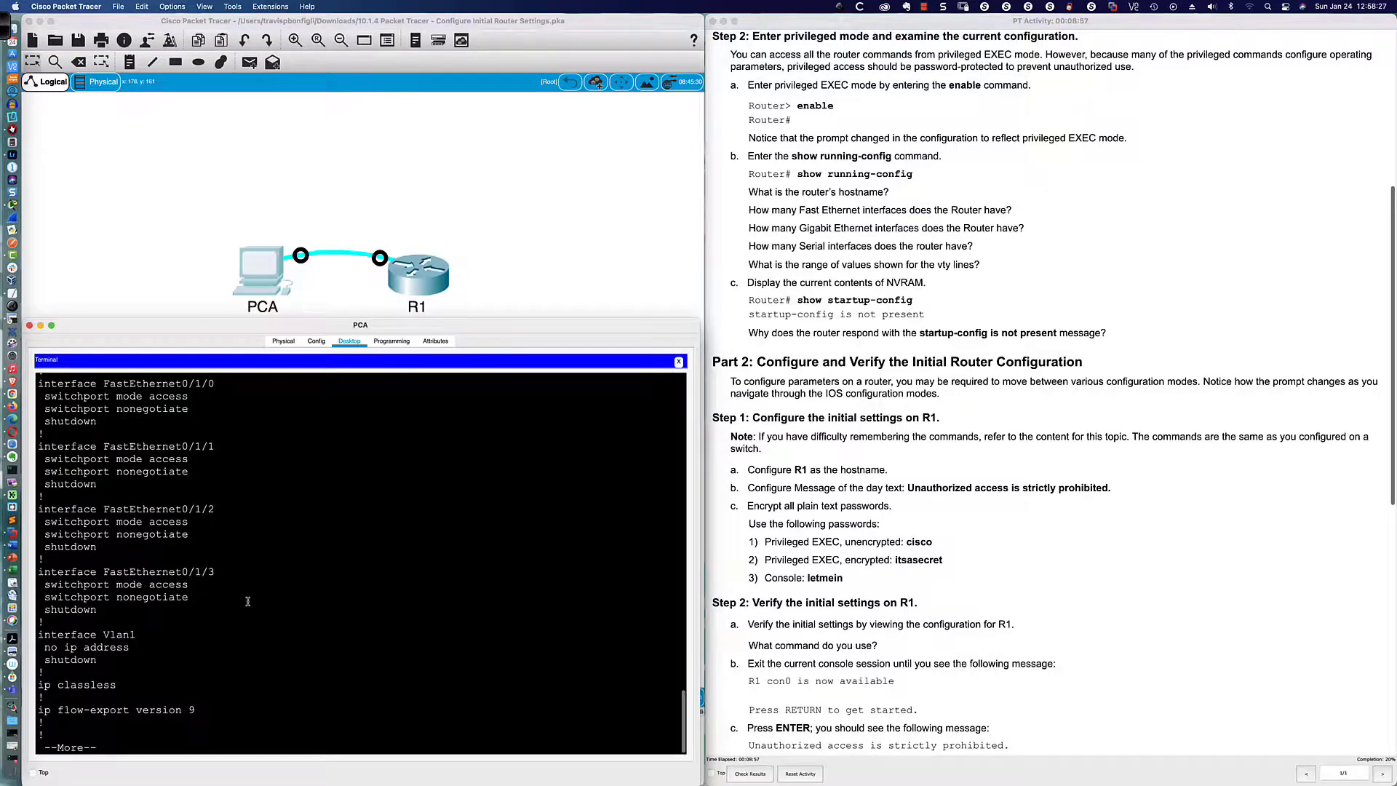
scroll(247, 602, down, 1)
scroll(247, 602, up, 1)
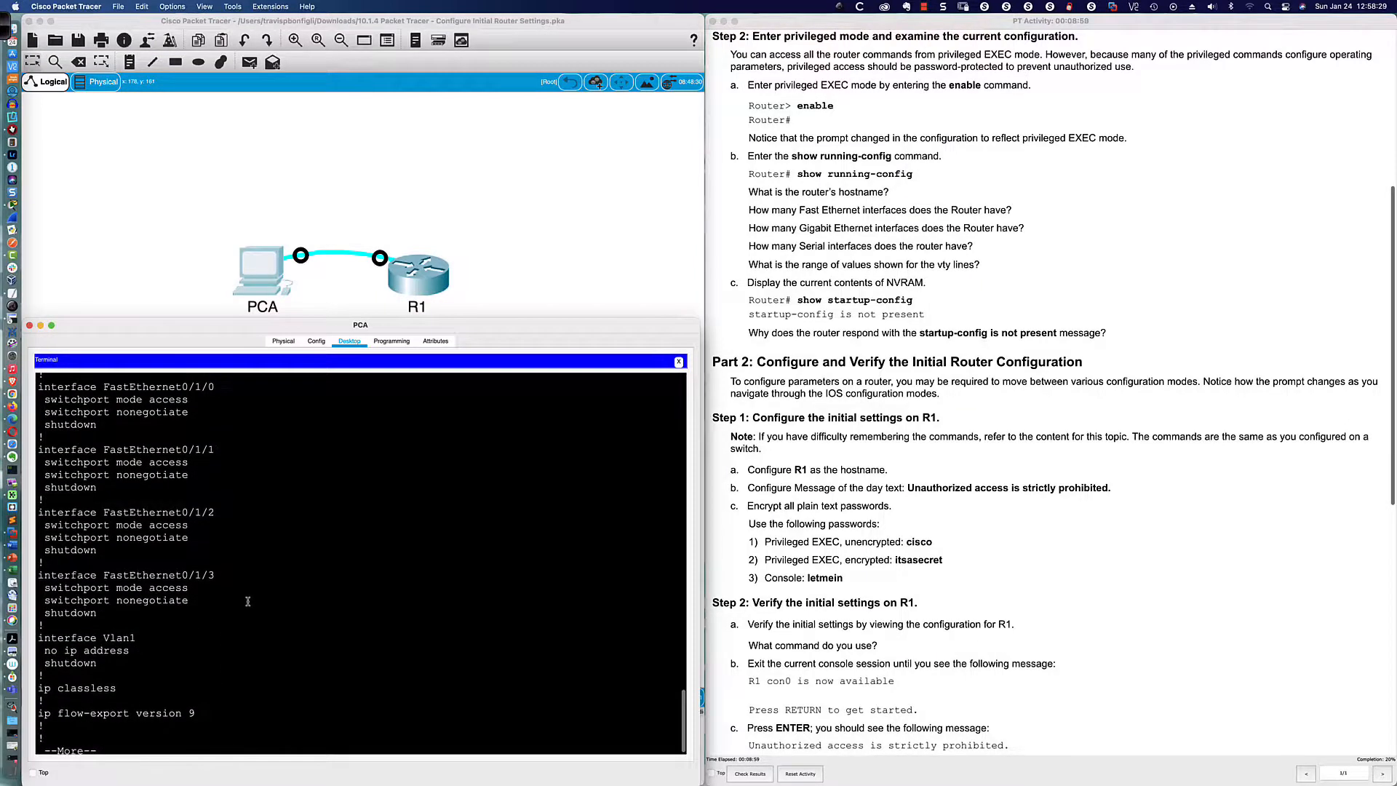
scroll(247, 602, down, 1)
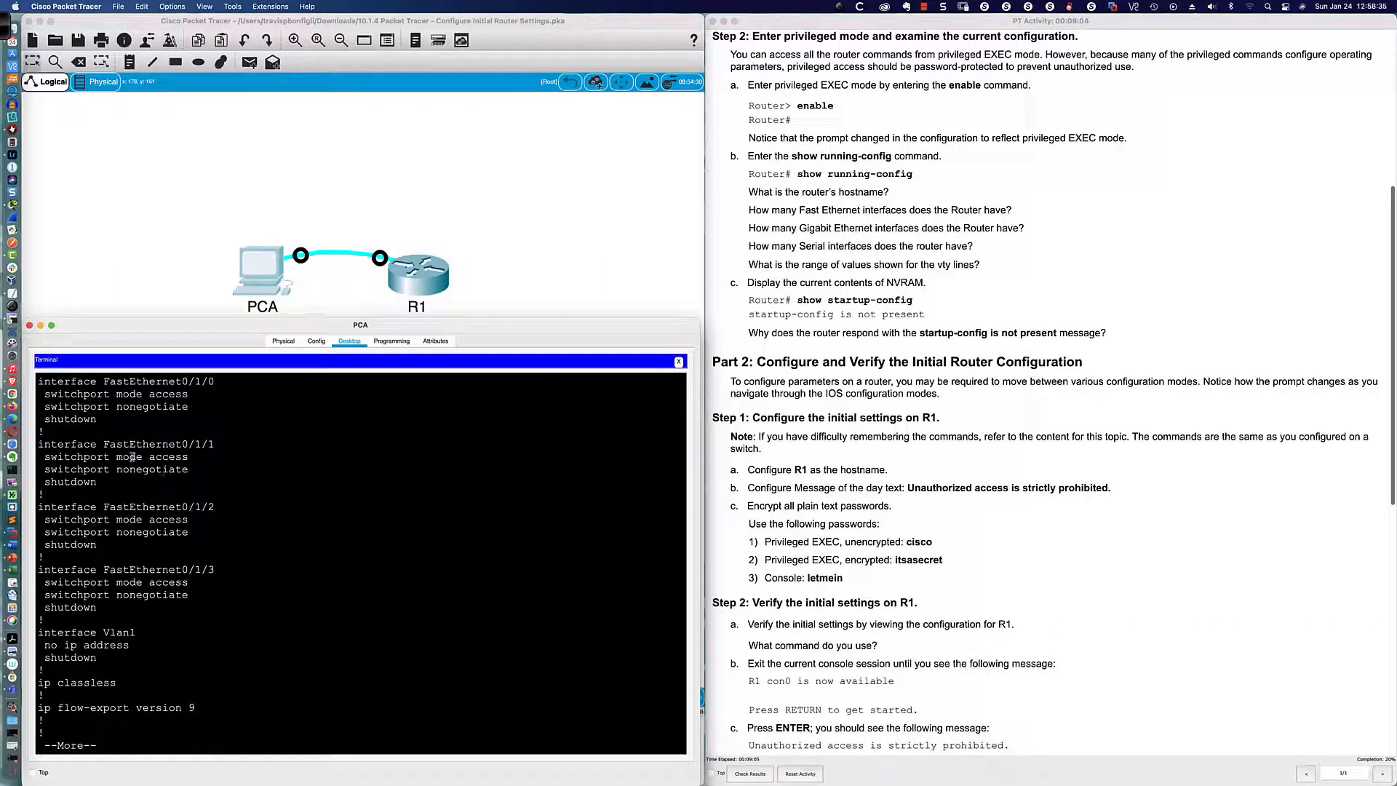
scroll(169, 486, up, 2)
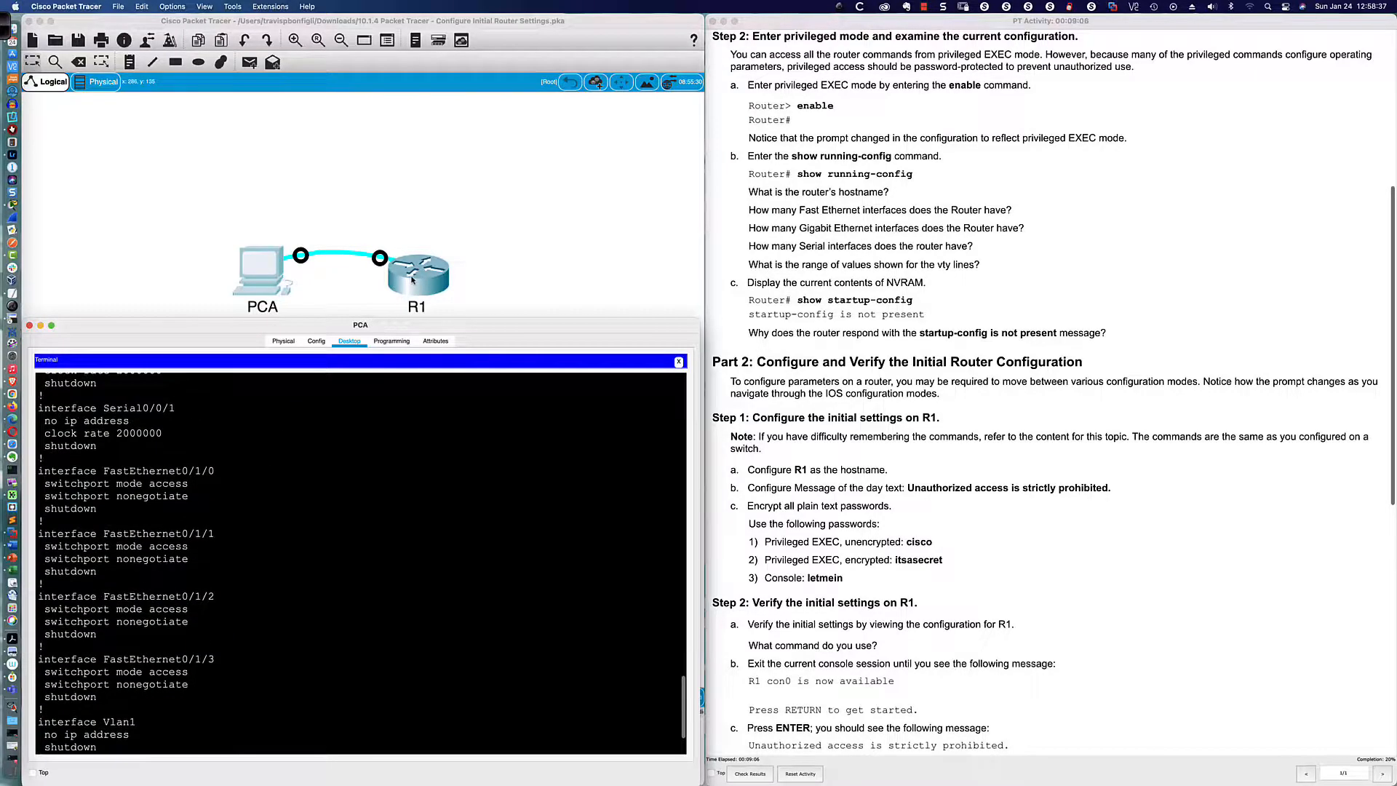
Step: Open R1, read the HWIC-4ESW module description, and dismiss the locked CLI warning
click(411, 280)
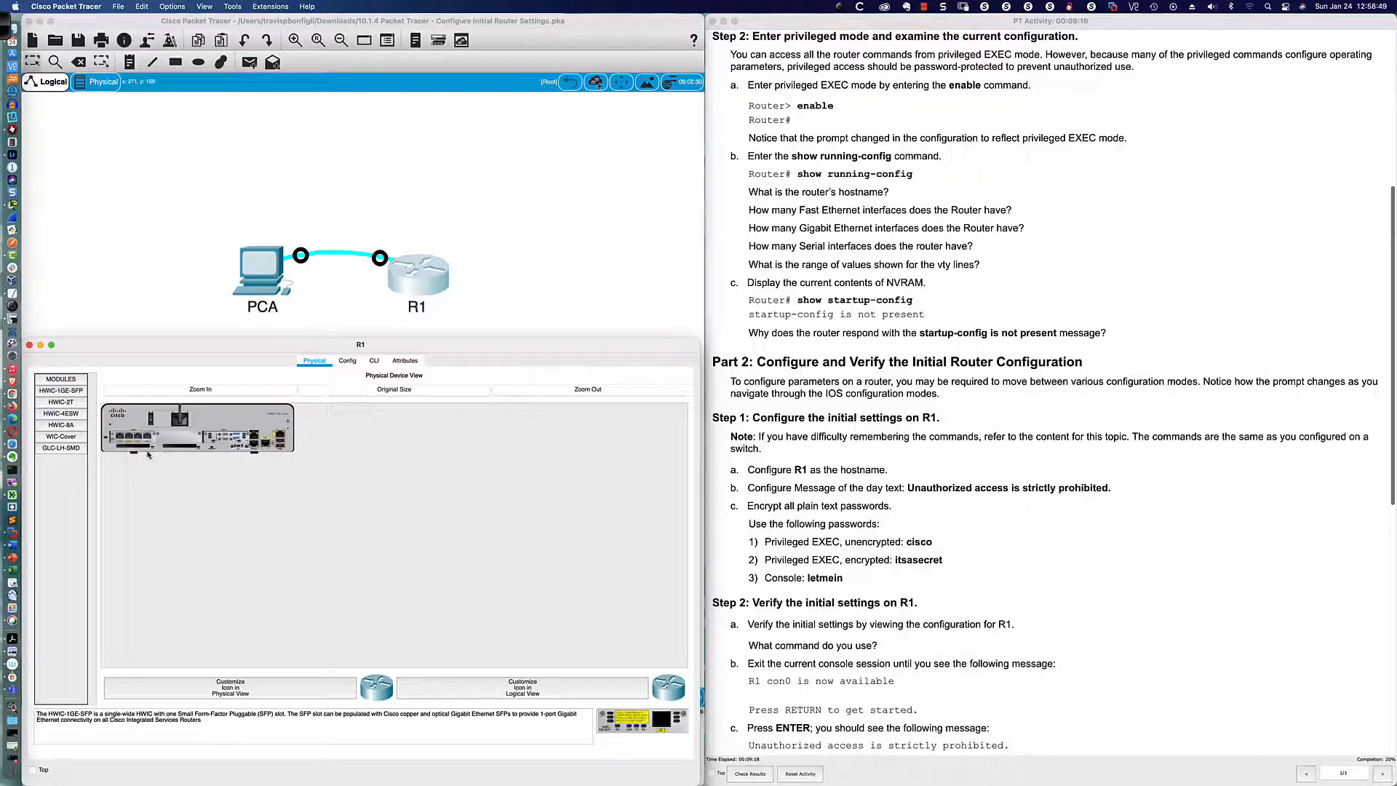
click(68, 416)
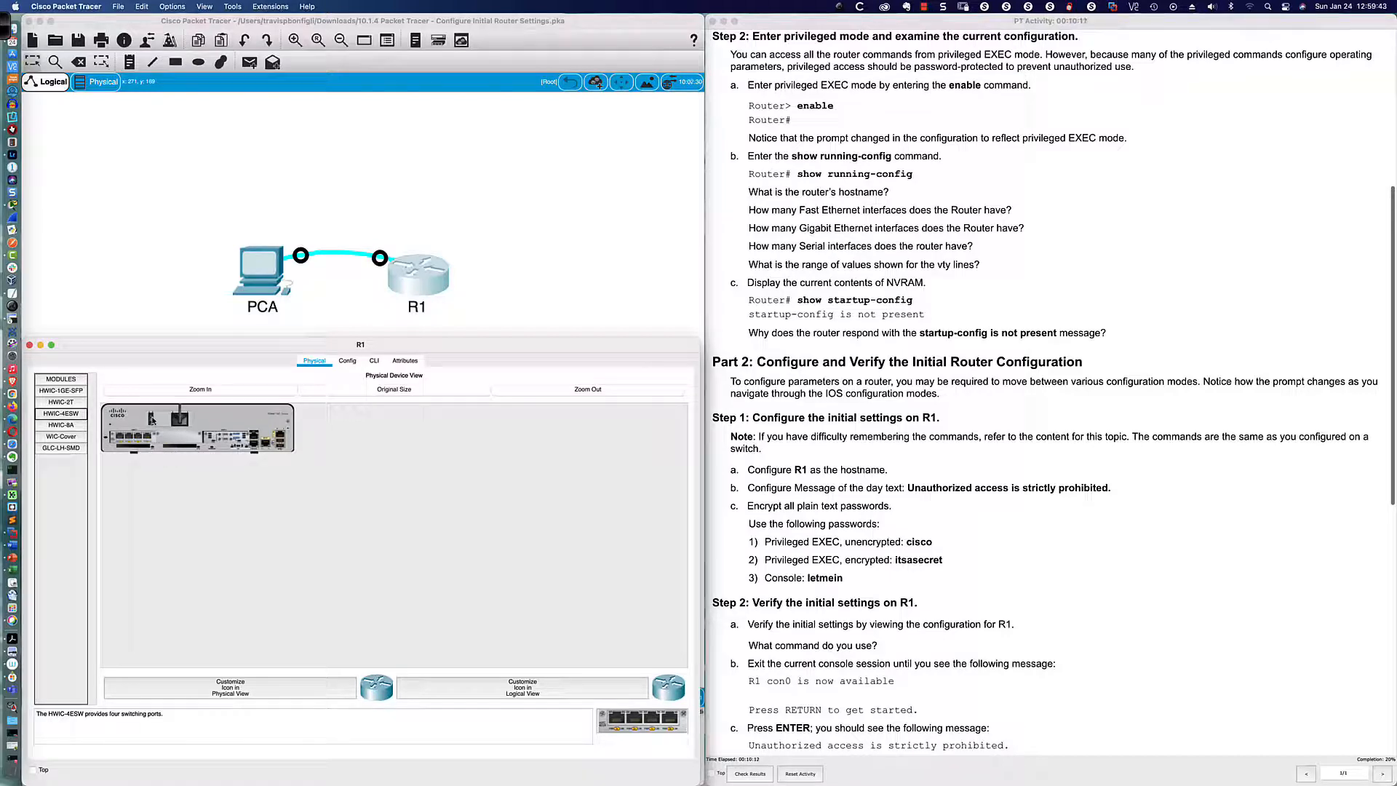
click(374, 361)
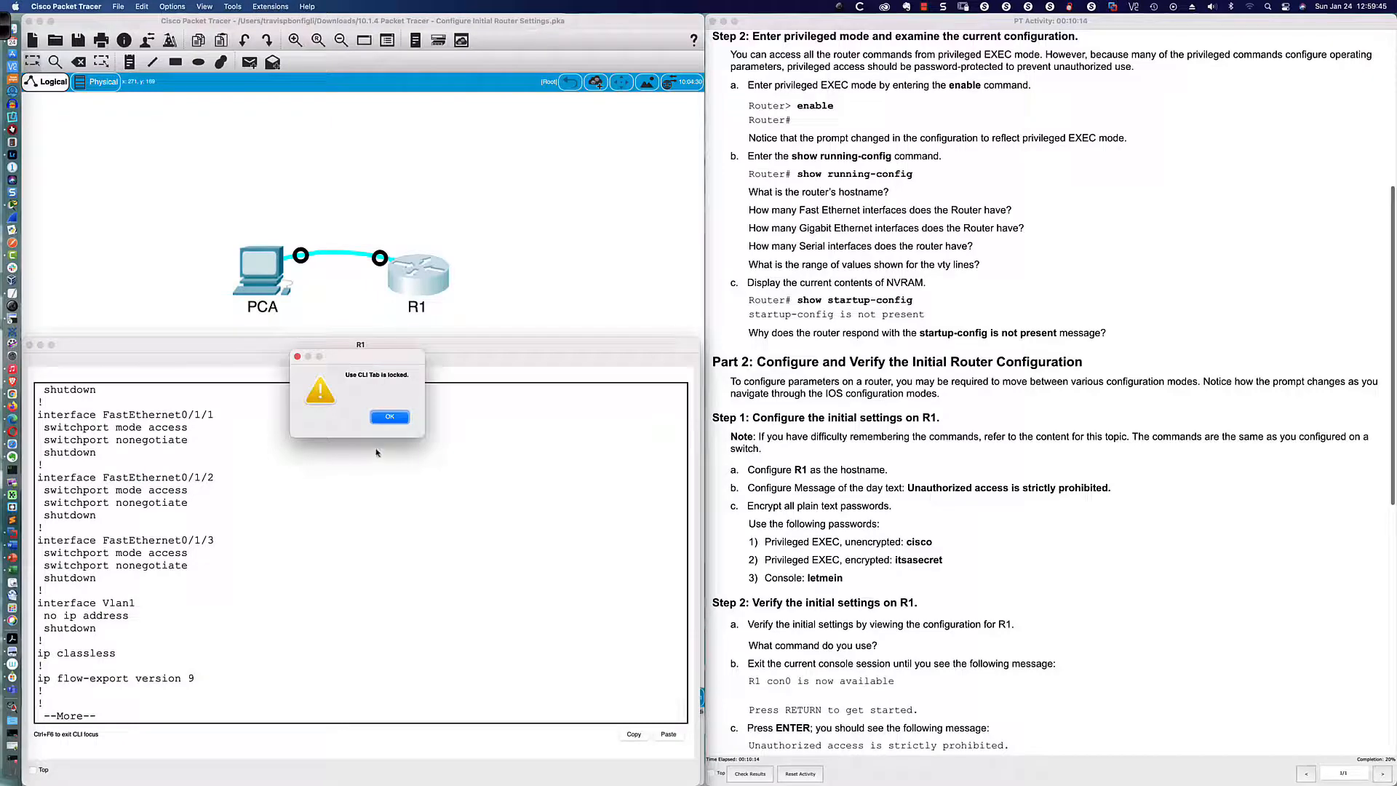
click(386, 417)
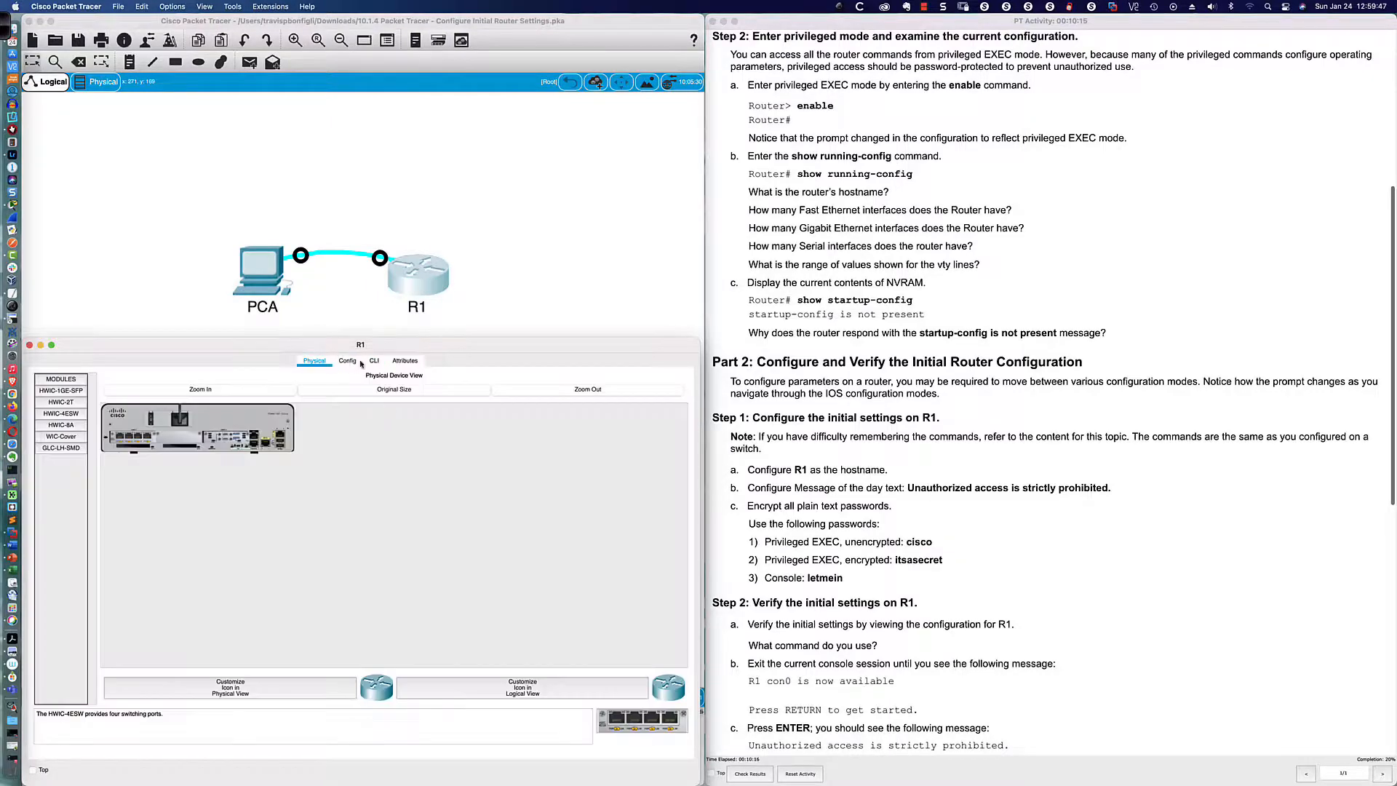
Step: Reopen PCA's terminal and page R1's running configuration to its end at Router#
click(260, 277)
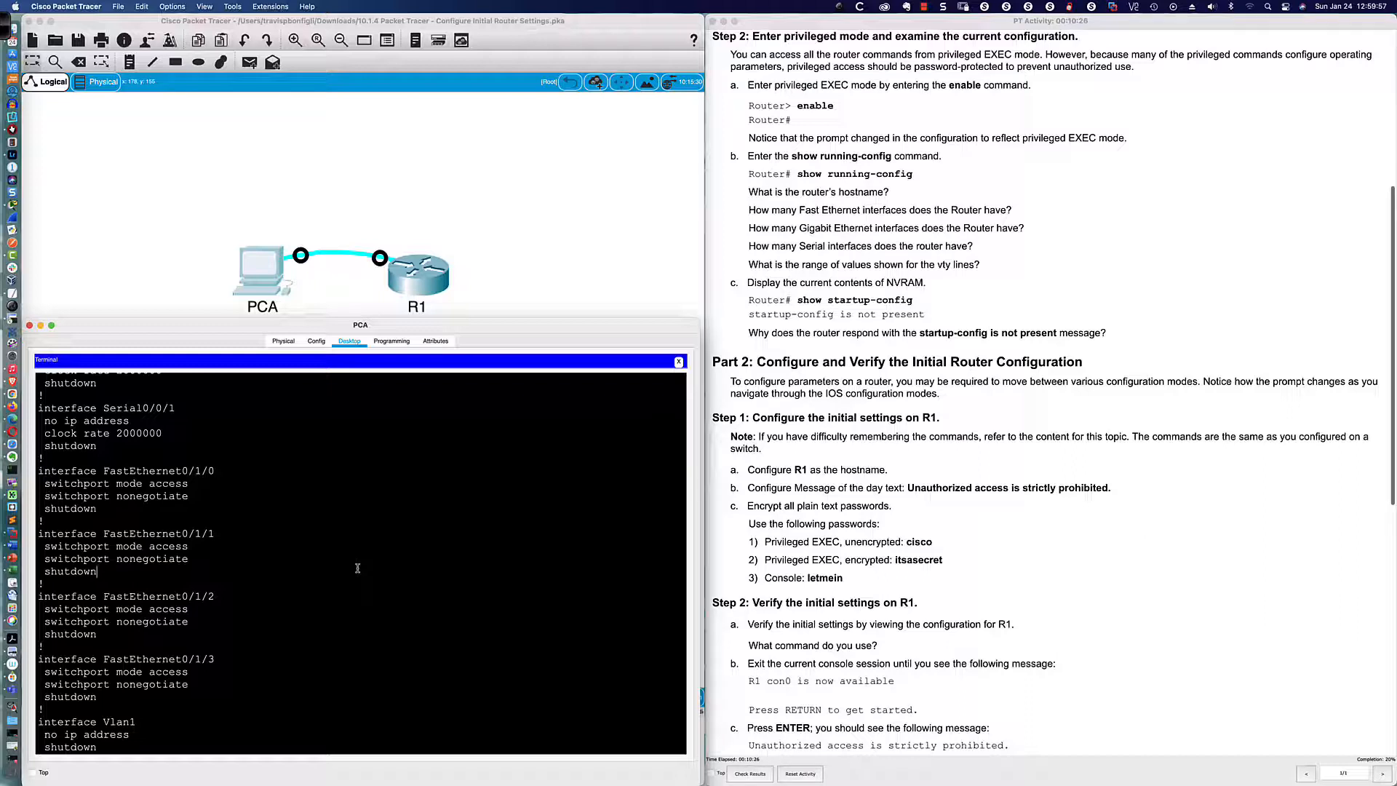
key(space)
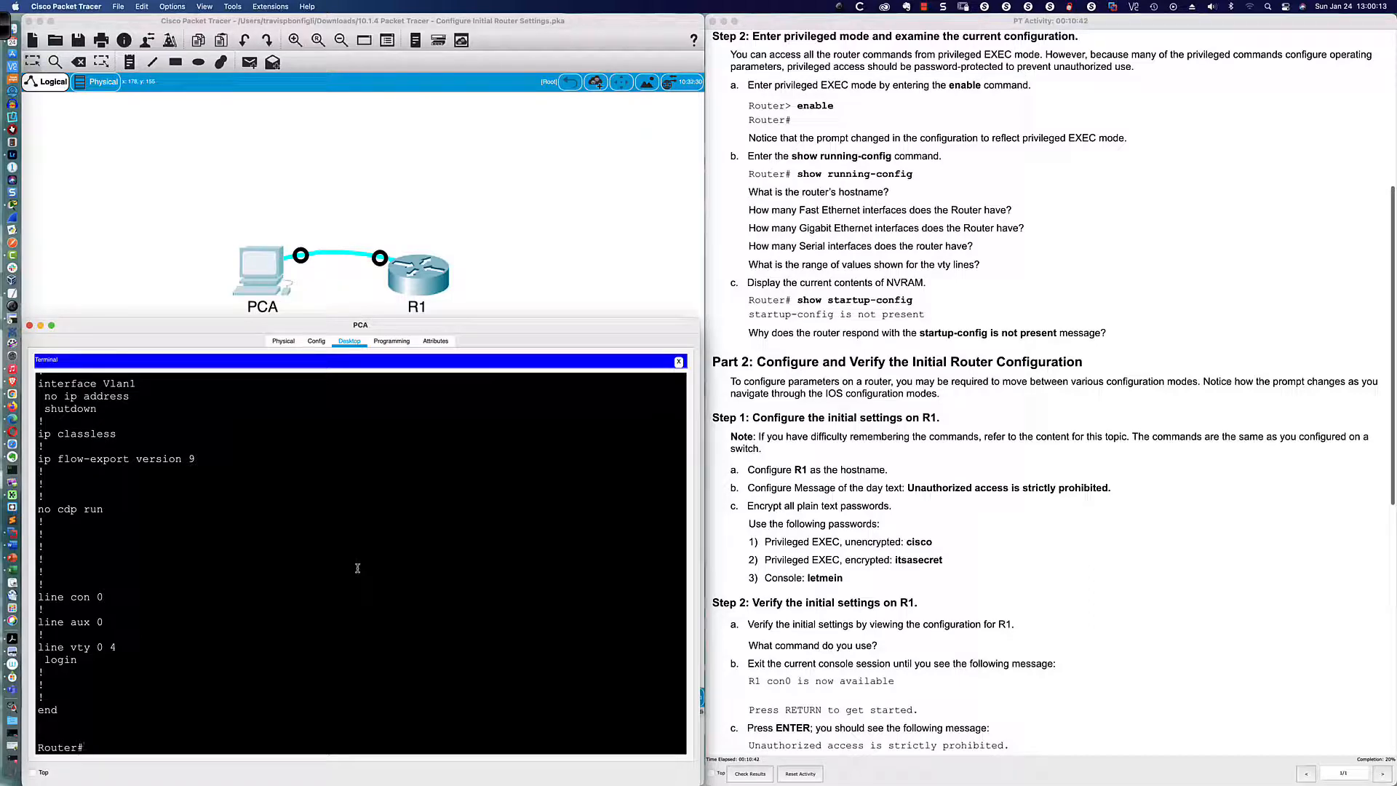
key(super+Tab)
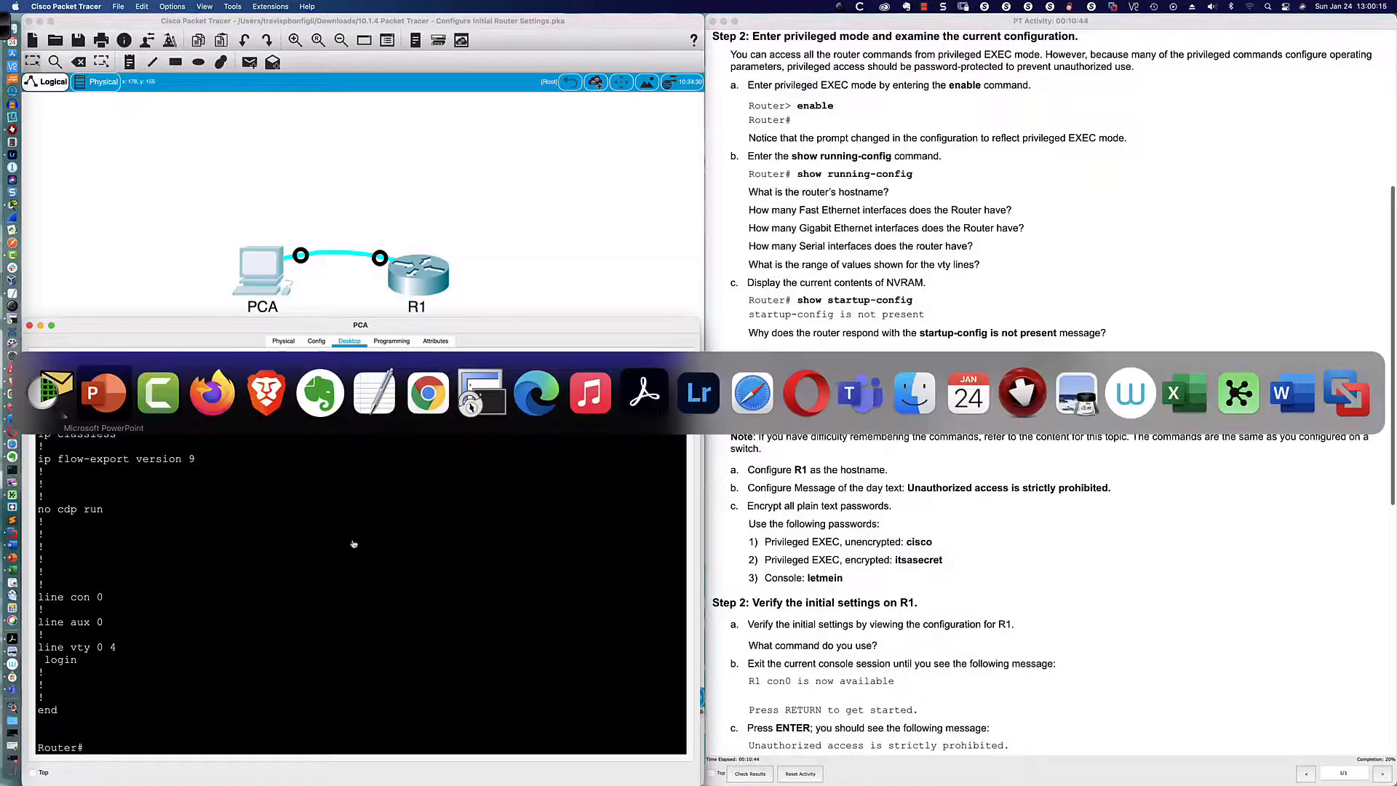
Step: In SecureCRT, open the R8-2811 session and enter privileged mode with en
click(482, 392)
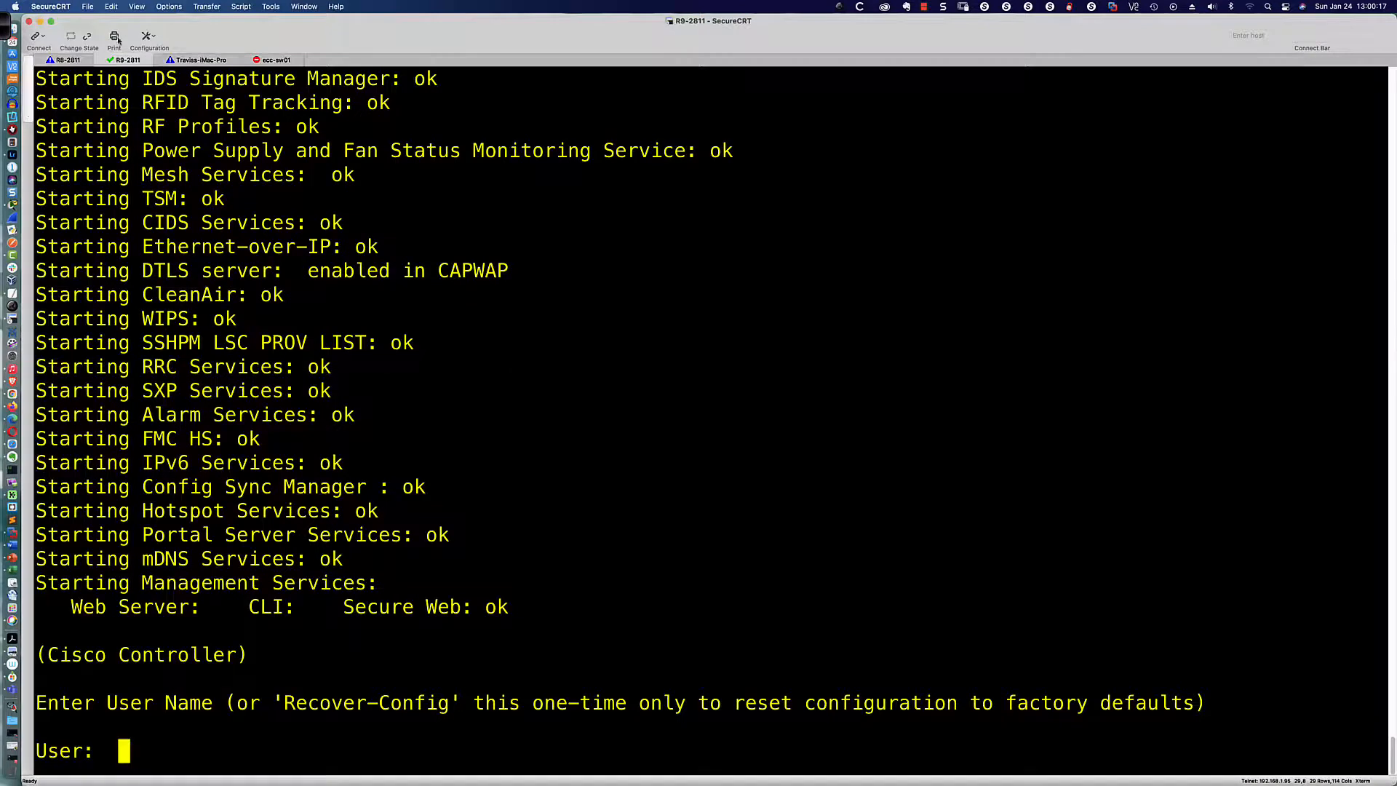
click(68, 60)
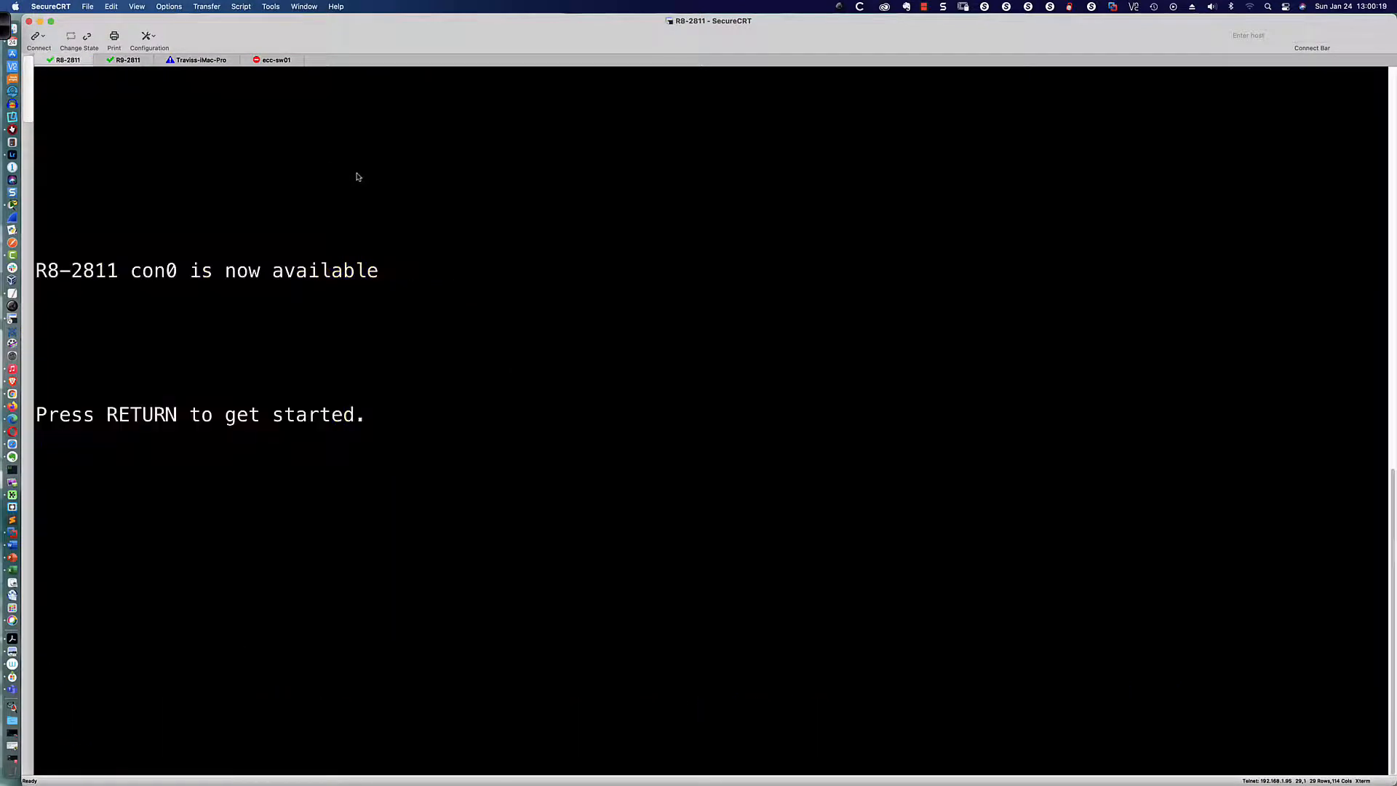
key(Return)
key(Return)
key(Return)
key(Return)
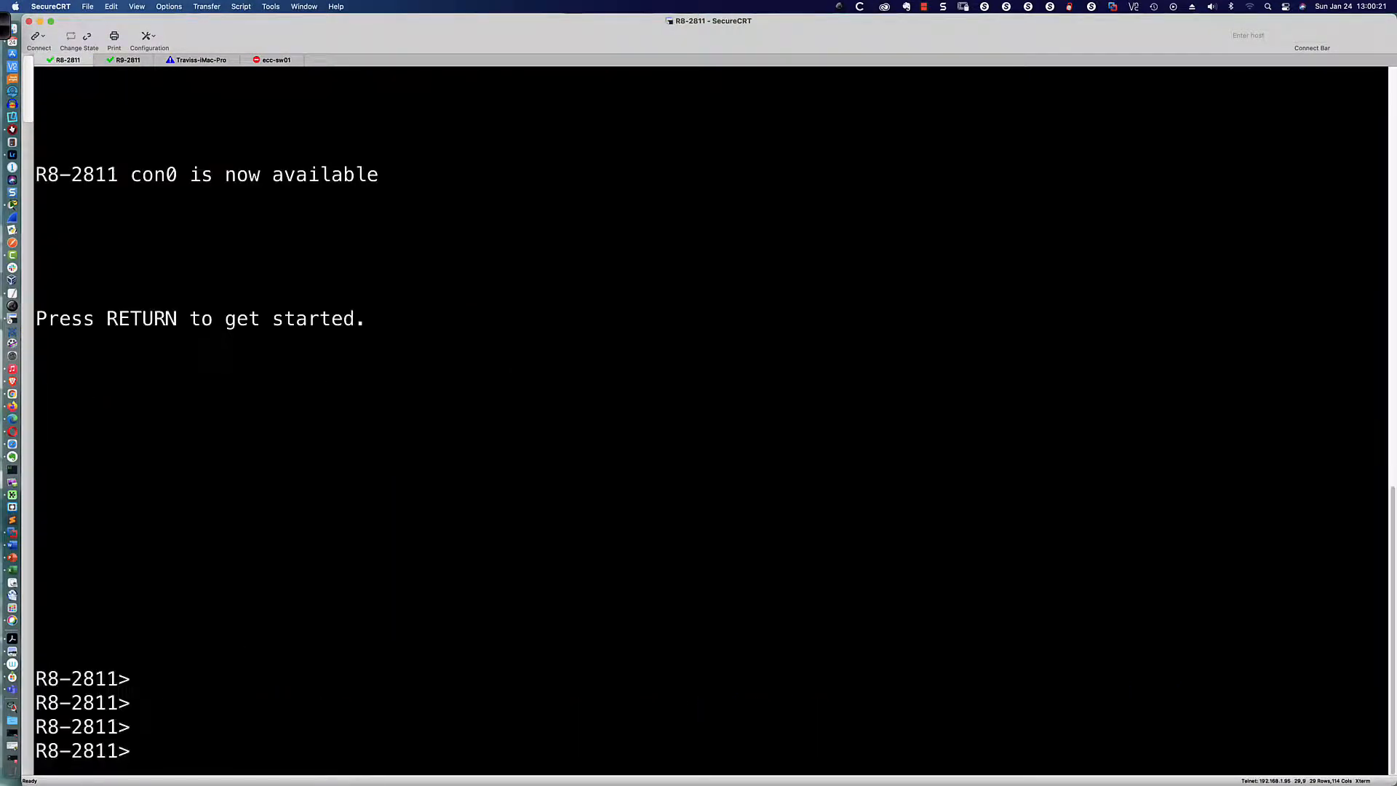
text(en)
key(Return)
key(Return)
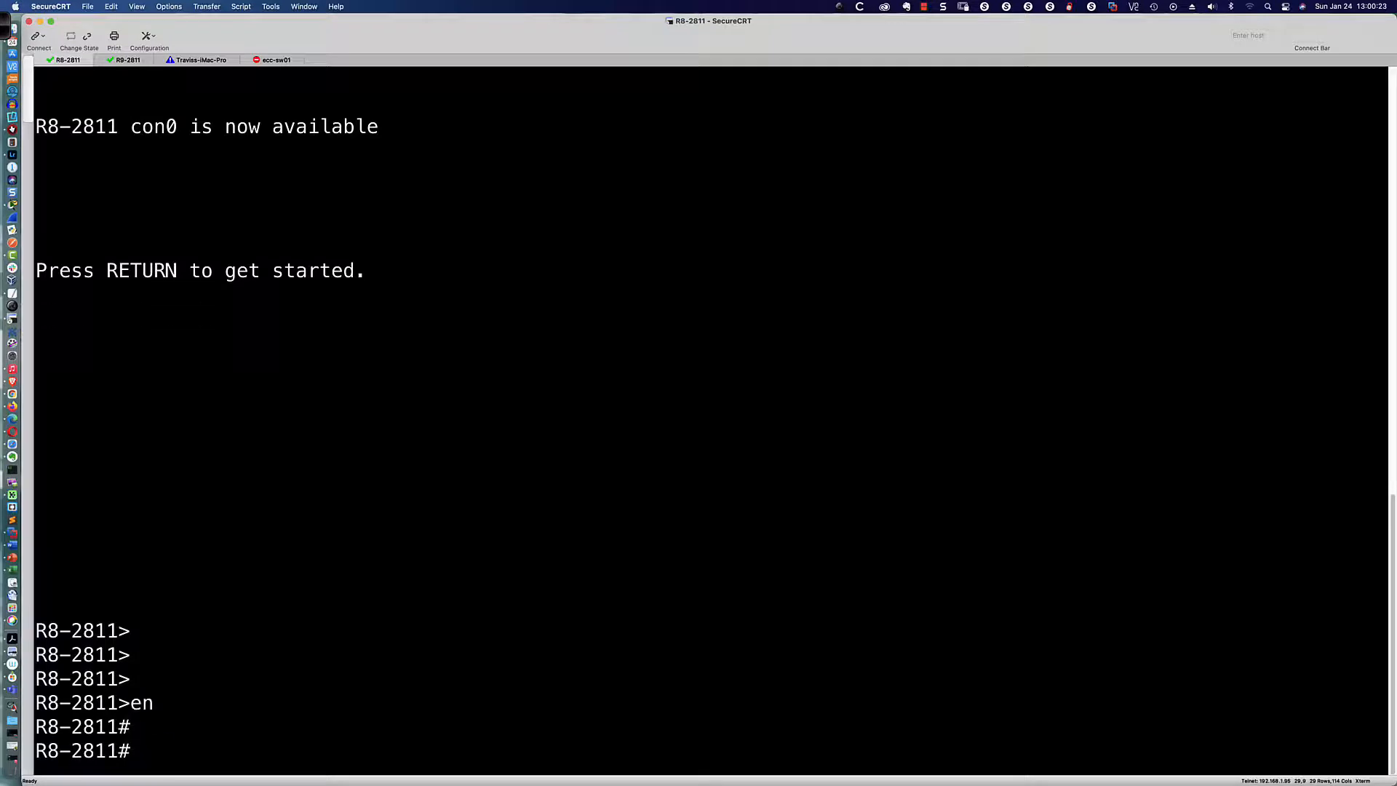
key(Return)
key(Return)
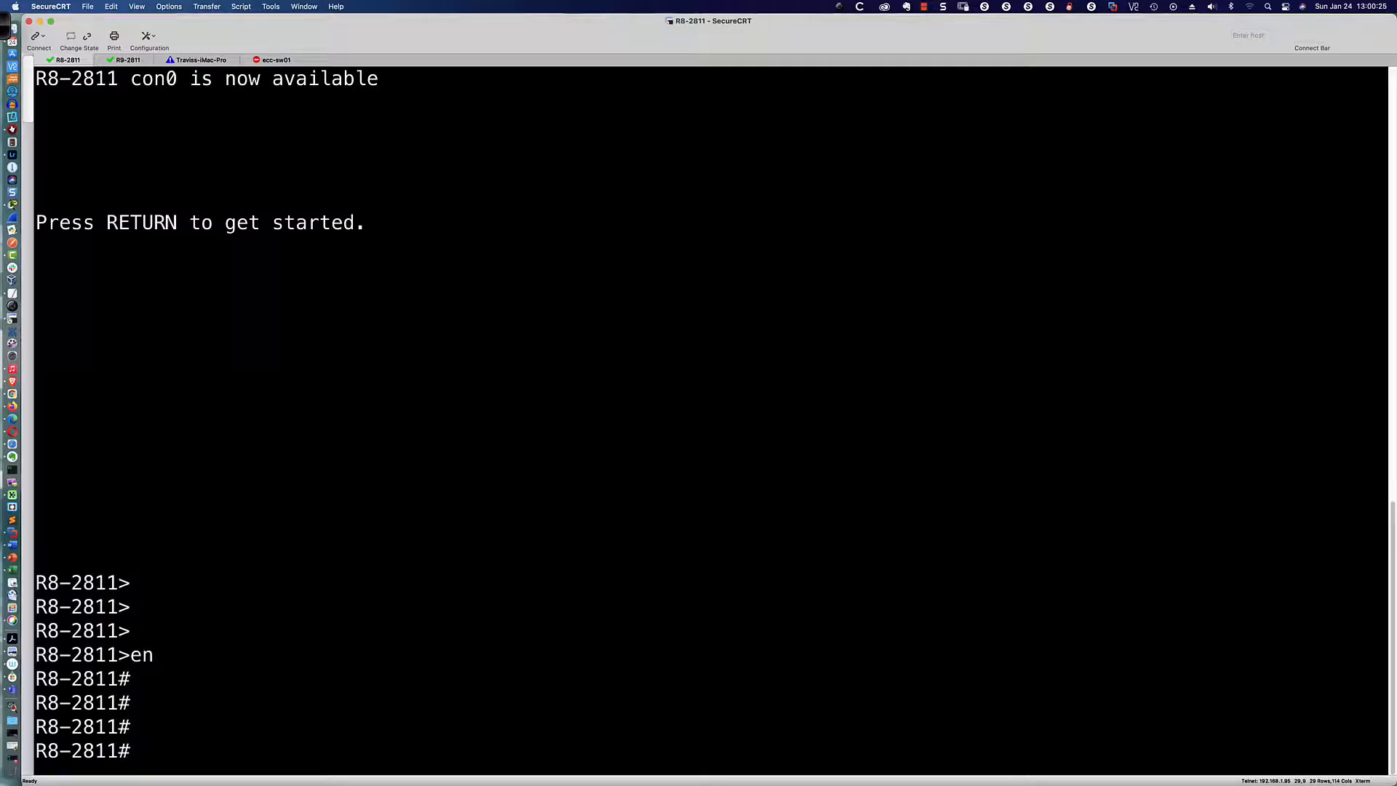
Step: Show R8-2811's line vty settings with 'sh run | section line vty'
text(sh run | sec)
key(Tab)
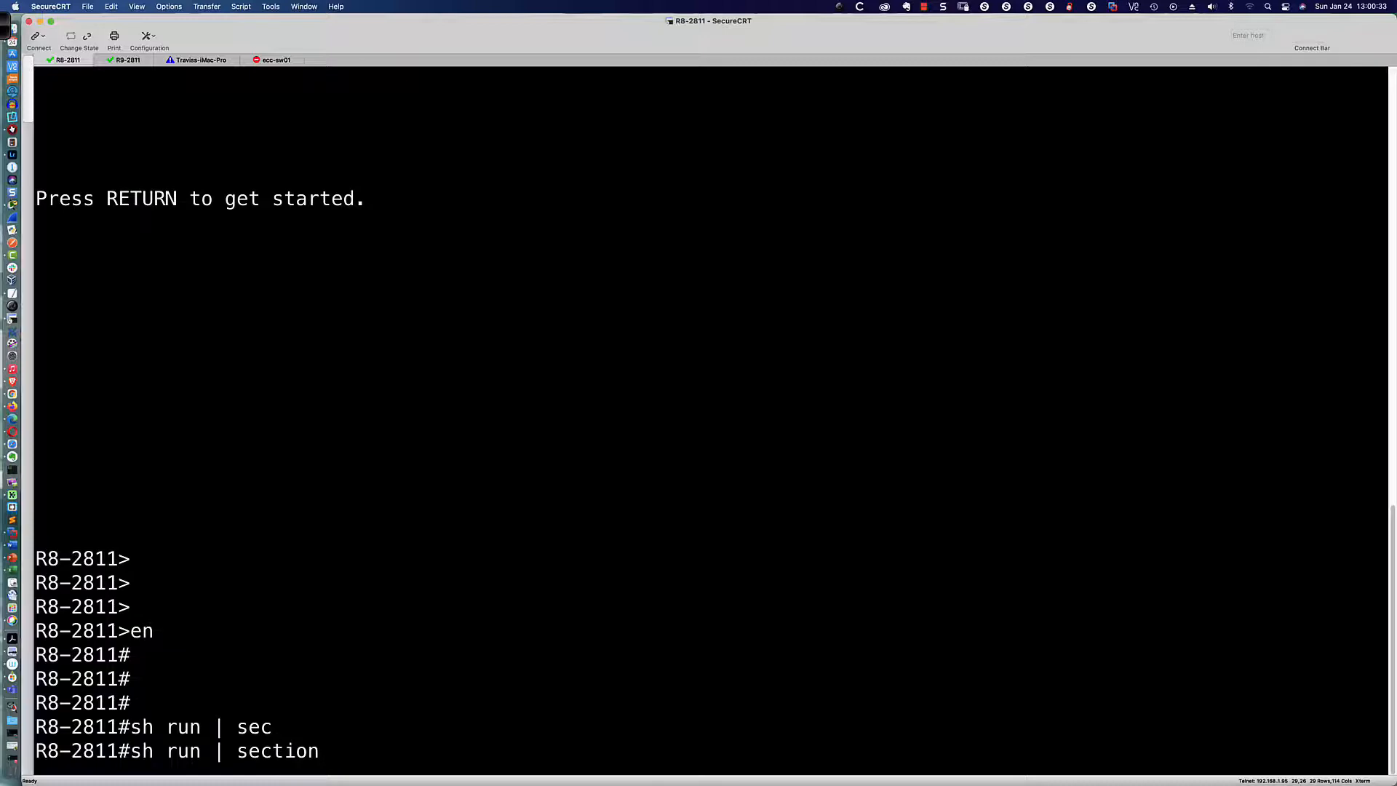
text(line vty)
key(Return)
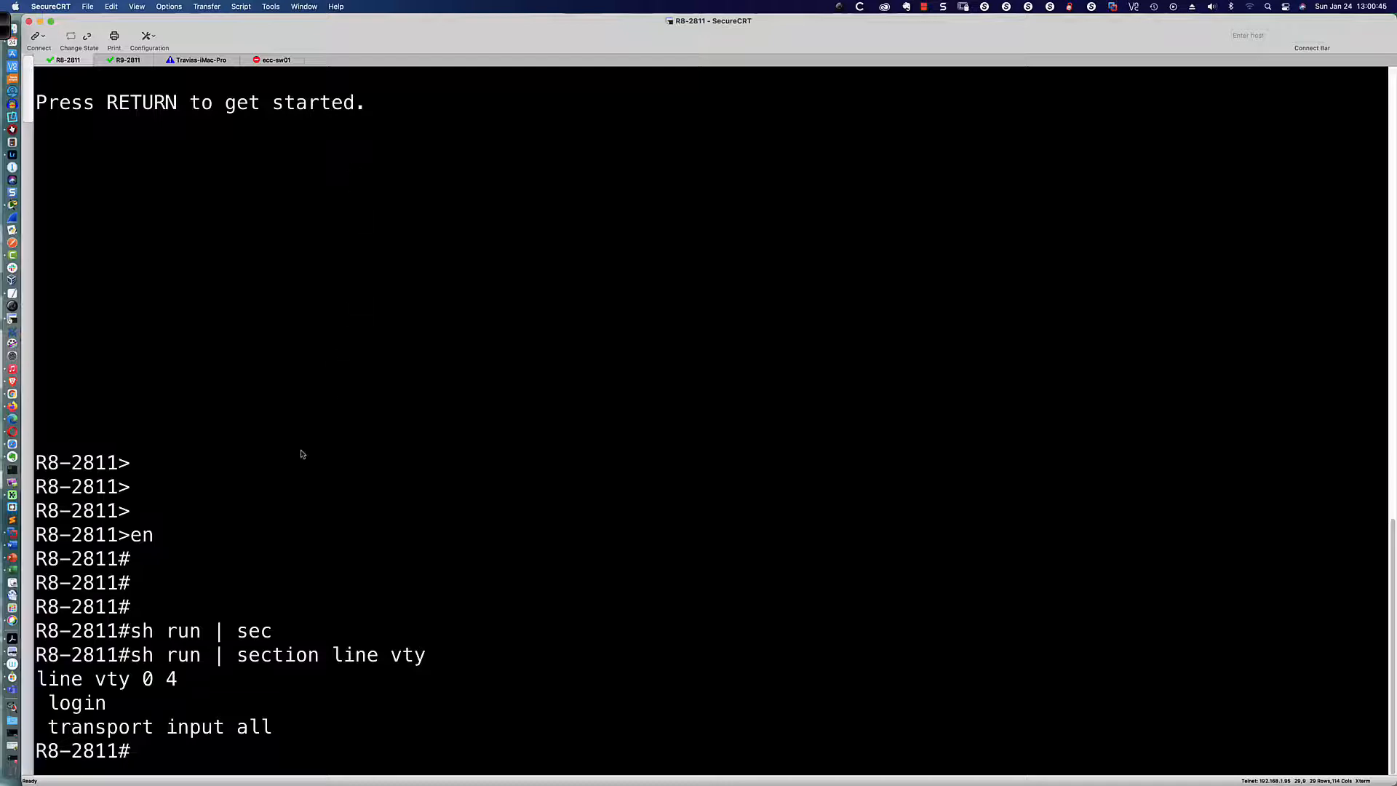
drag(178, 683, 59, 682)
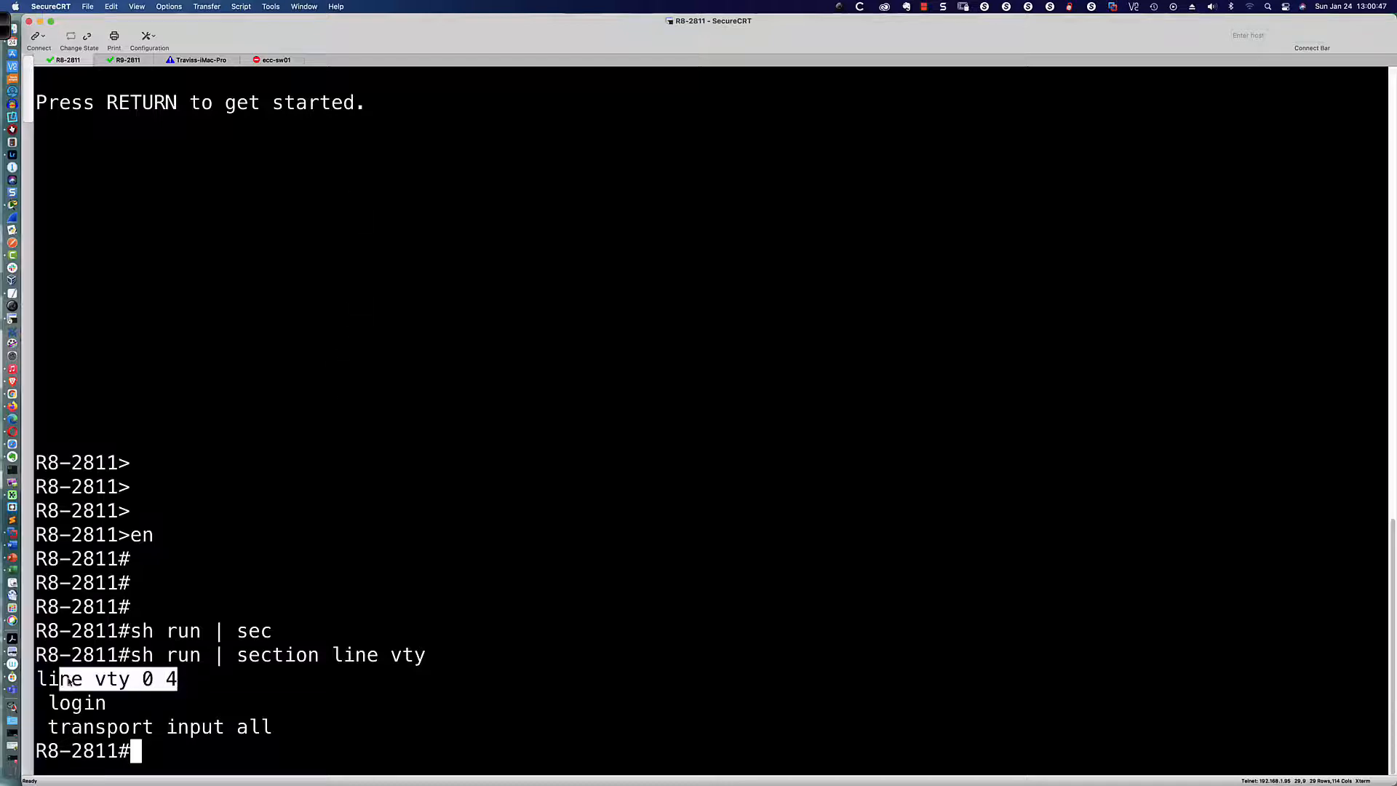
click(606, 616)
key(super+Tab)
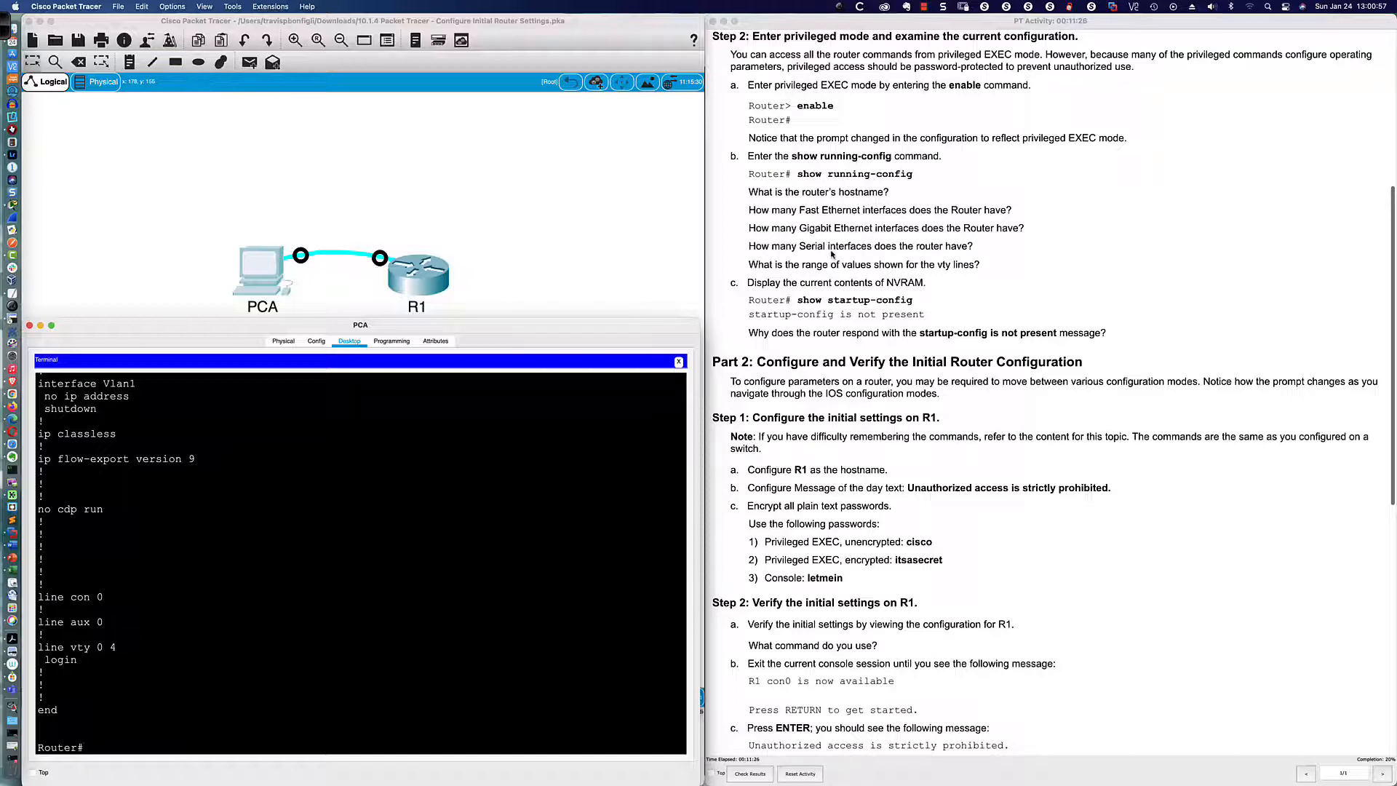
Step: Run show startup-config to confirm R1 has no saved startup configuration
scroll(831, 253, down, 5)
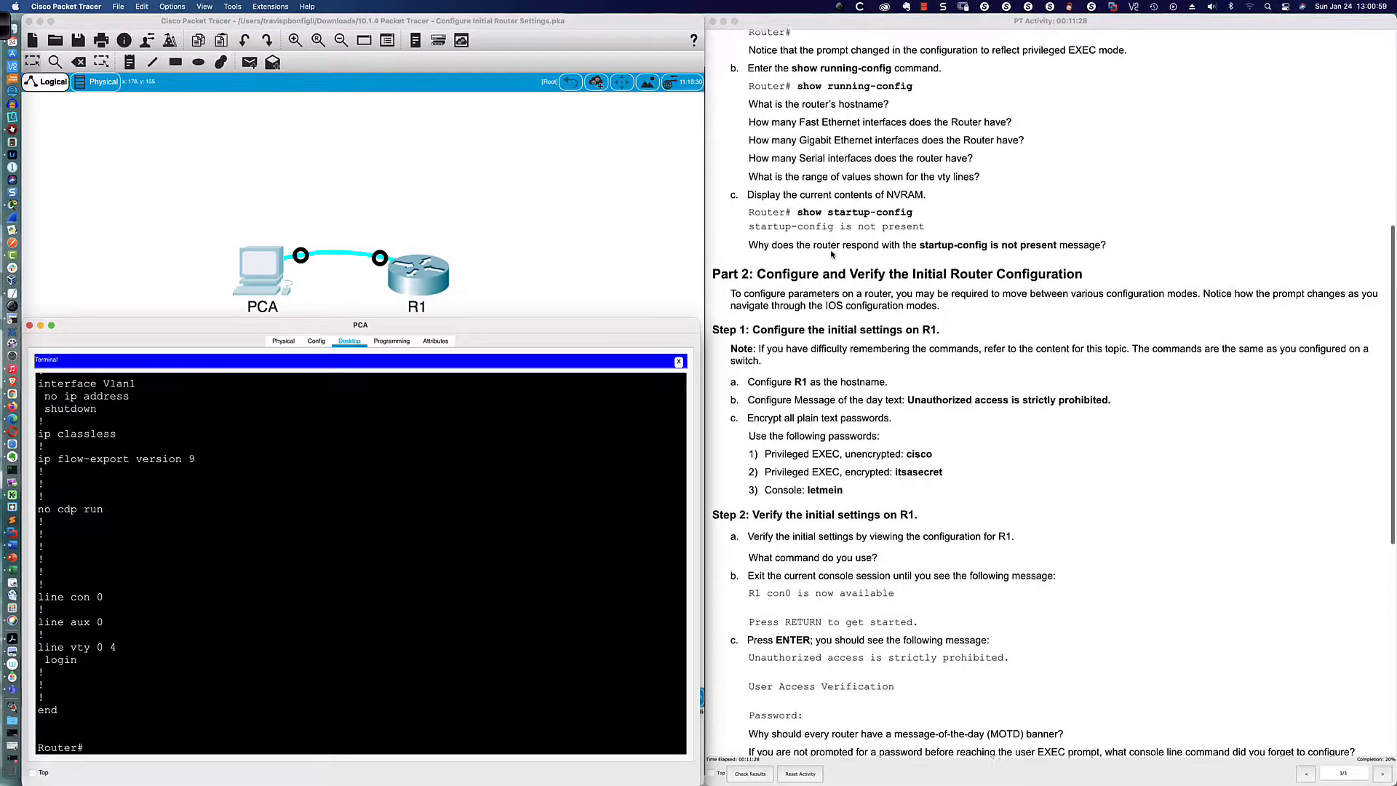
scroll(832, 253, down, 2)
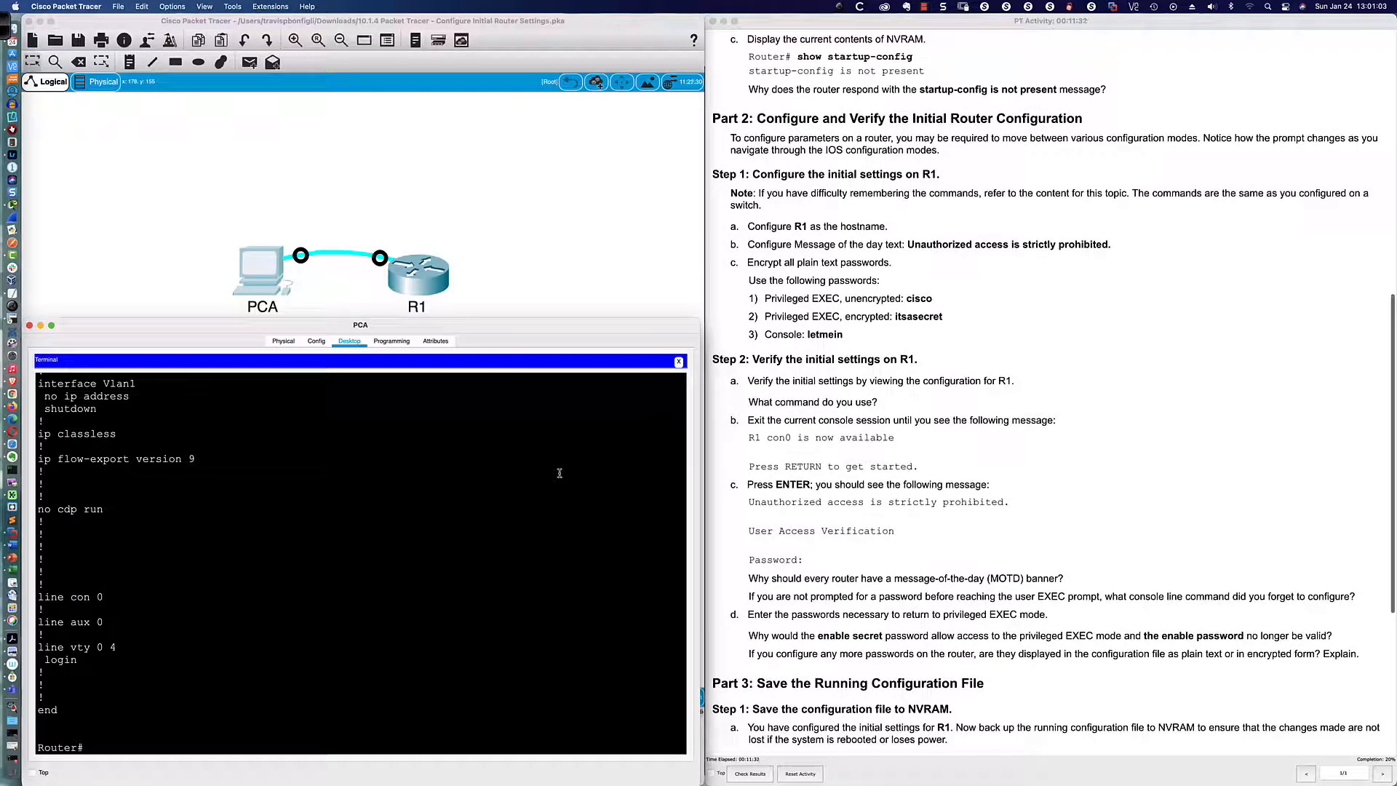
key(Return)
key(Return)
key(Return)
text(show st)
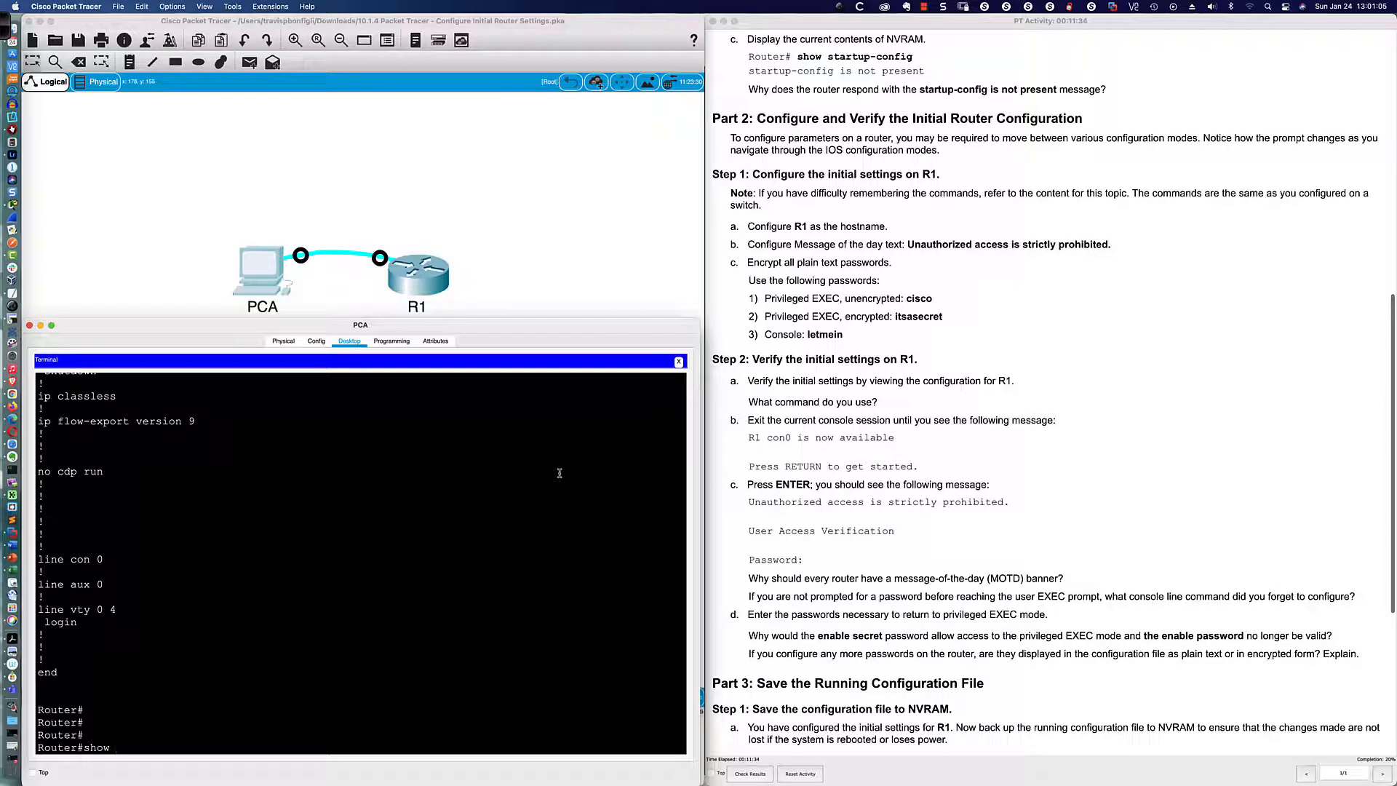
key(Tab)
text(ar)
key(Tab)
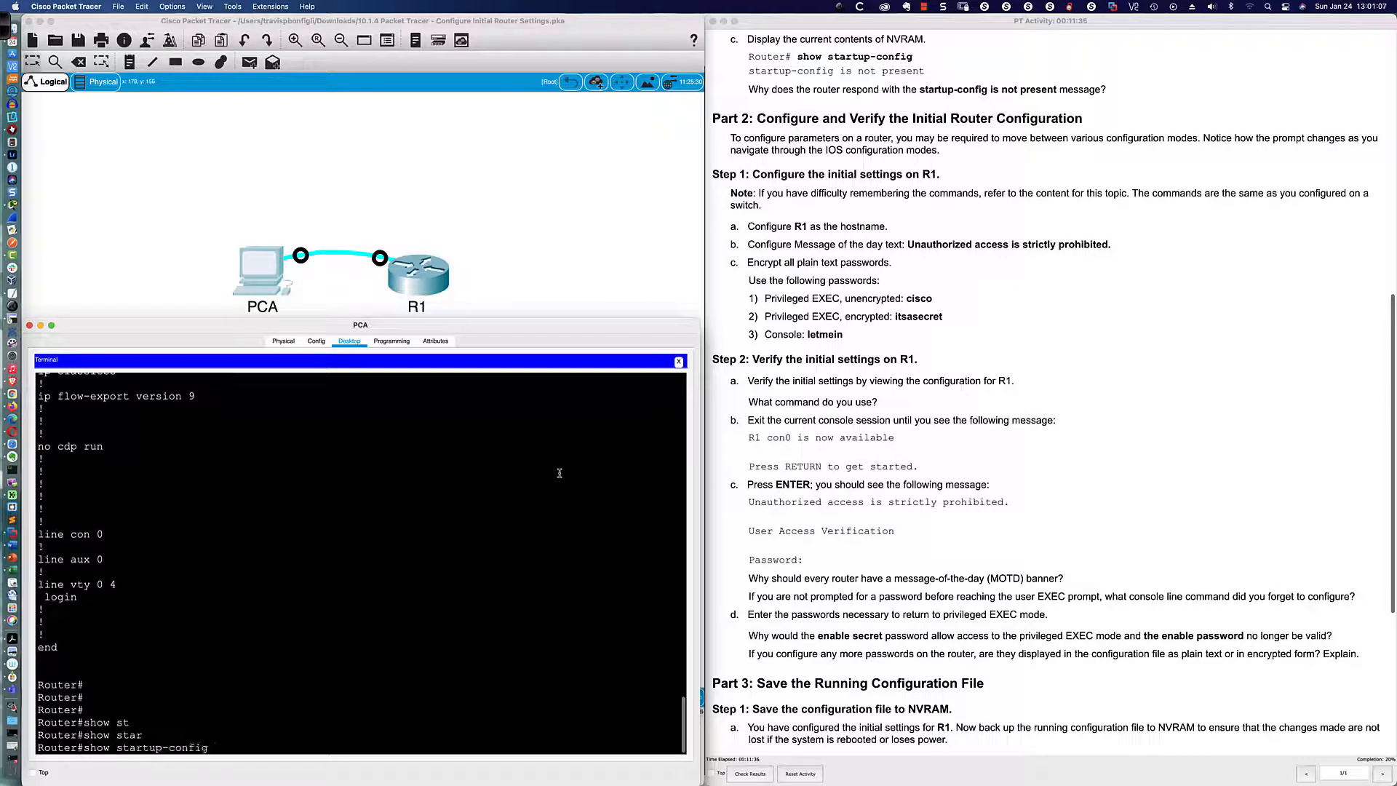
key(Return)
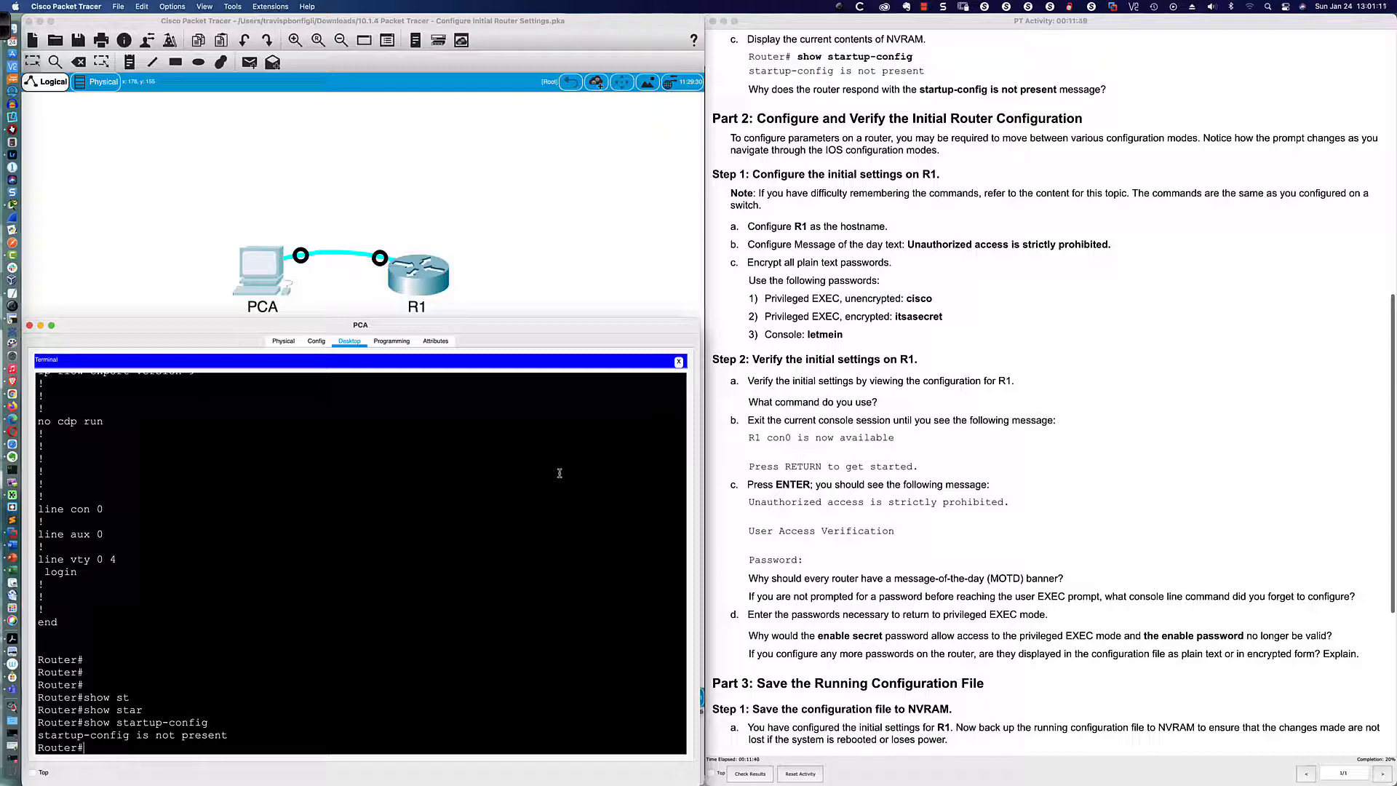
Step: List NVRAM contents with dir nvram: and confirm the directory is empty
text(dir ?)
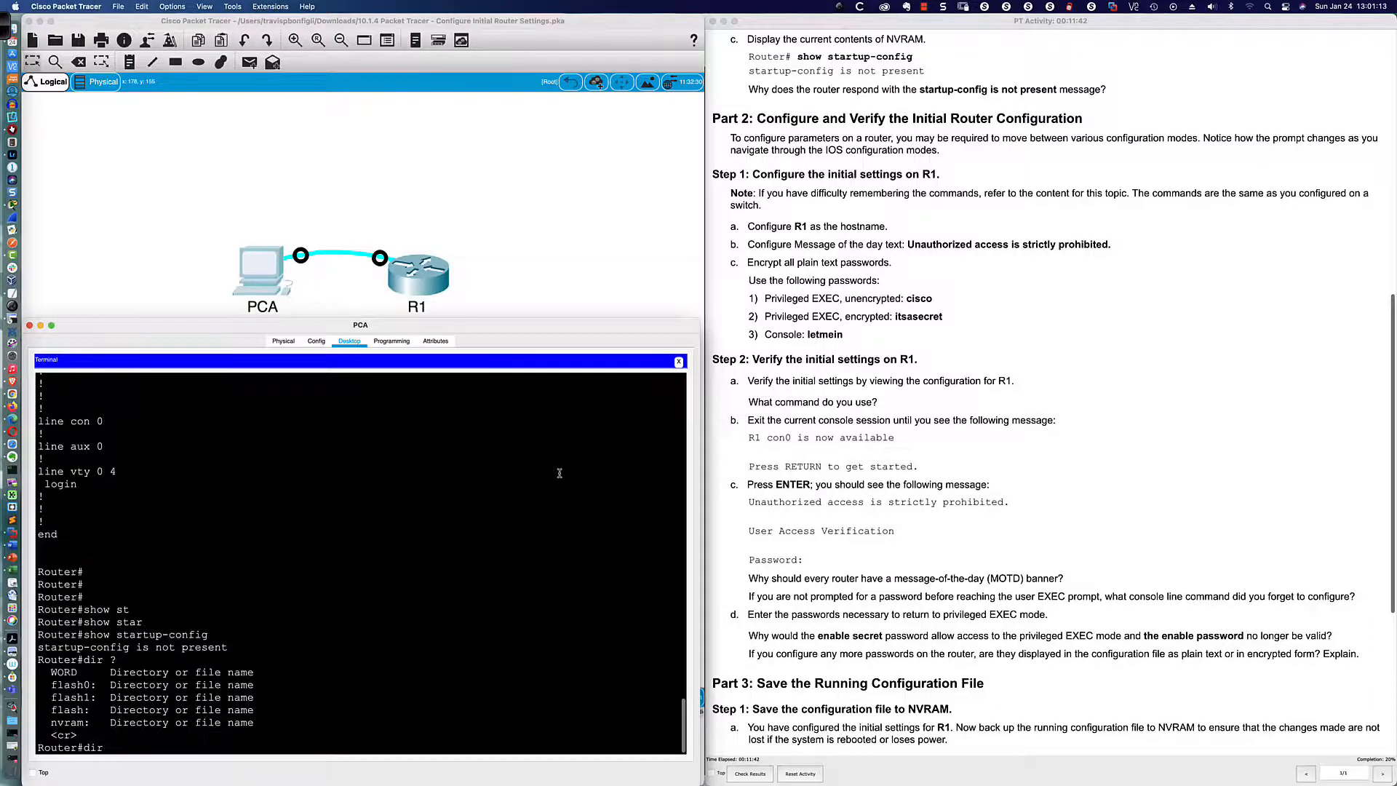
text(nvram")
key(Return)
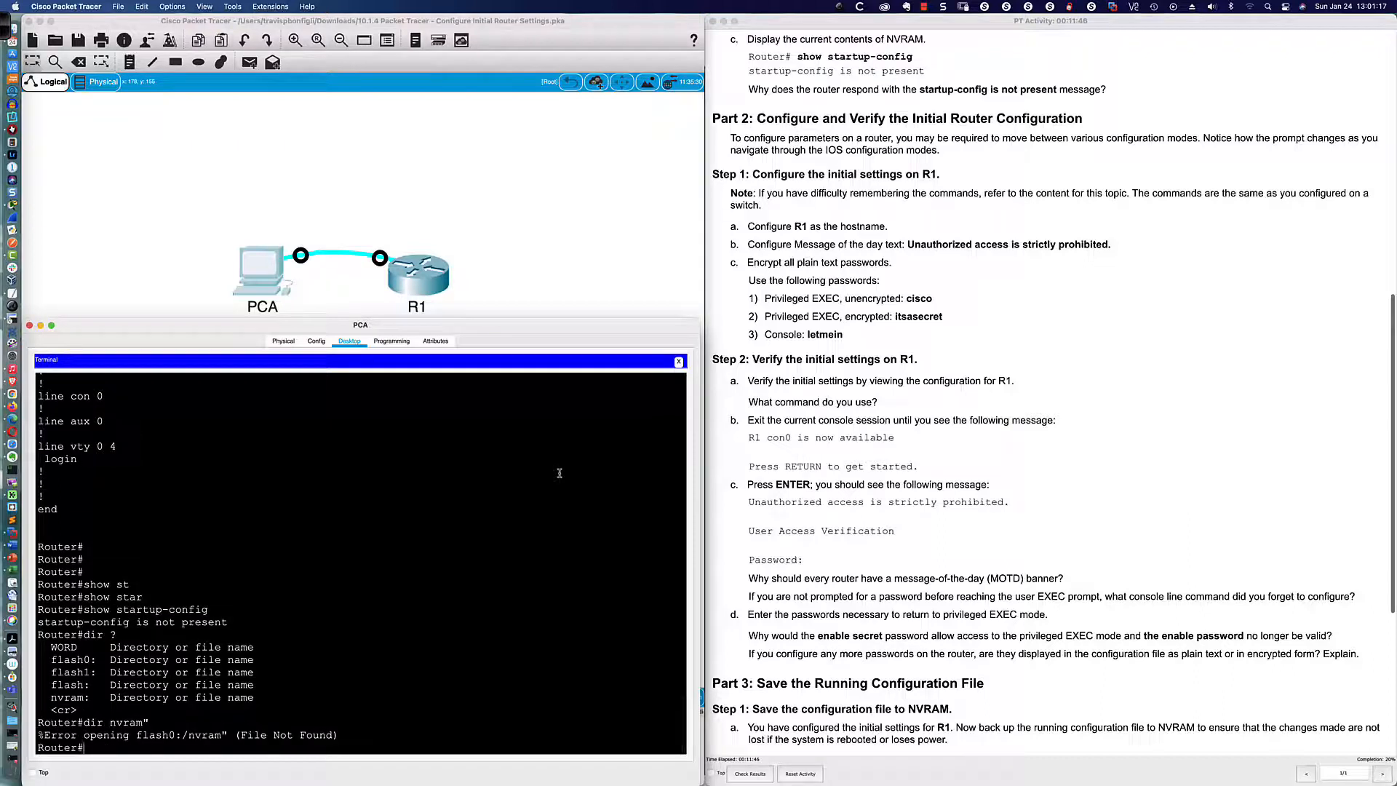
key(Up)
key(BackSpace)
text(:)
key(Return)
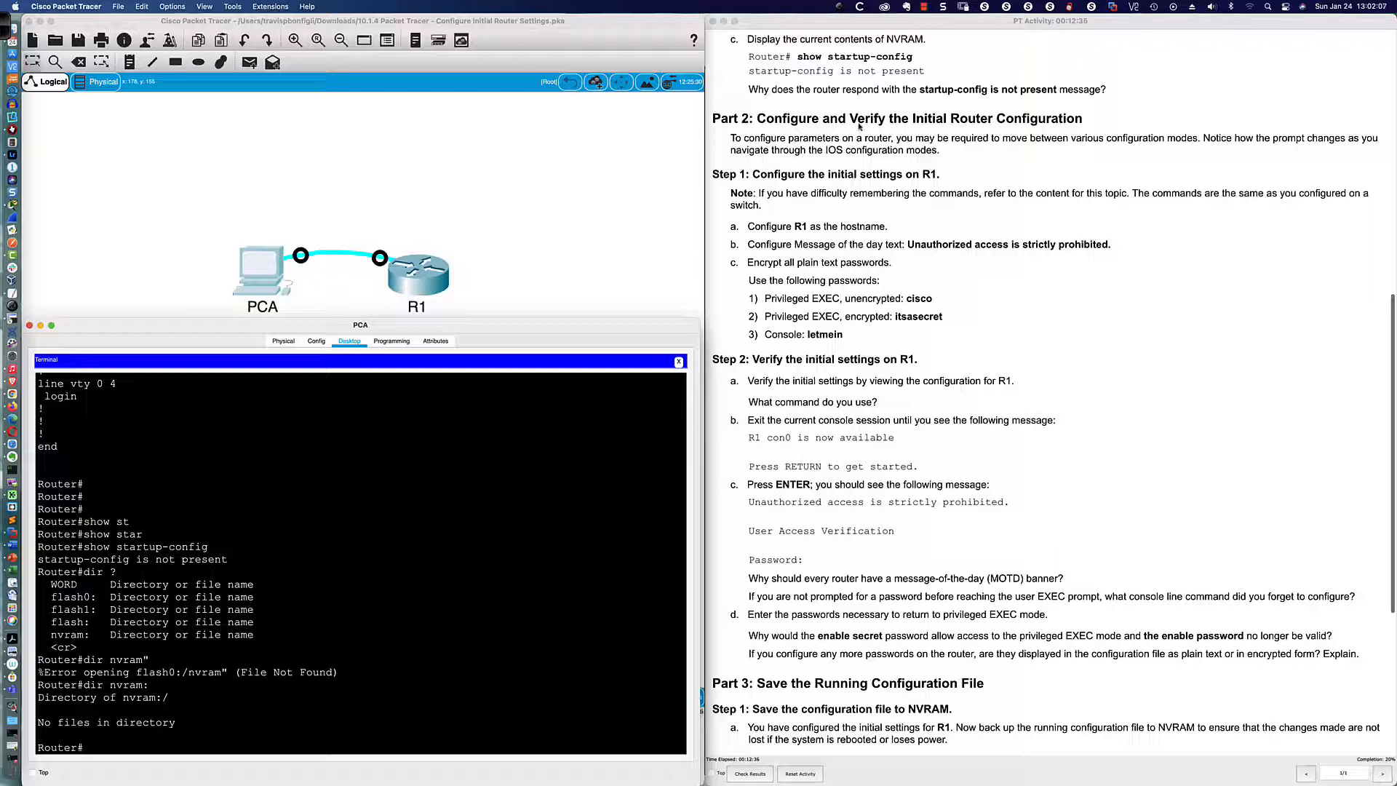
scroll(812, 146, down, 3)
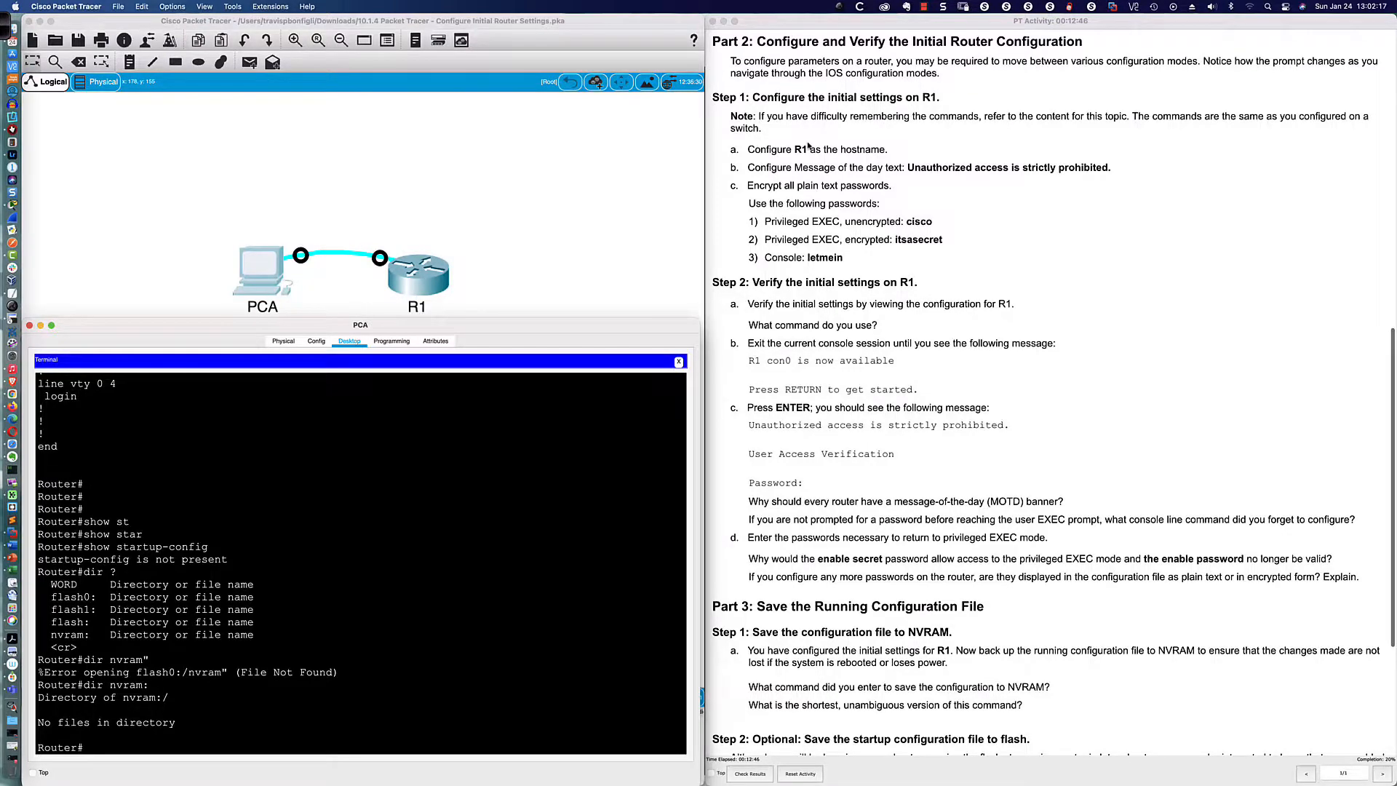
scroll(809, 146, down, 3)
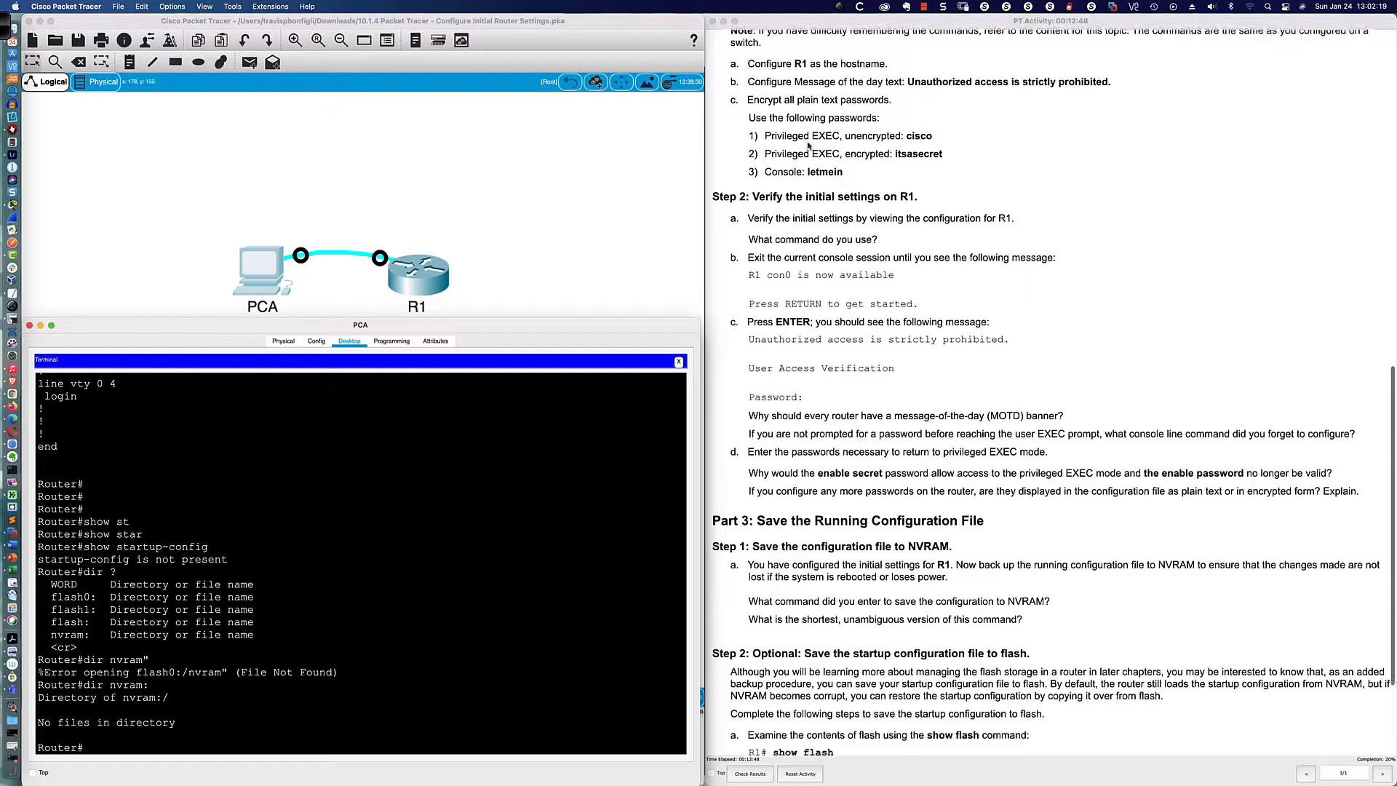
scroll(809, 146, up, 1)
click(388, 573)
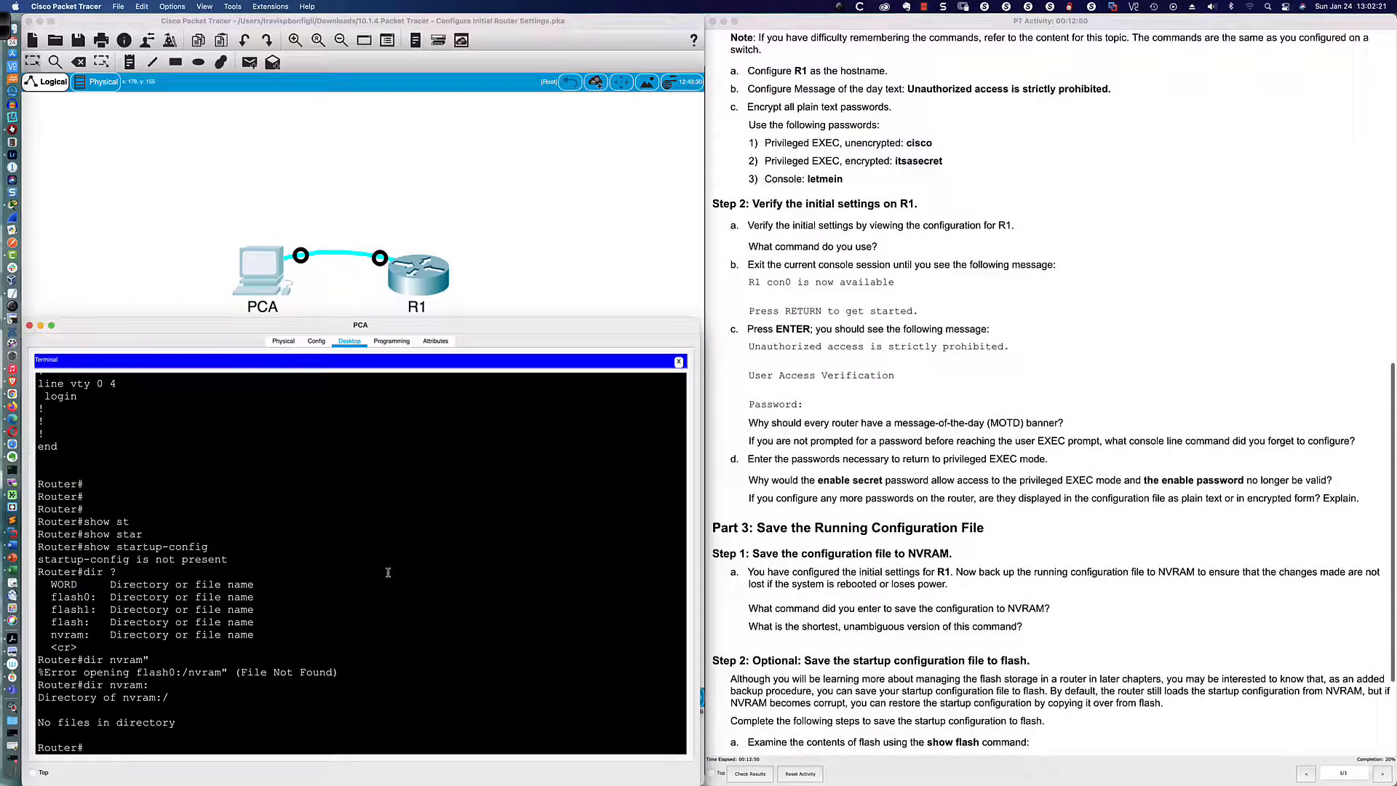
Step: Enter configure terminal and set the router's hostname to R1
key(Return)
key(Return)
key(Return)
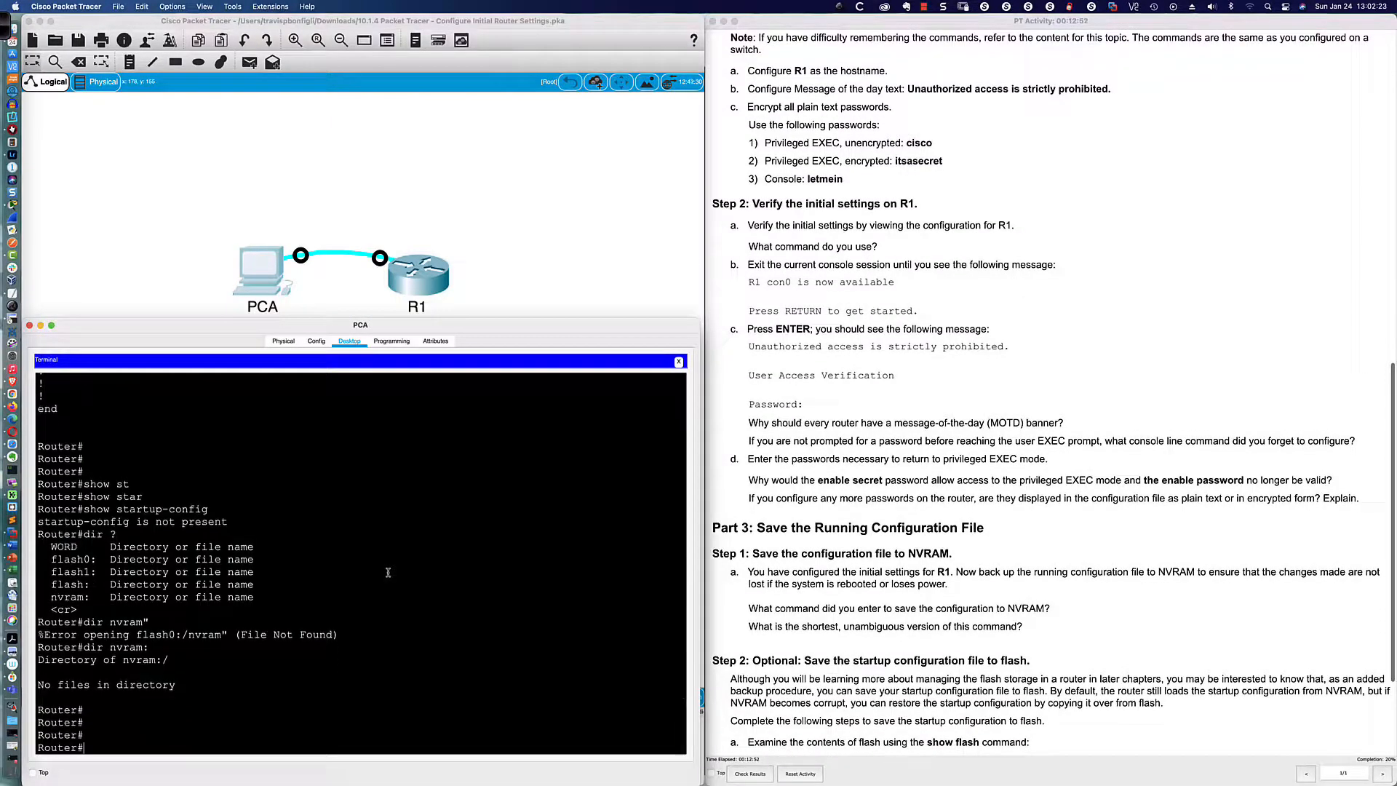
text(conf t)
key(Tab)
key(Return)
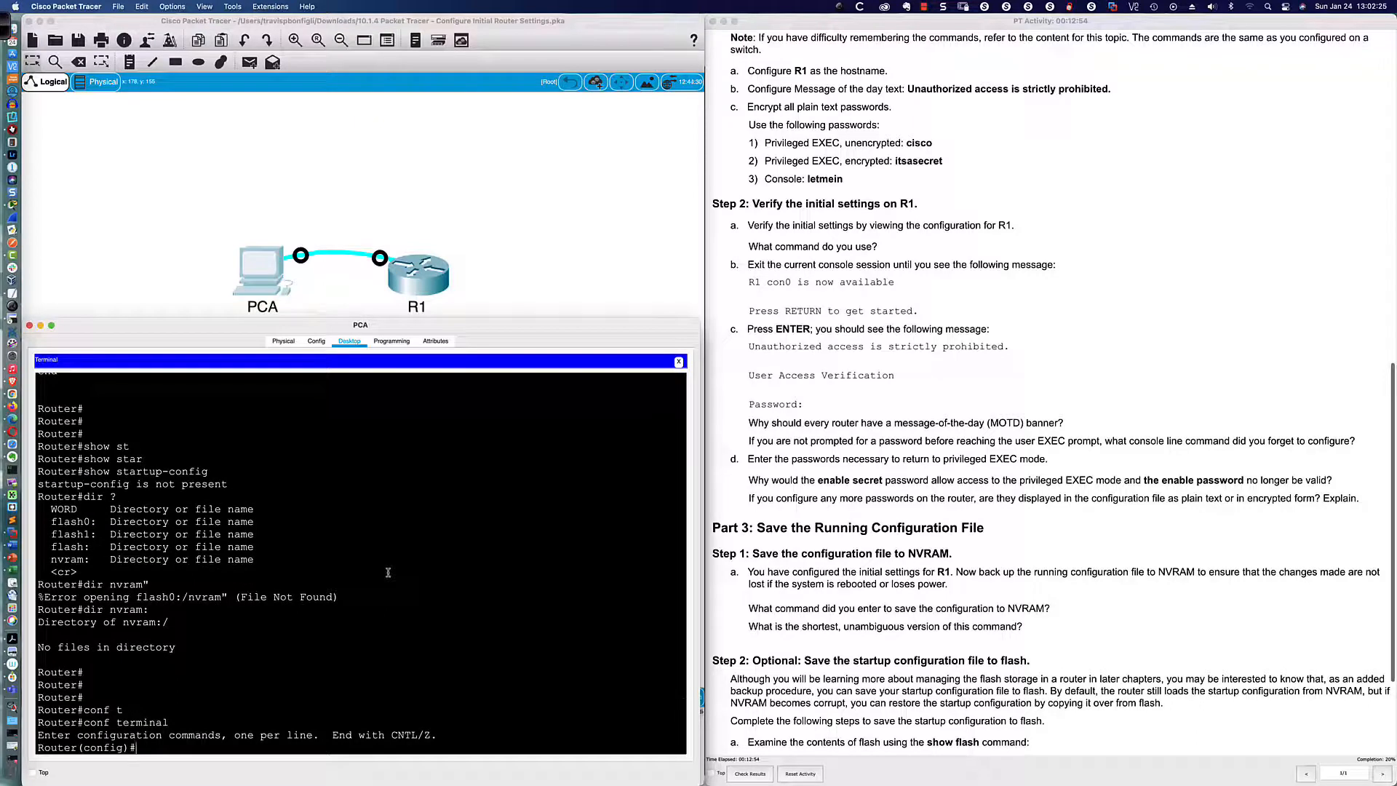
text(host)
key(Tab)
text(R1)
key(Return)
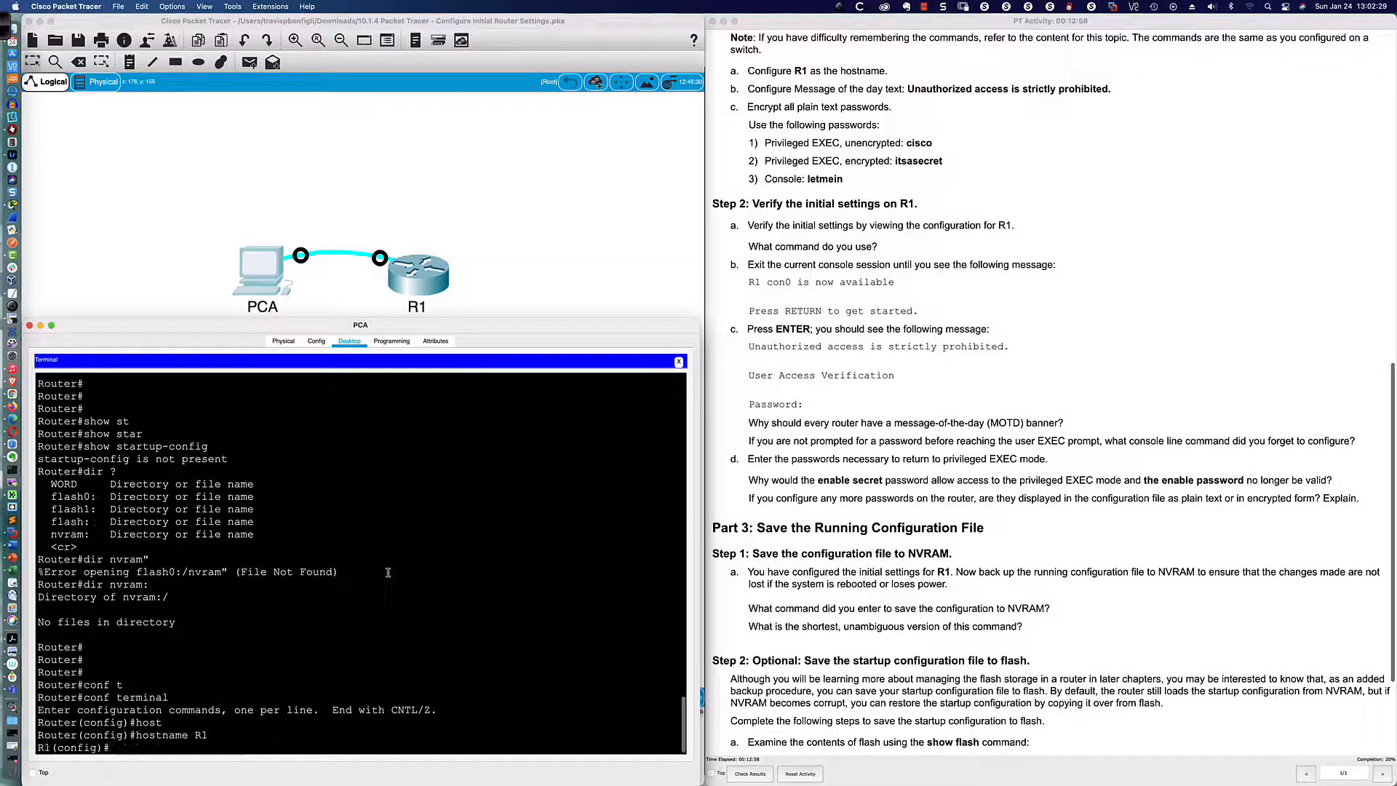
Step: Disable DNS lookup with no ip domain-lookup
key(Return)
key(Return)
key(Return)
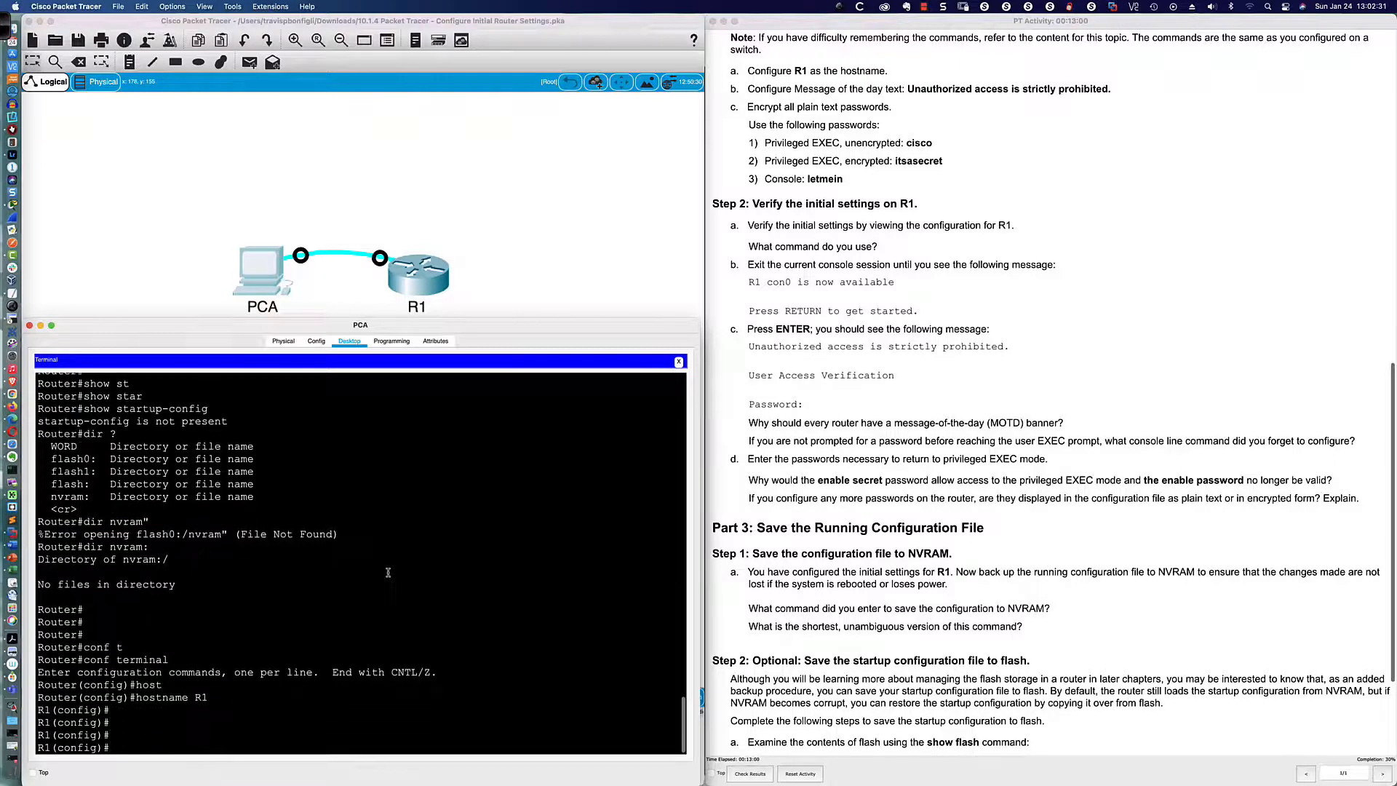
text(no ip domain-look)
key(Return)
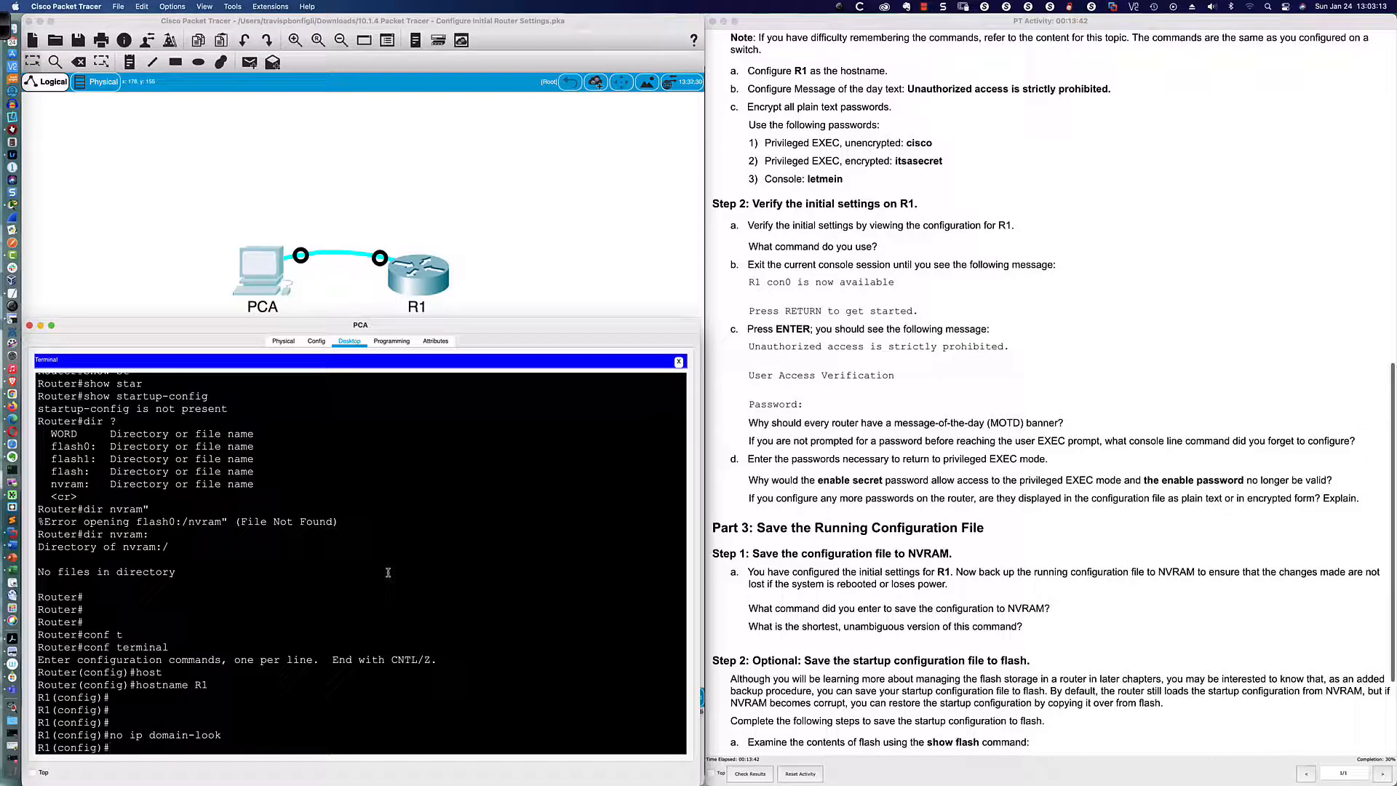
Step: Set banner motd to "Unathorized access is strickly prohibited."
text(banner)
key(Tab)
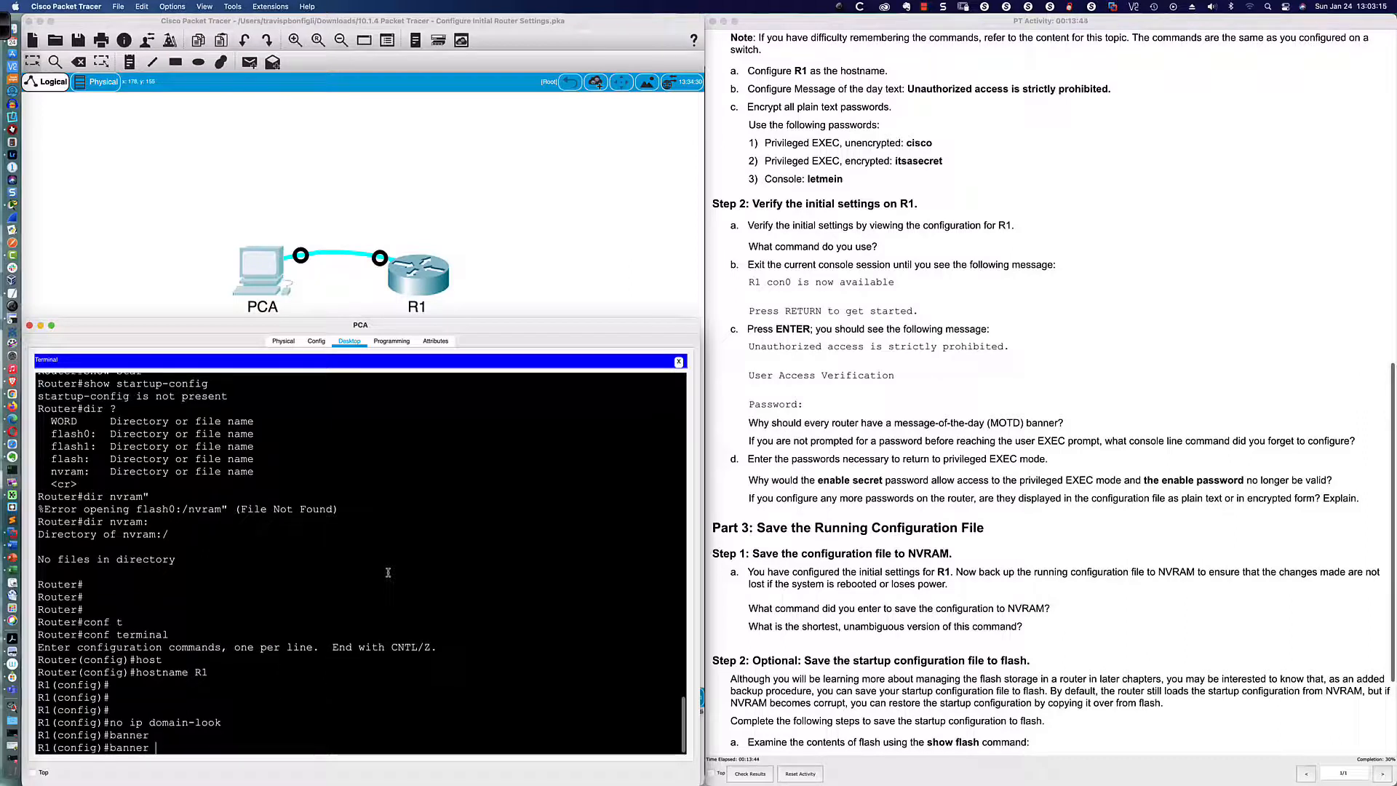
text(motd "Una)
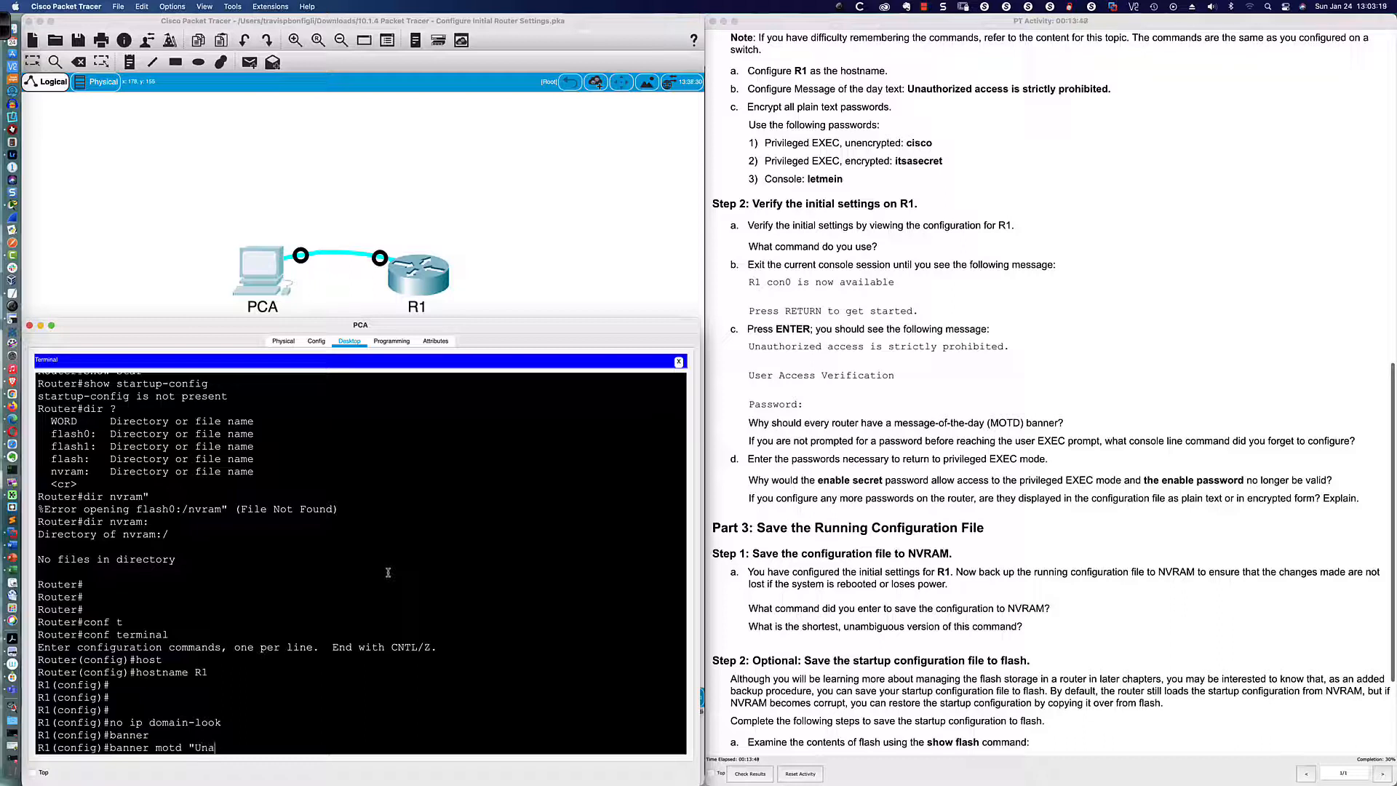
text(thorized access is strickly prohib)
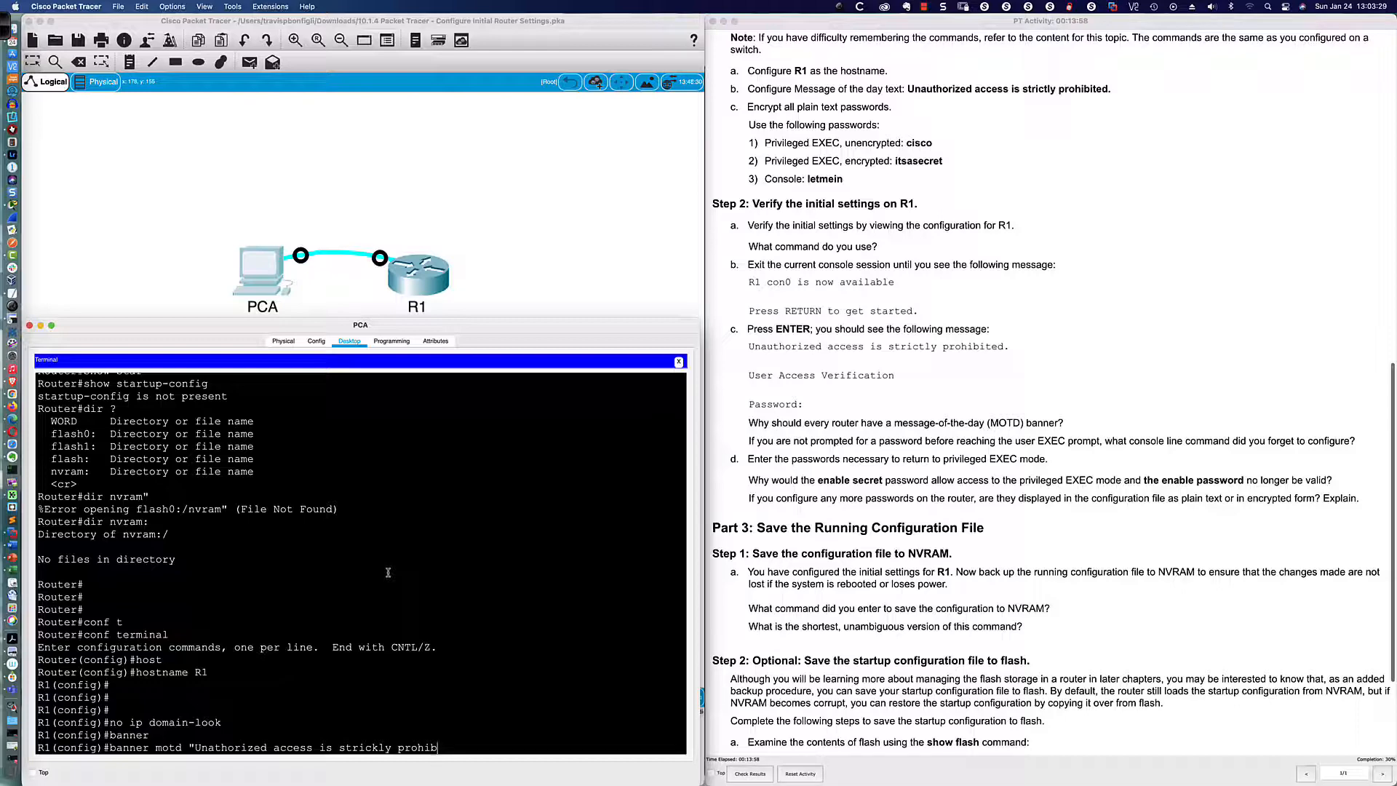
text(ited.")
key(Return)
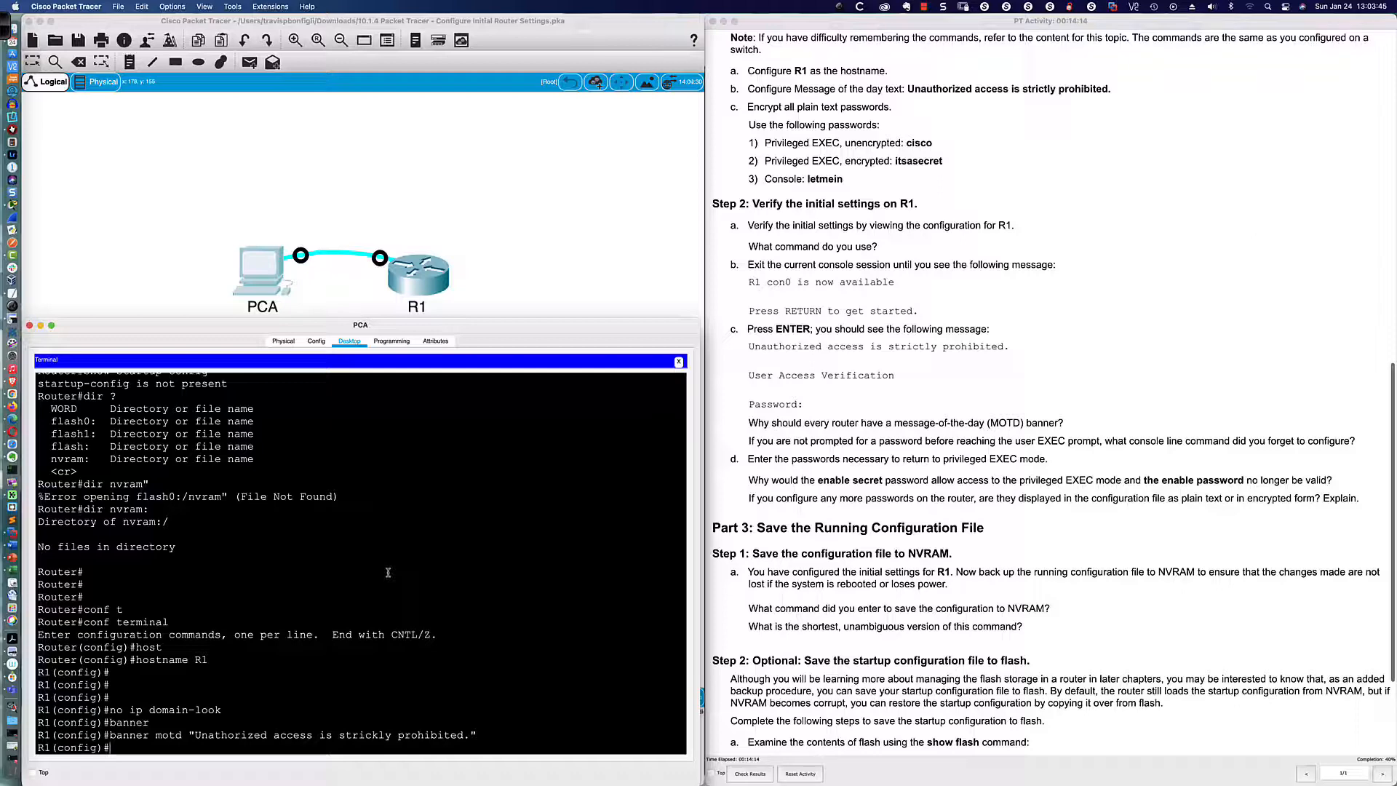
key(Return)
key(Return)
key(Return)
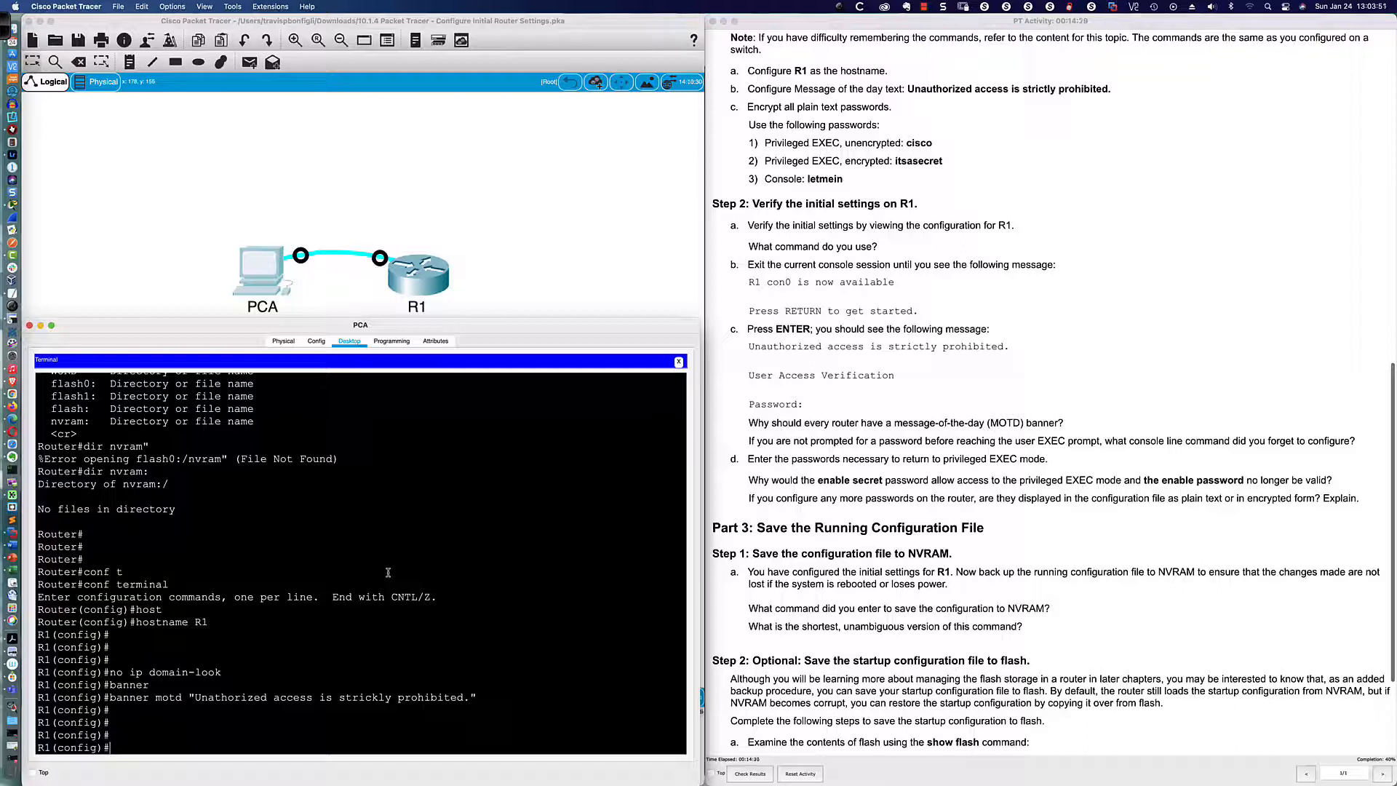
Step: Show the running config's vty and console line sections
text(do sh run | sec line vty)
key(Return)
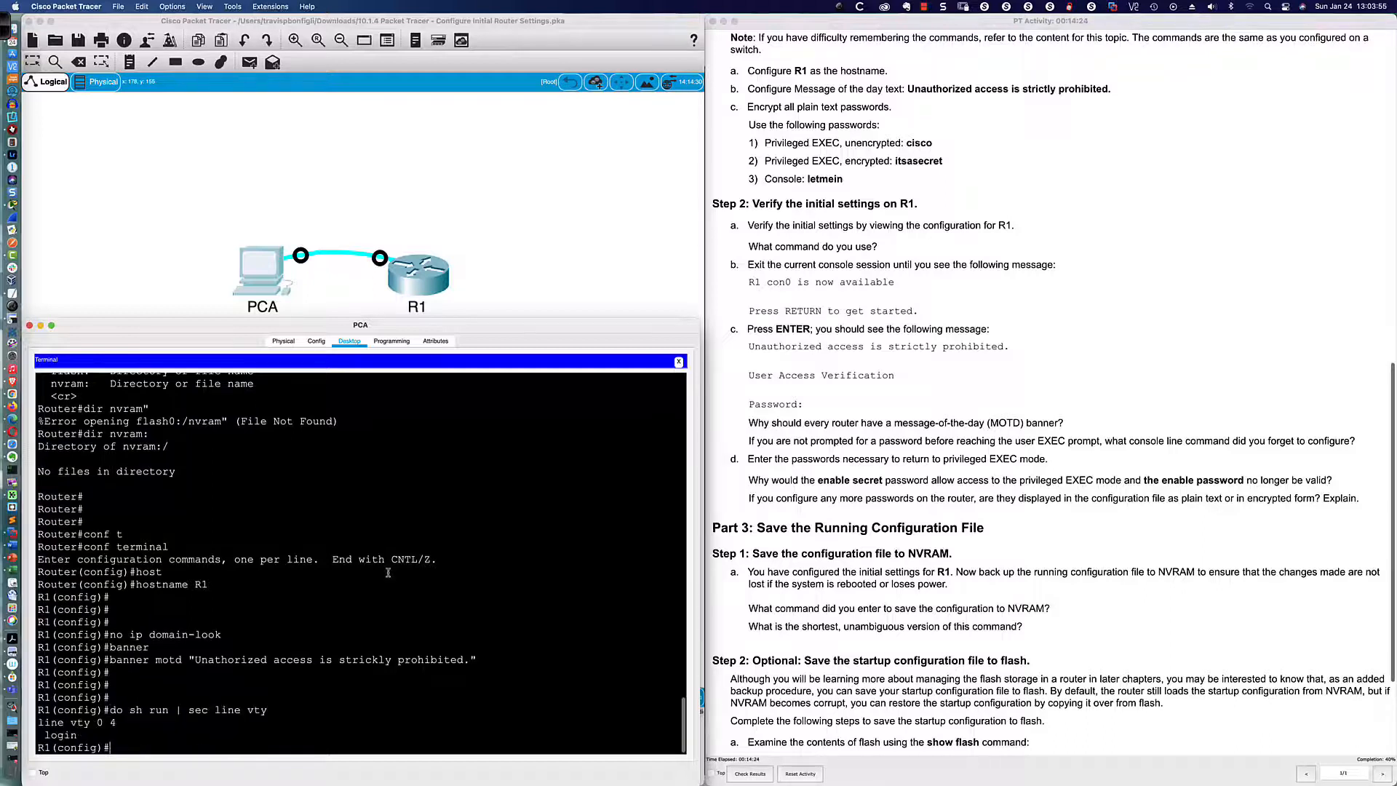
key(Up)
key(BackSpace)
key(BackSpace)
key(BackSpace)
text(con)
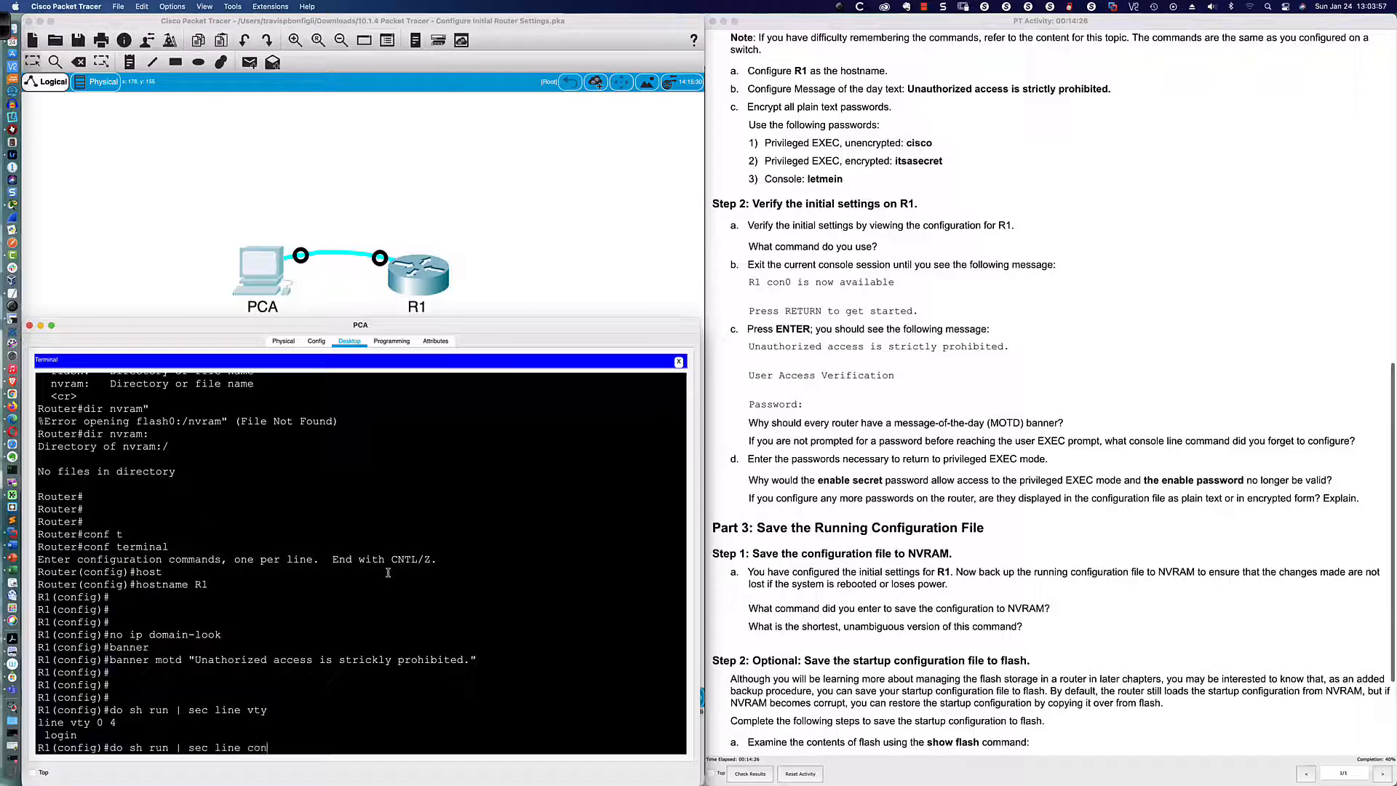
key(Return)
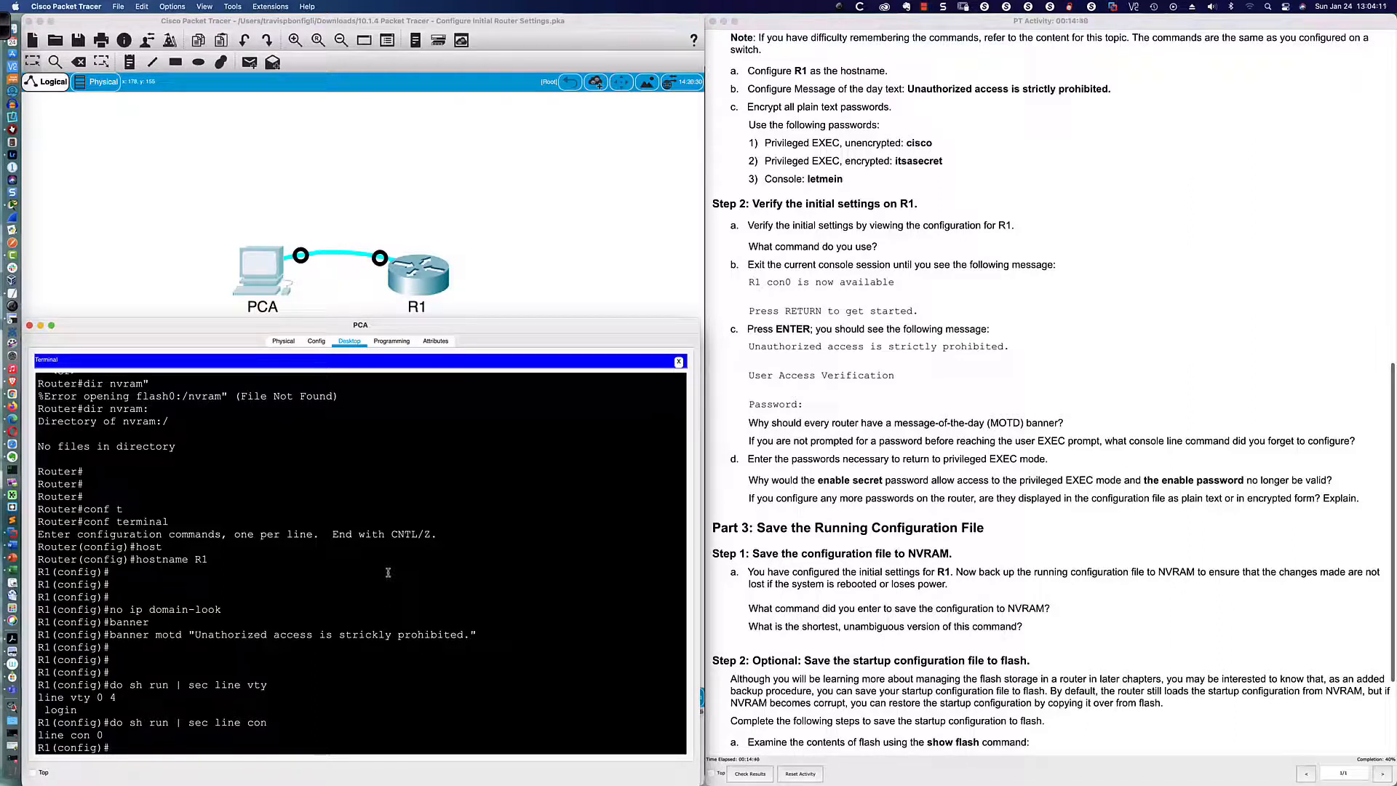
key(Return)
key(Return)
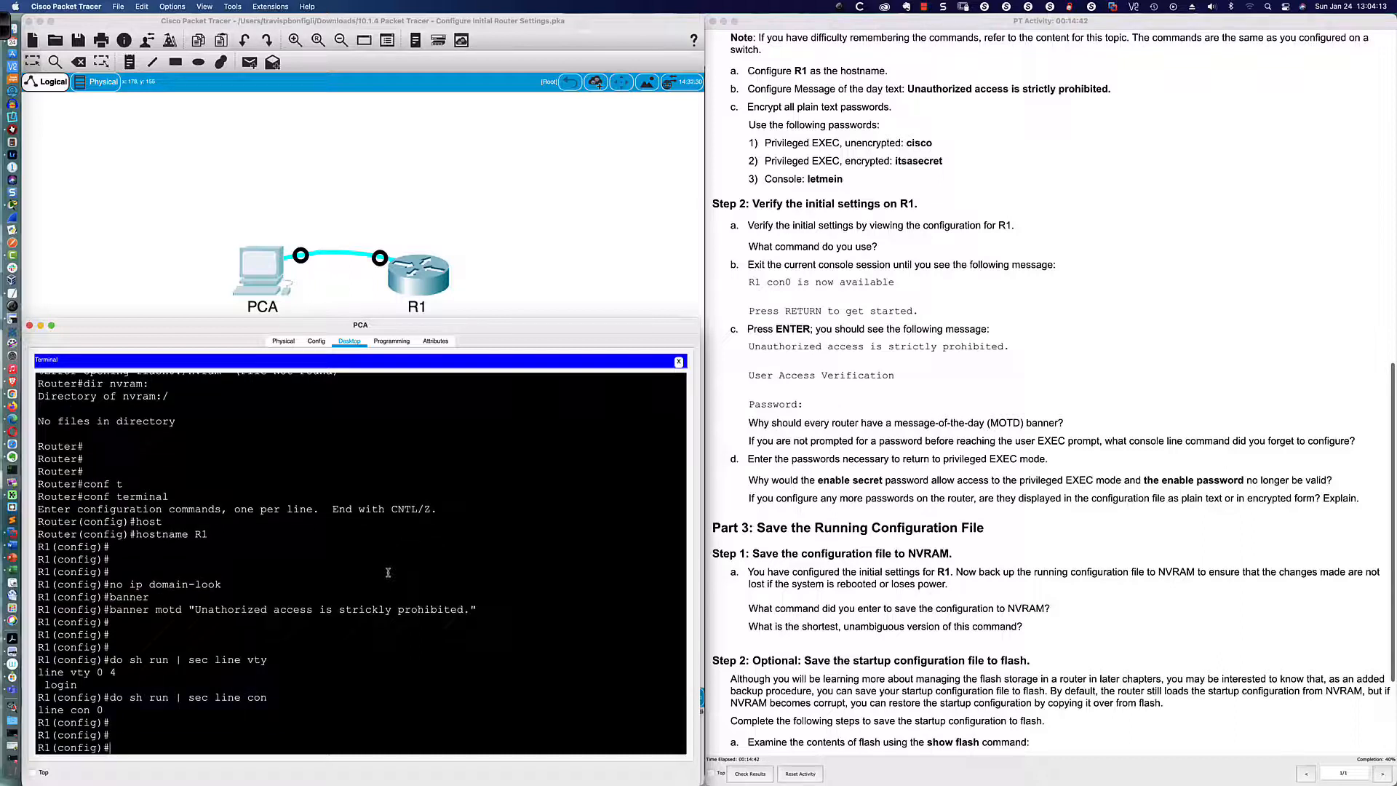
Step: Enable service password-encryption and start typing the enable command
text(ser)
key(Tab)
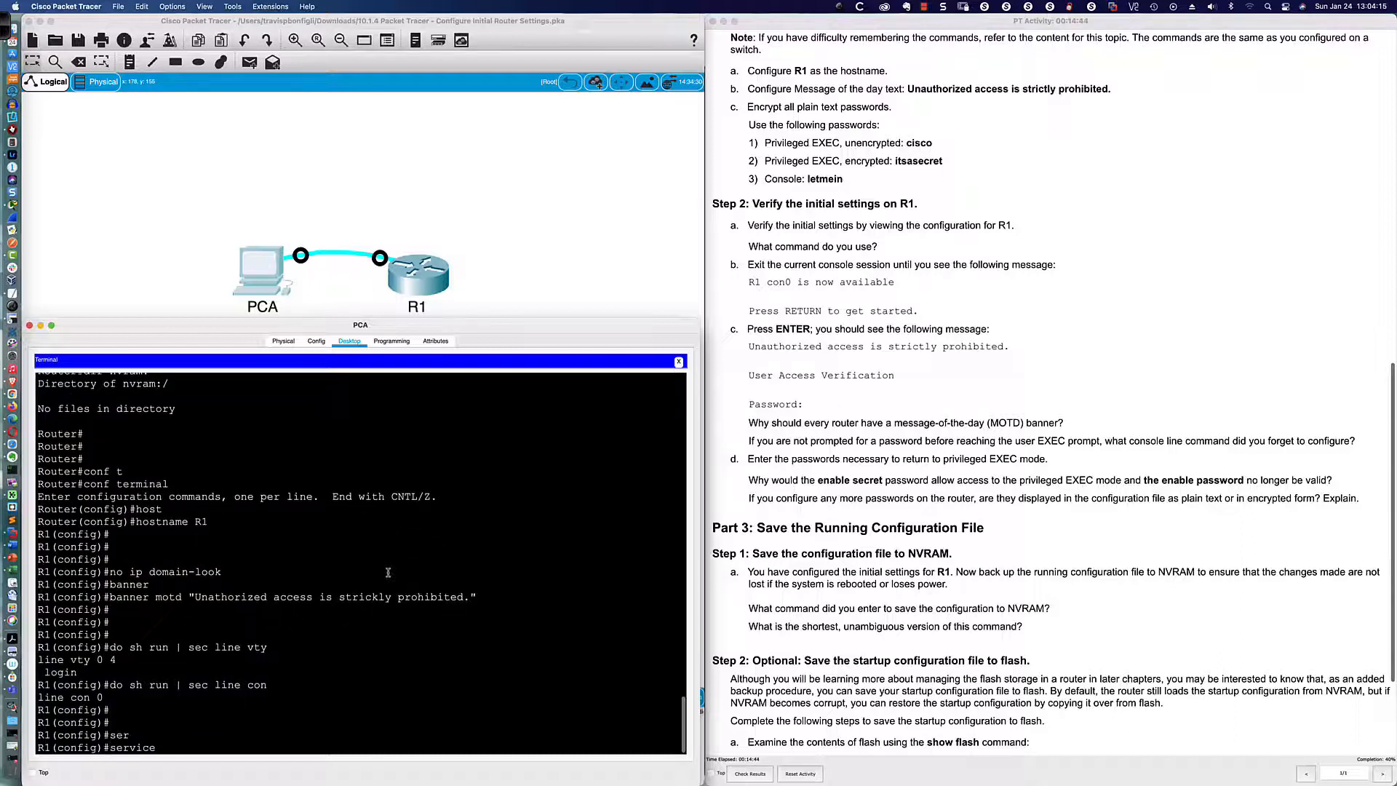
text(pas)
key(Tab)
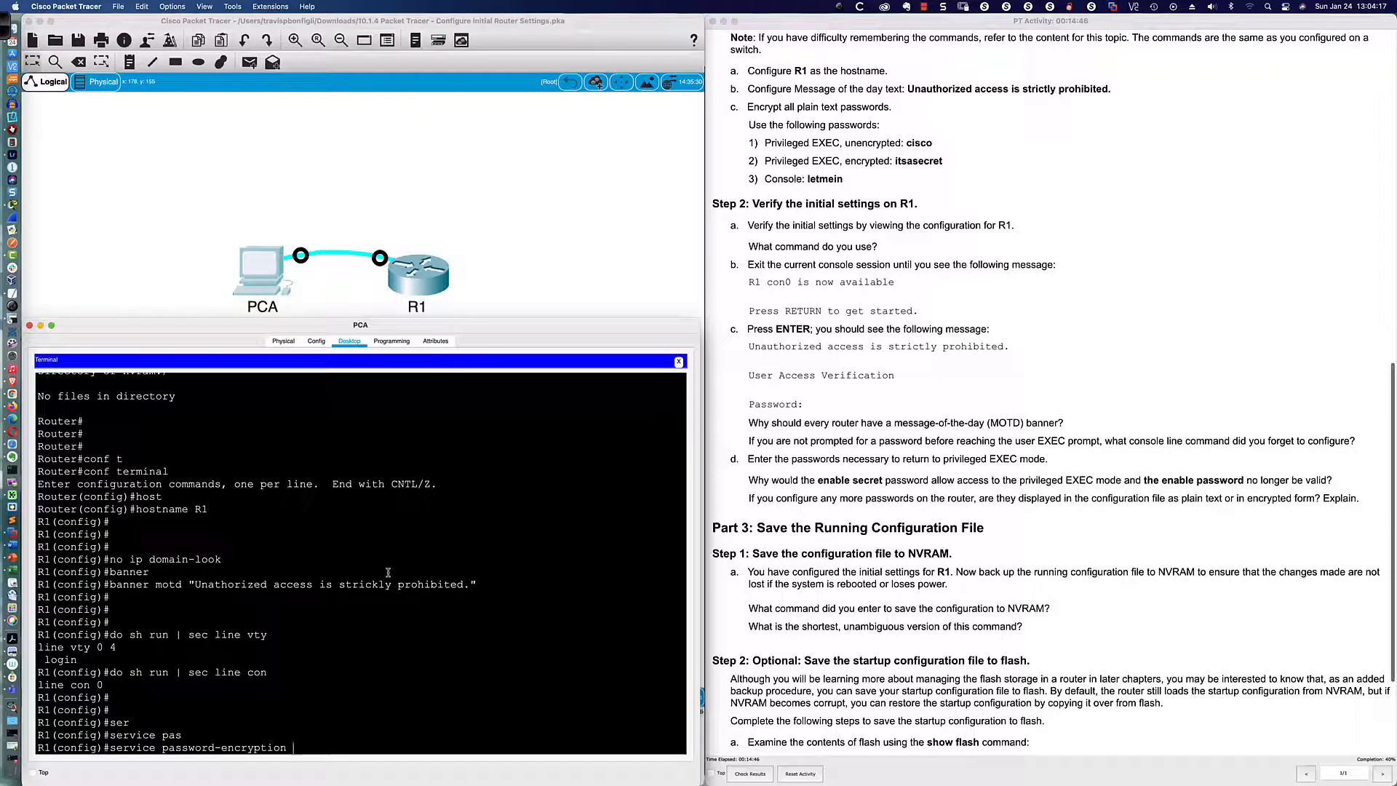
key(Return)
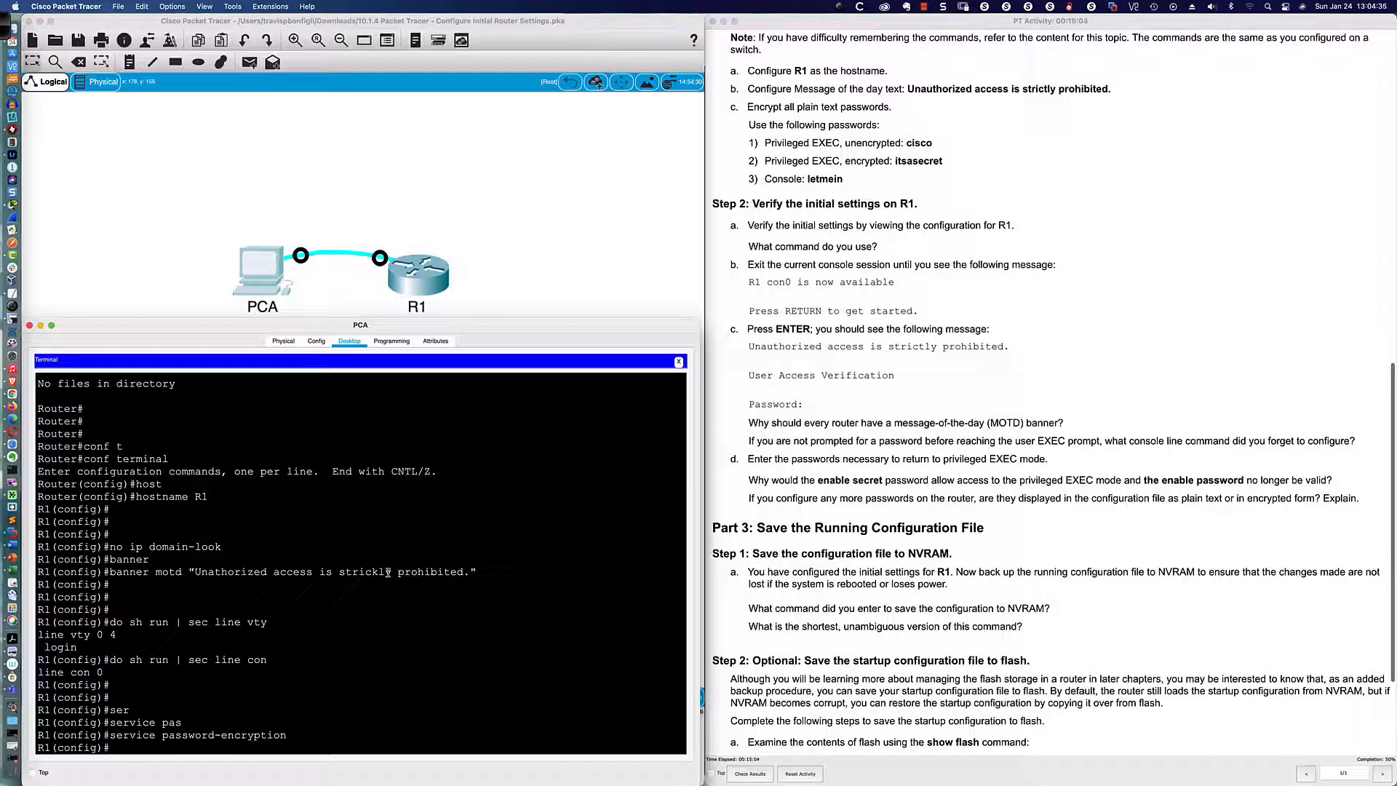
key(Return)
key(Return)
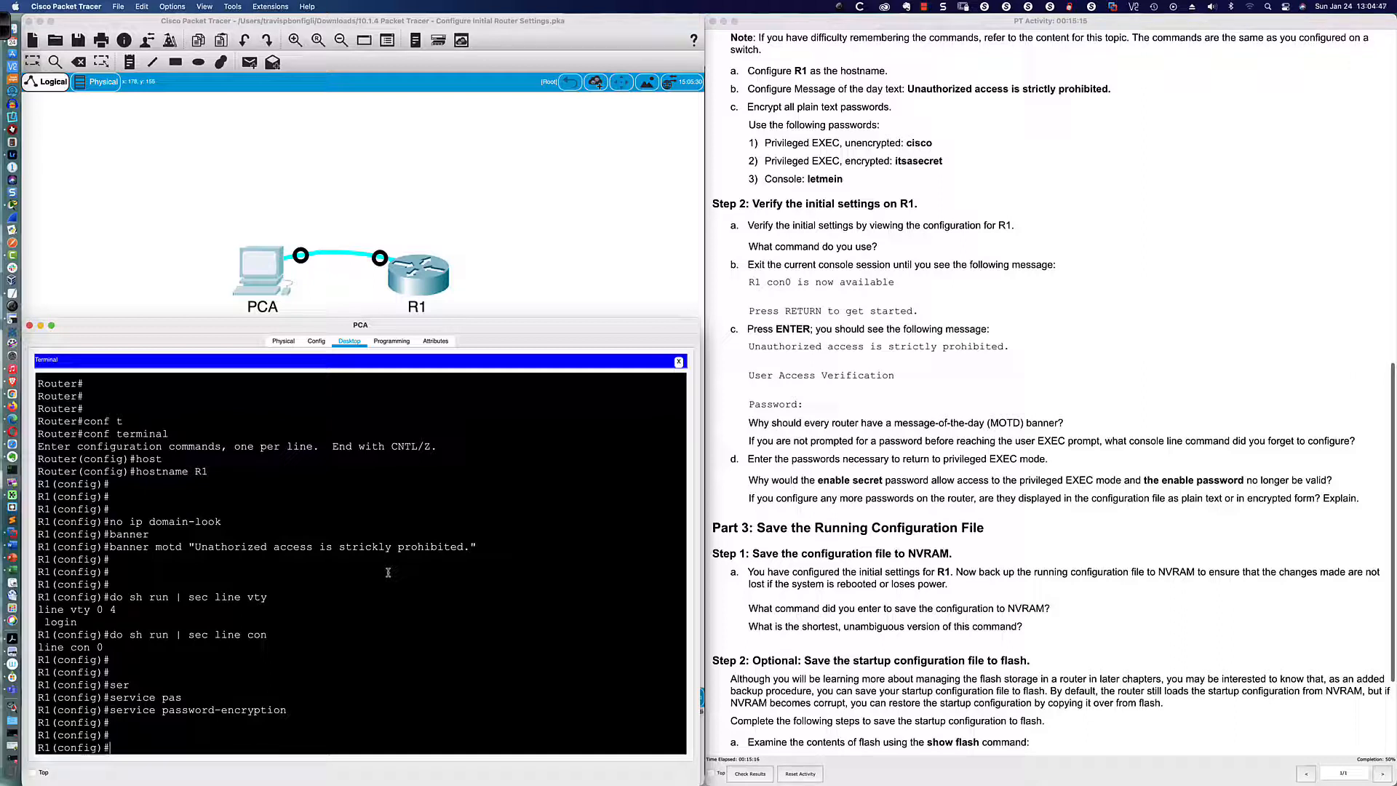
text(enab)
key(Tab)
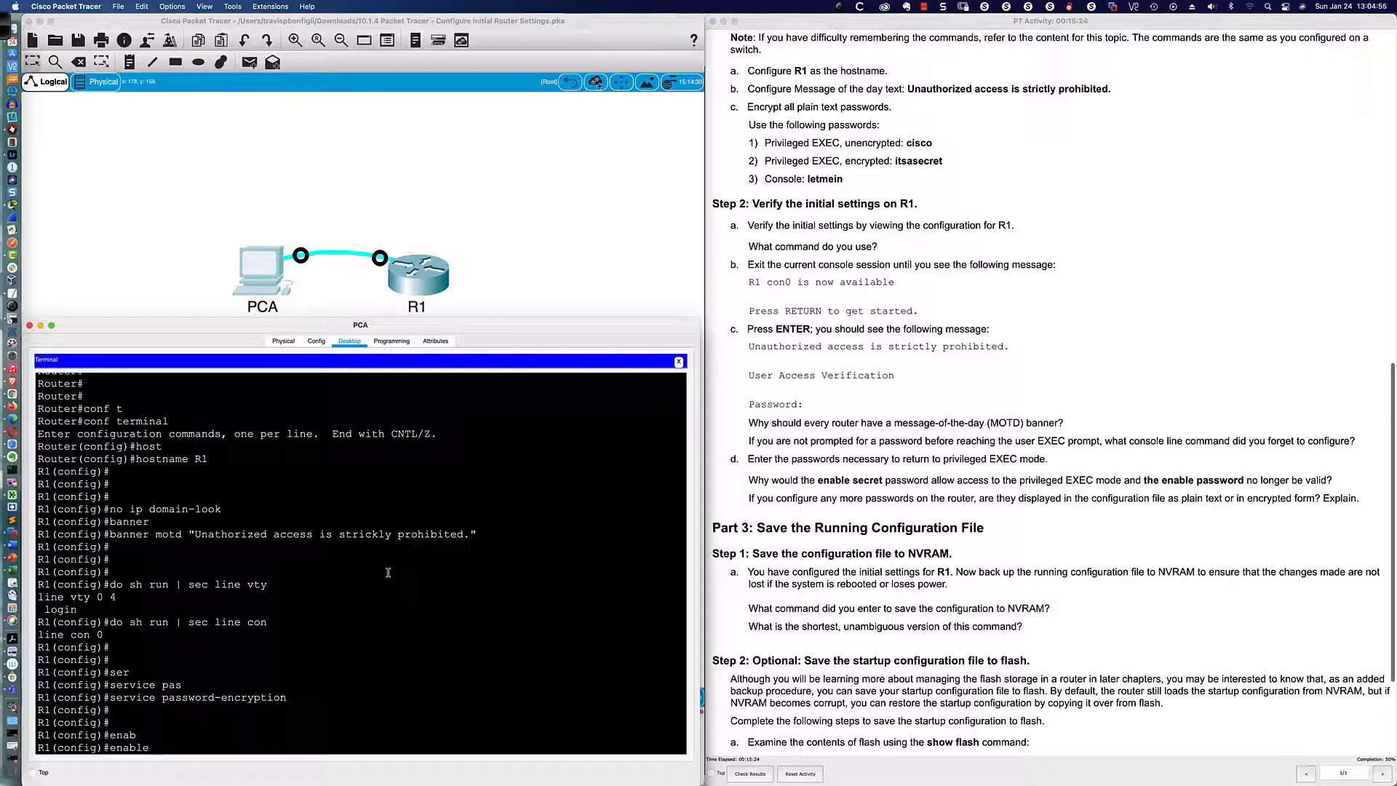
Step: Set R1's enable password to the lab's privileged EXEC password
text(?)
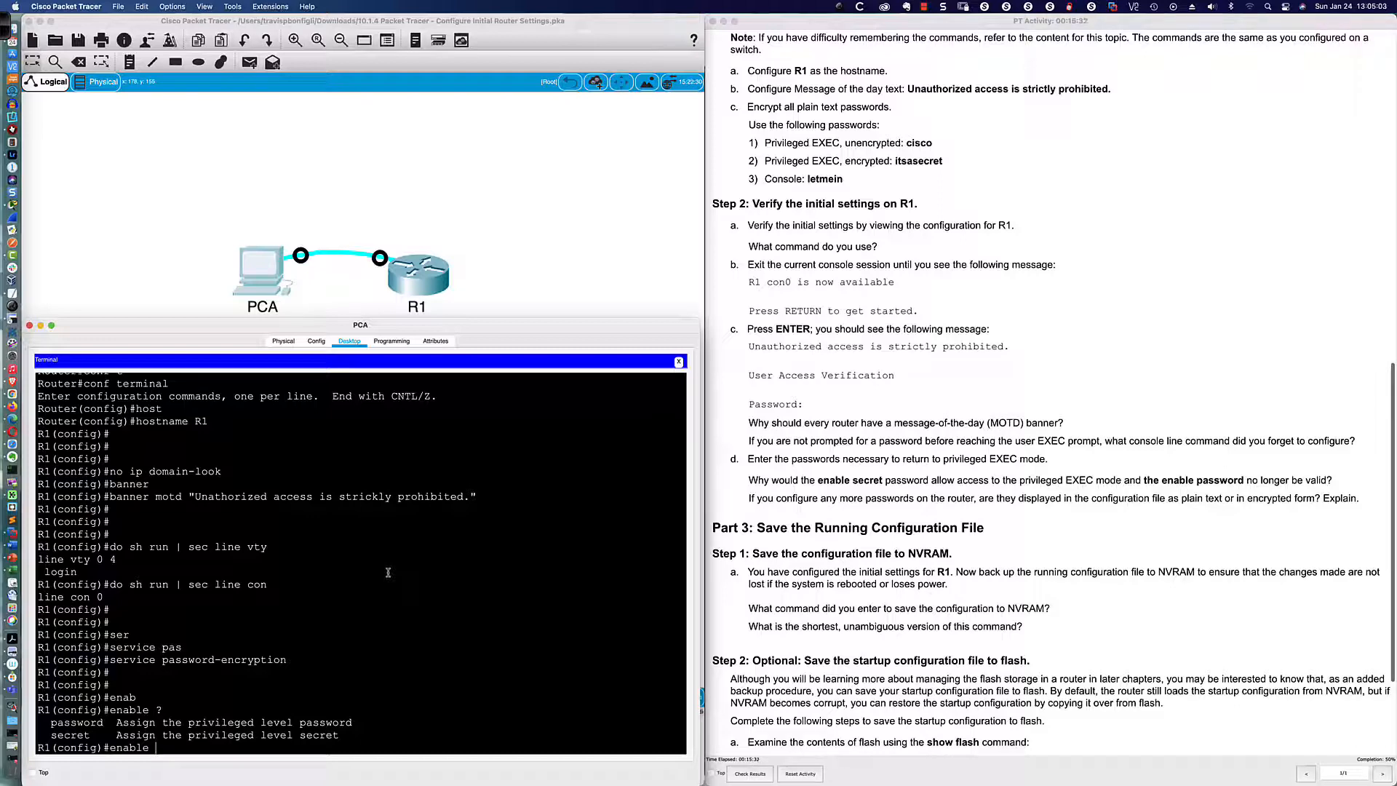
text(pass)
key(Tab)
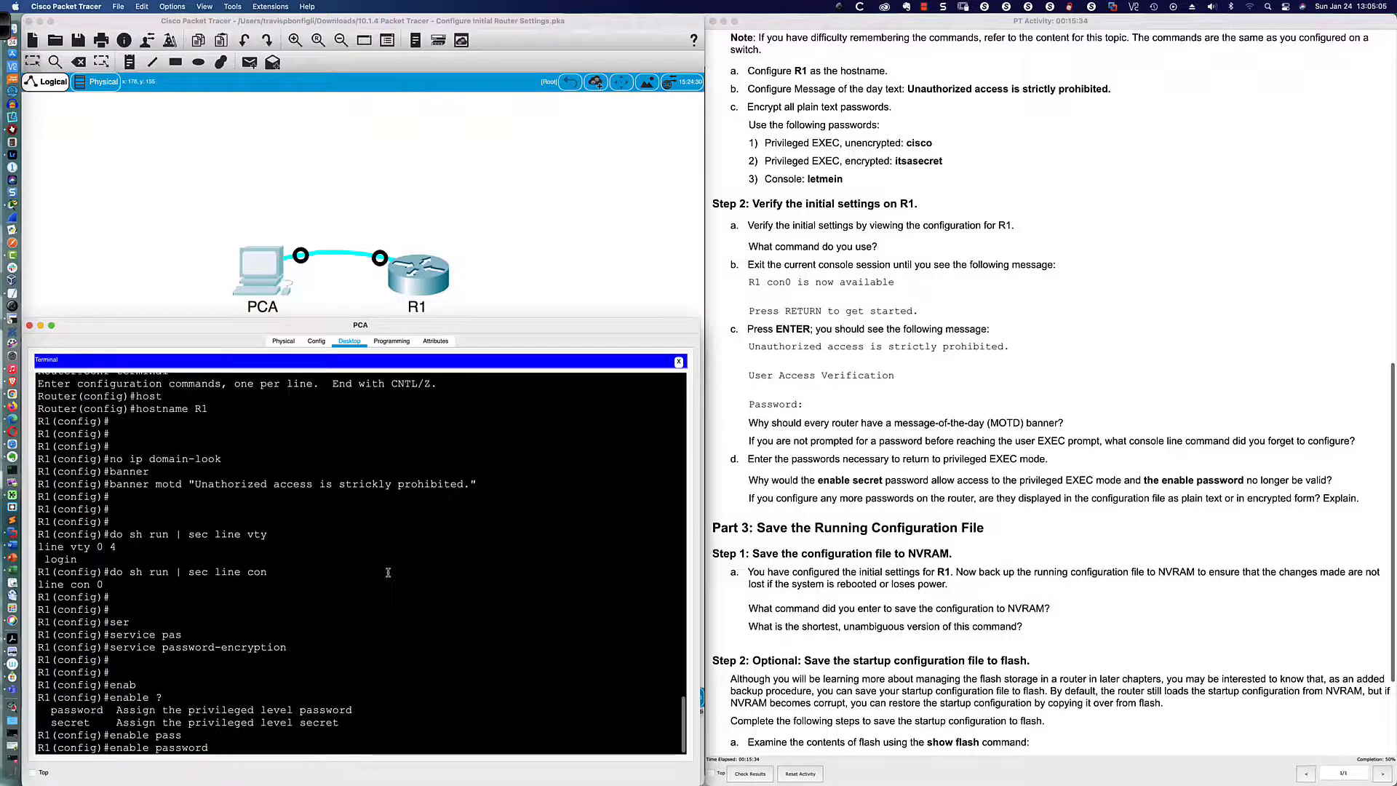
text(cisco)
key(Return)
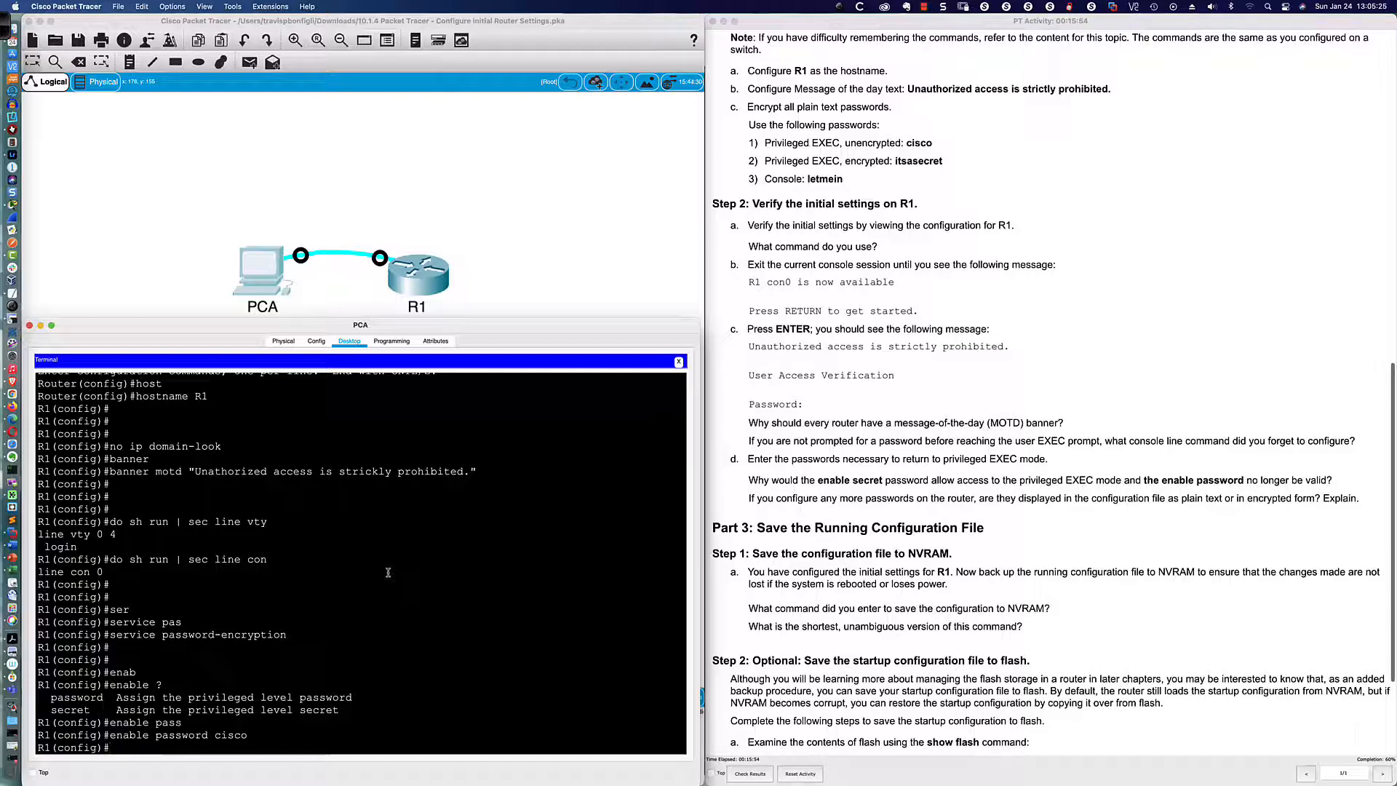
Step: Set the encrypted enable secret to the lab's secret value, fixing the mistyped command
text(en)
key(Tab)
text(n)
key(Tab)
key(BackSpace)
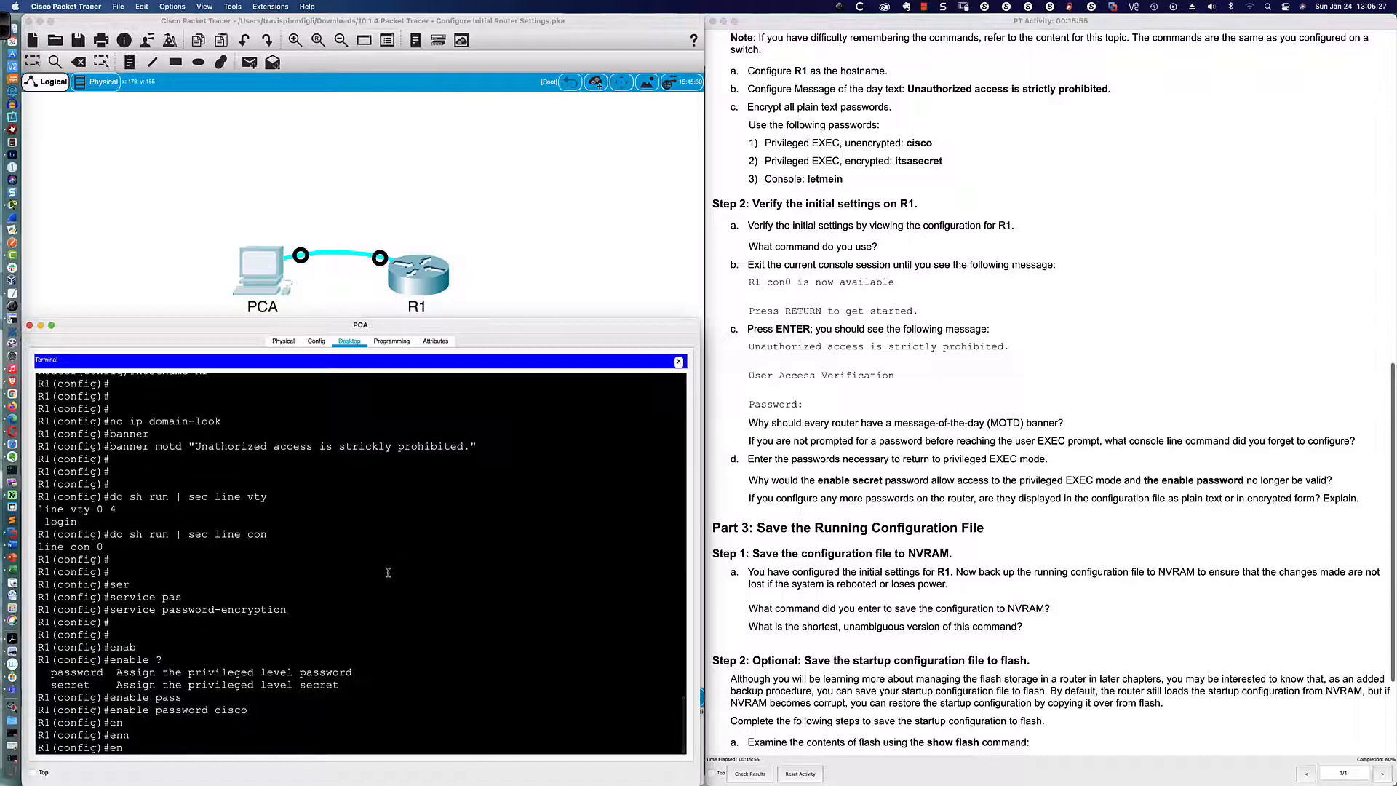
text(an)
key(Tab)
key(BackSpace)
text(ec)
key(Tab)
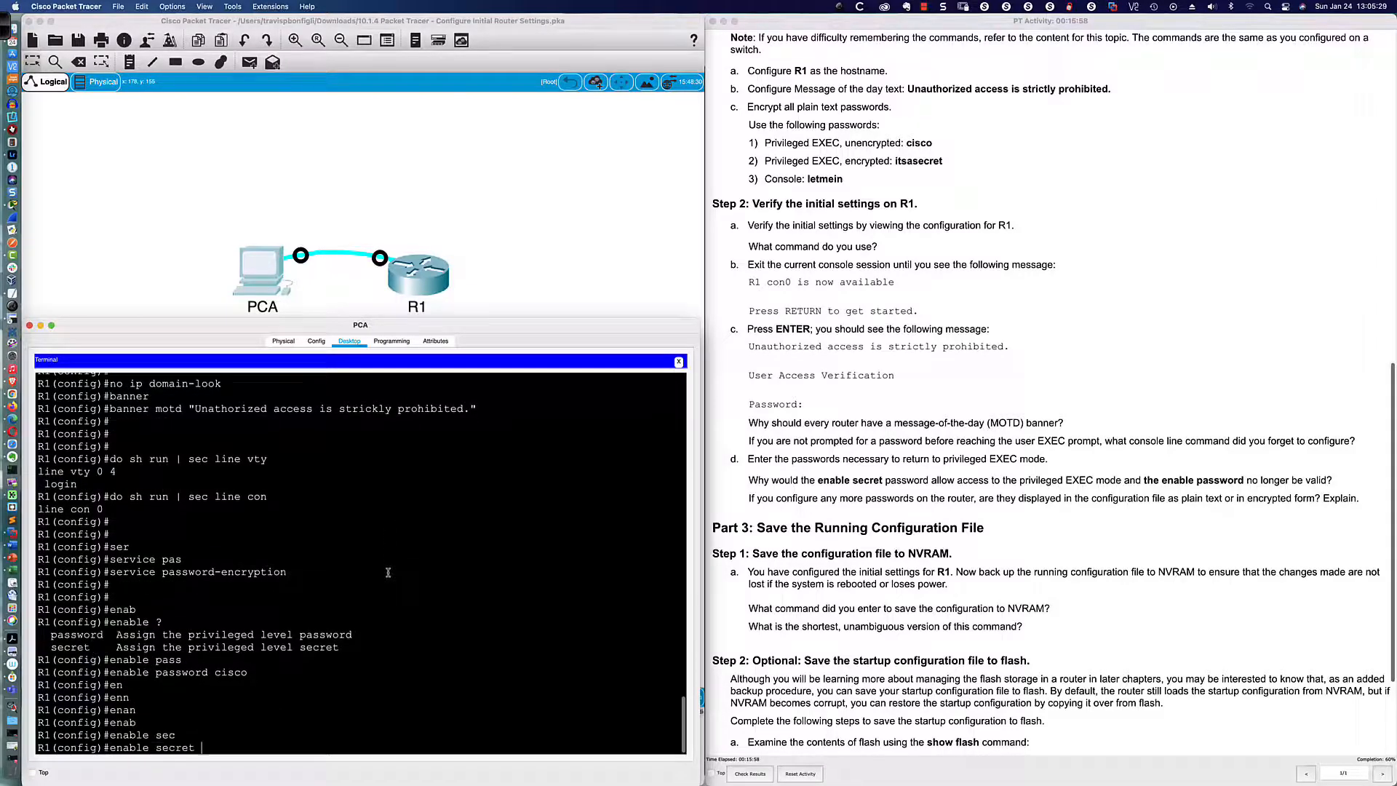
text(itsasecret)
key(Return)
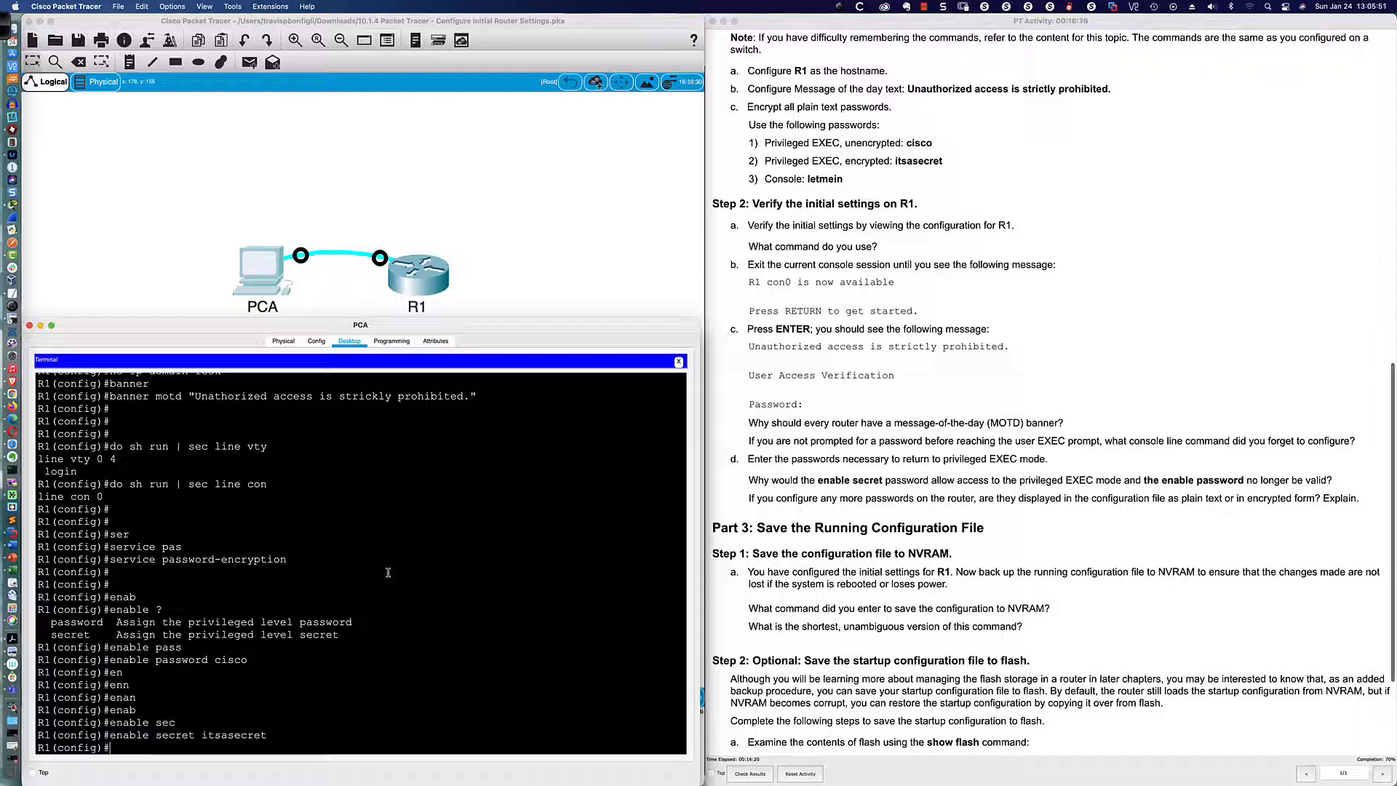
Step: Under line con 0, set the lab's console password and require login
text(line con 0)
key(Return)
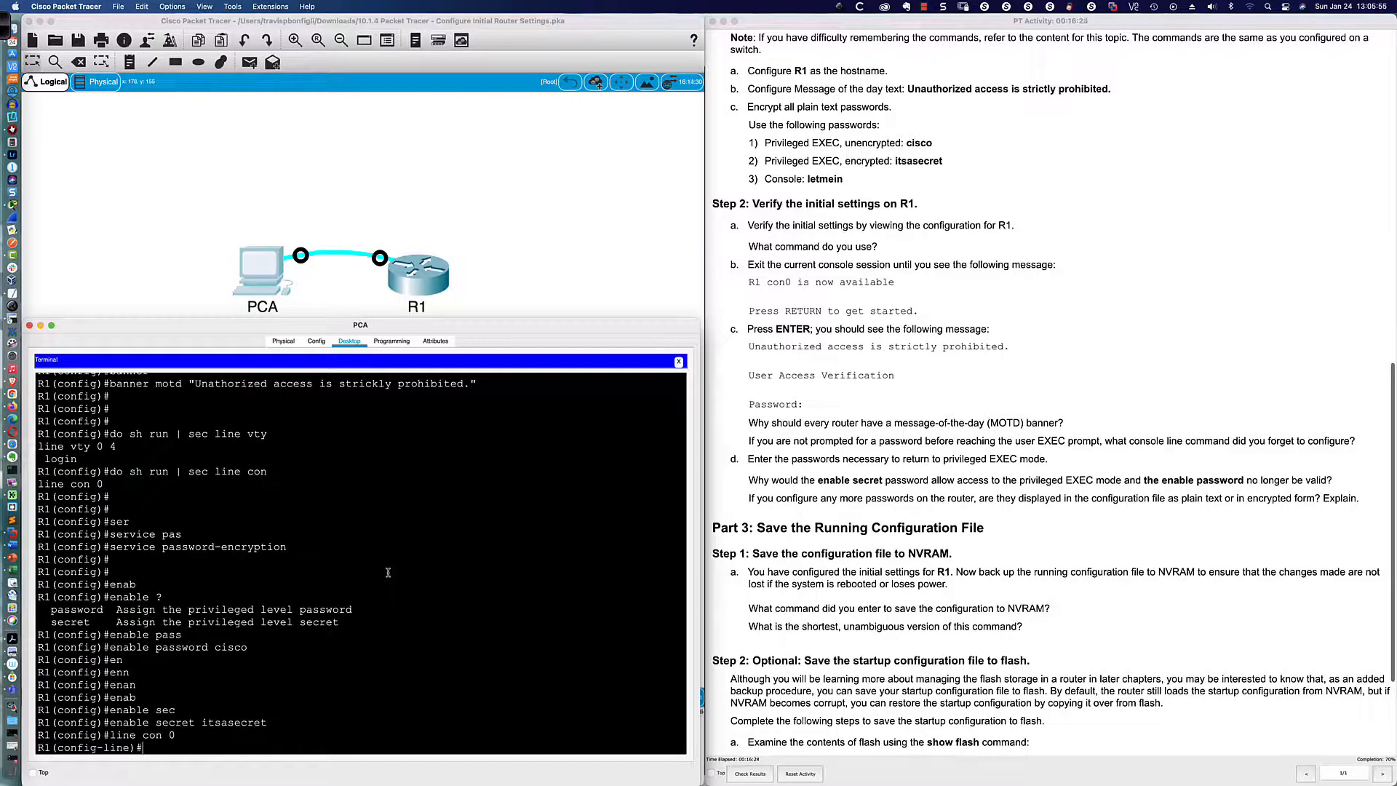
text(pas)
key(Return)
text(password)
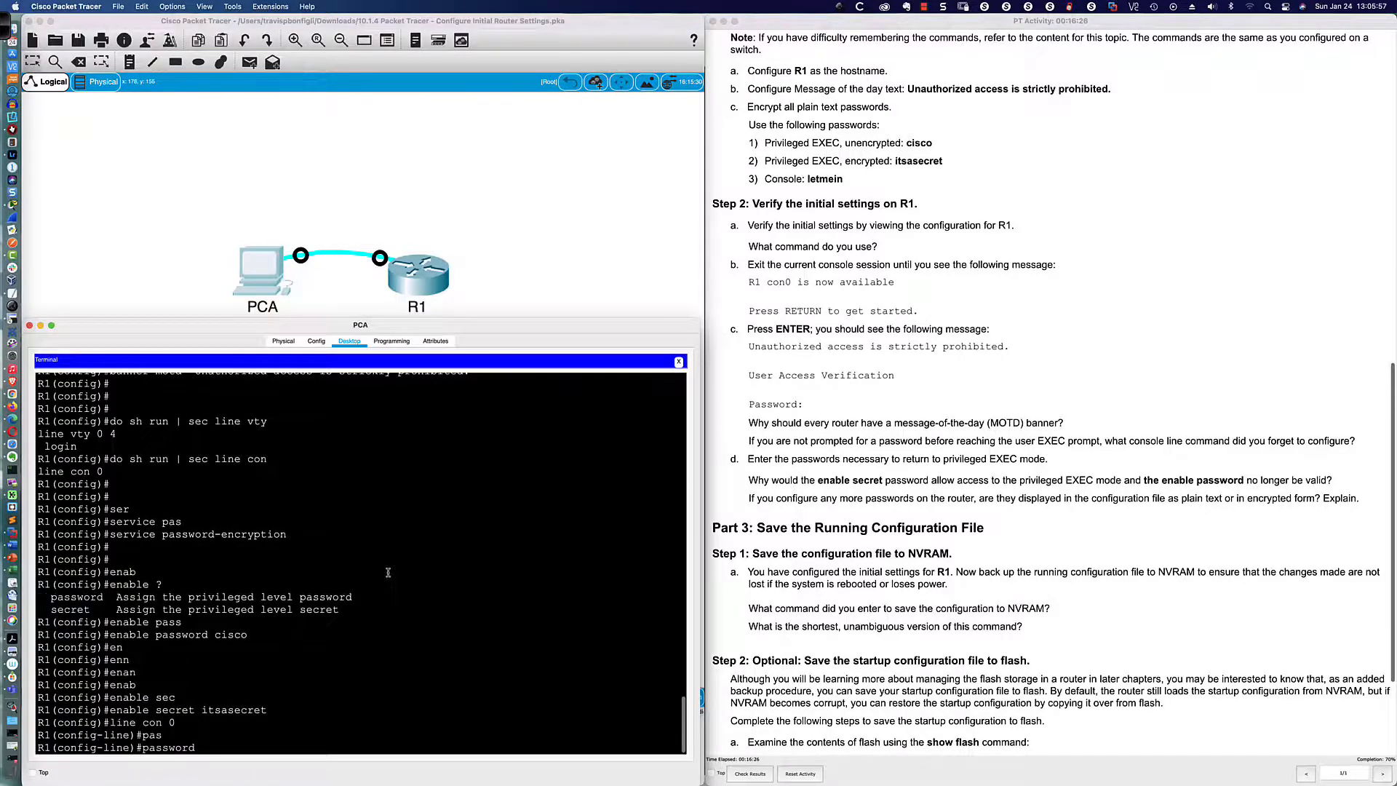
text( letmein)
key(Return)
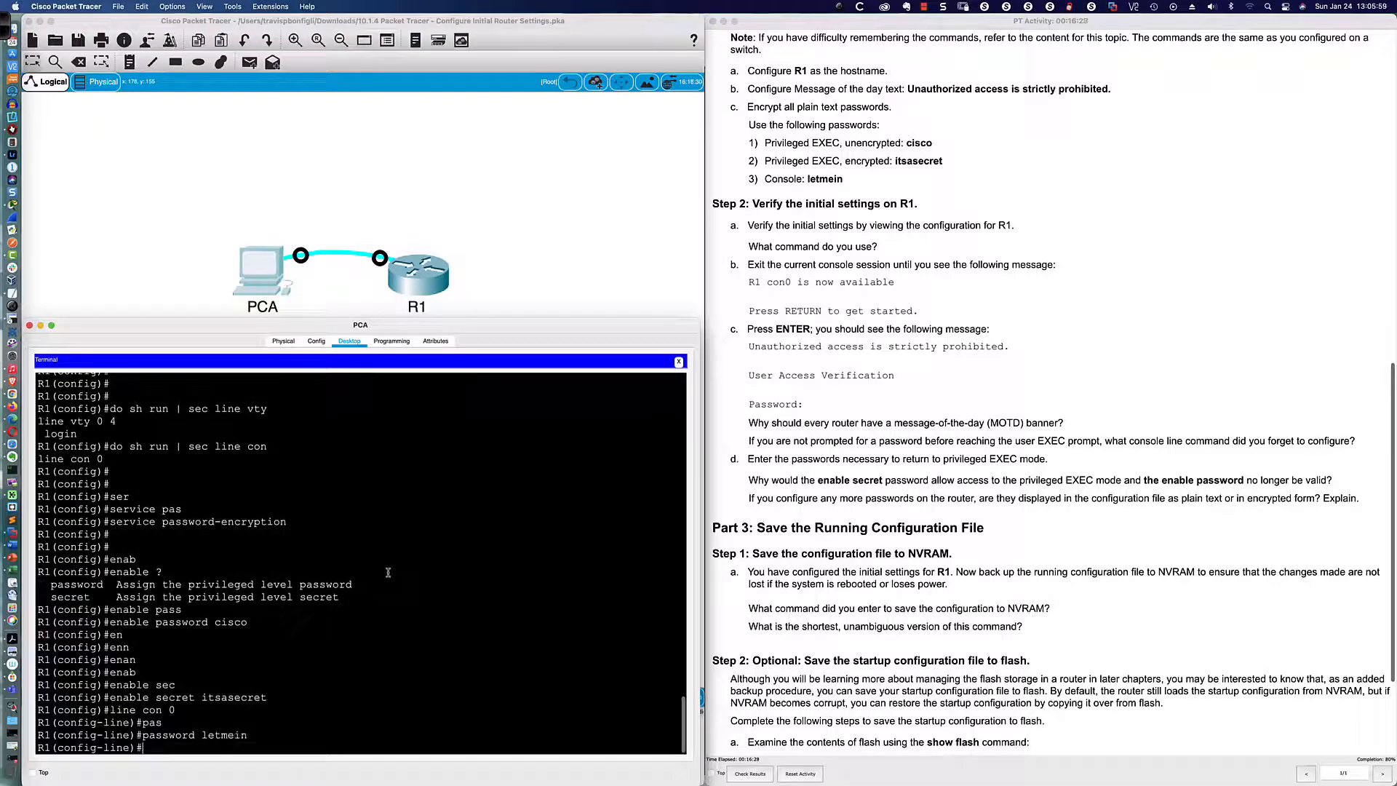
text(login)
key(Return)
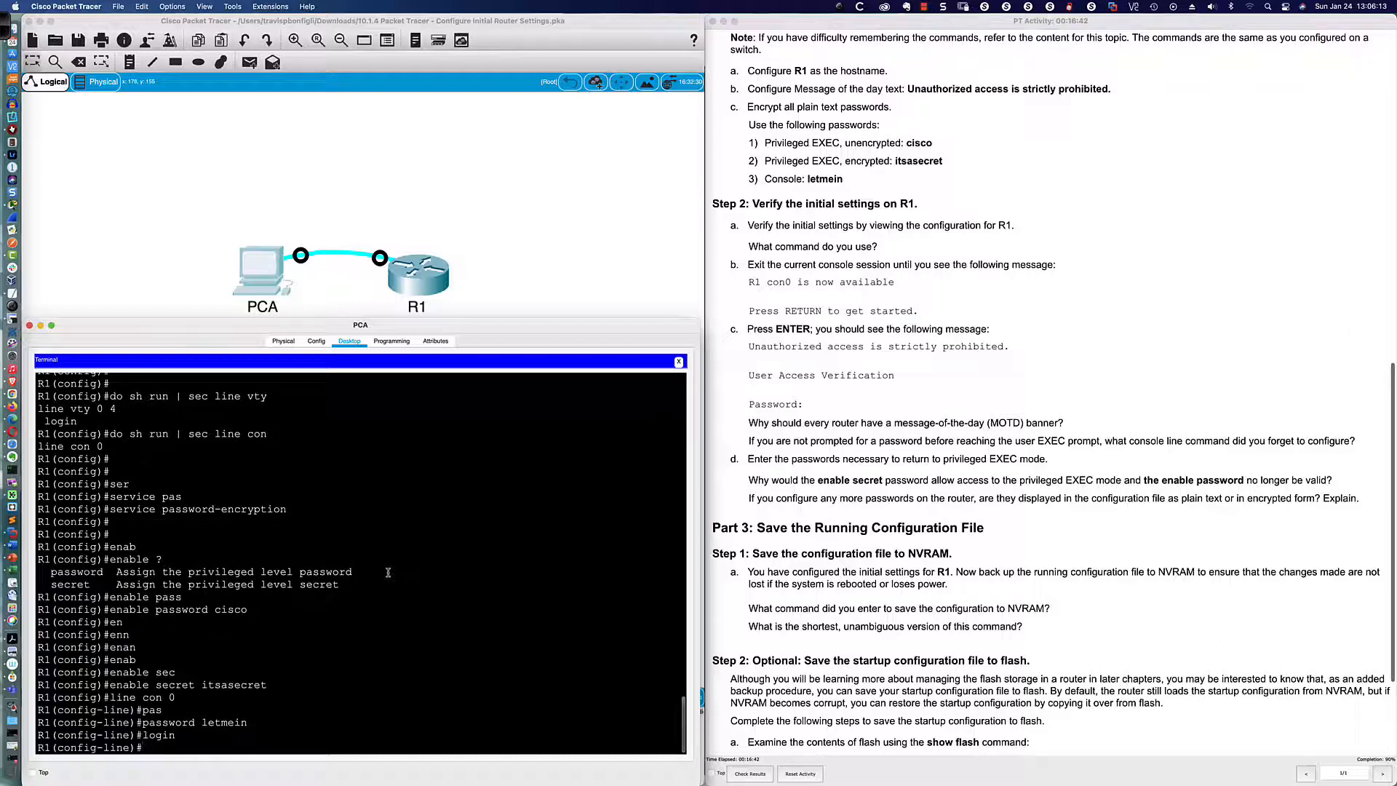
Step: Turn on logging synchronous for the console line
text(logg)
key(Tab)
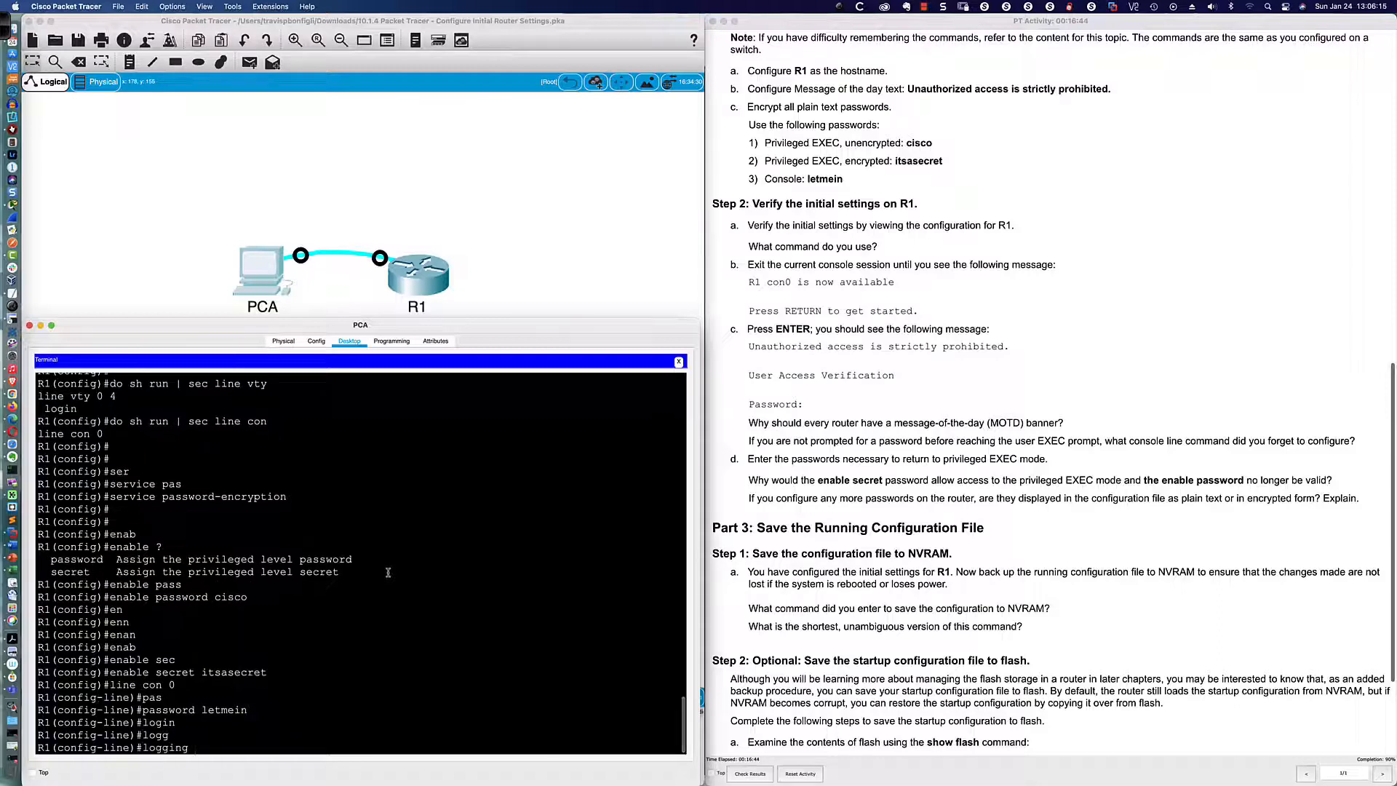
text(sy)
key(Tab)
key(Return)
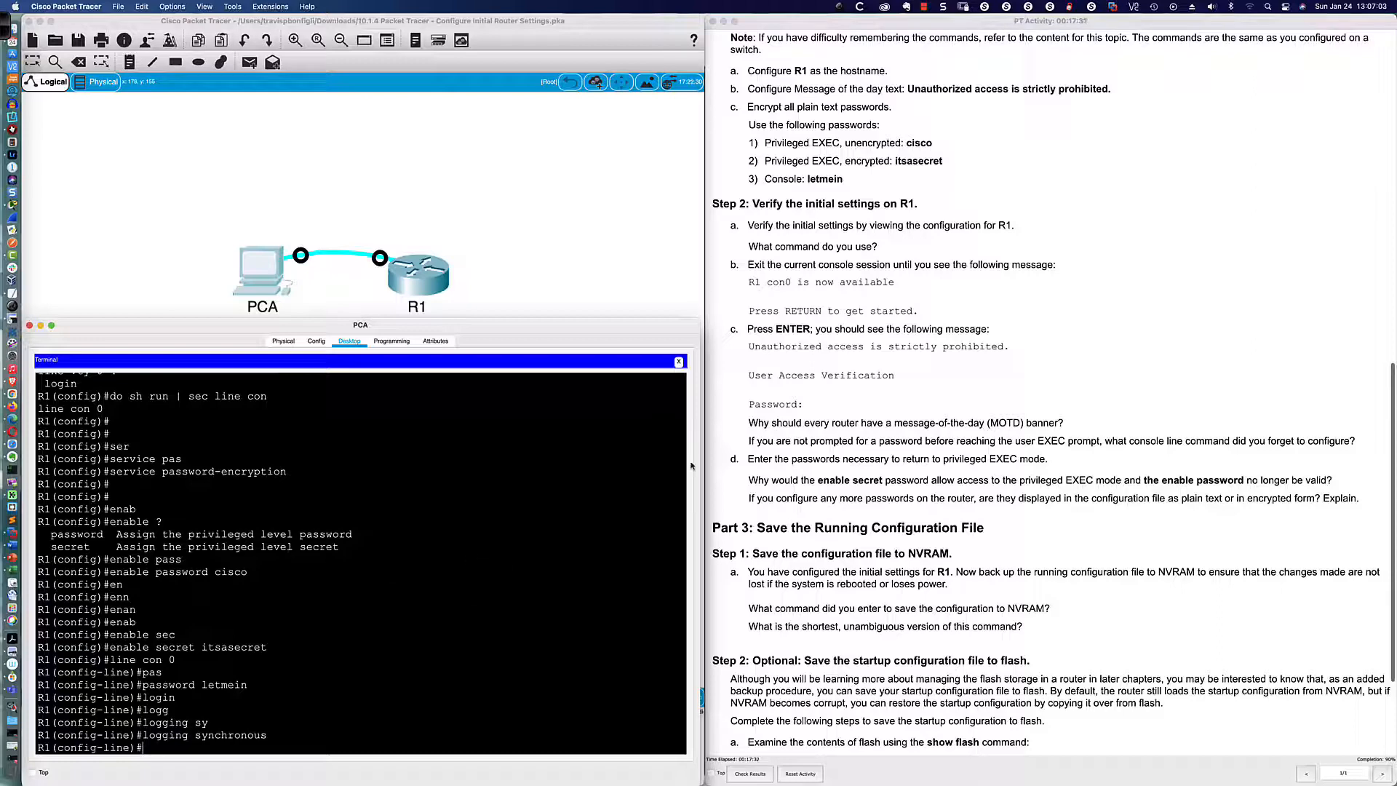
scroll(825, 413, down, 5)
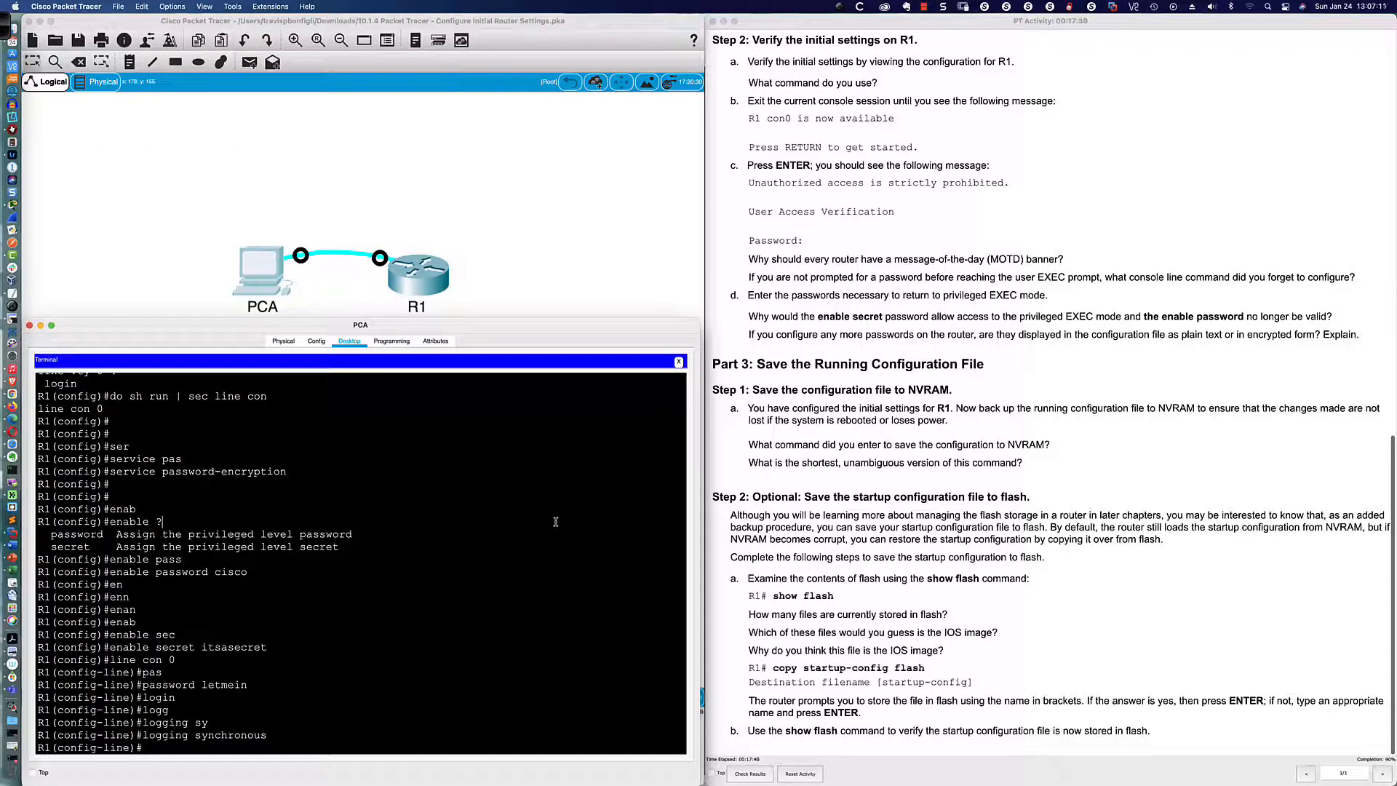
Step: Leave configuration mode and display R1's running configuration with sh run
text(end)
key(Return)
key(Return)
key(Return)
key(Return)
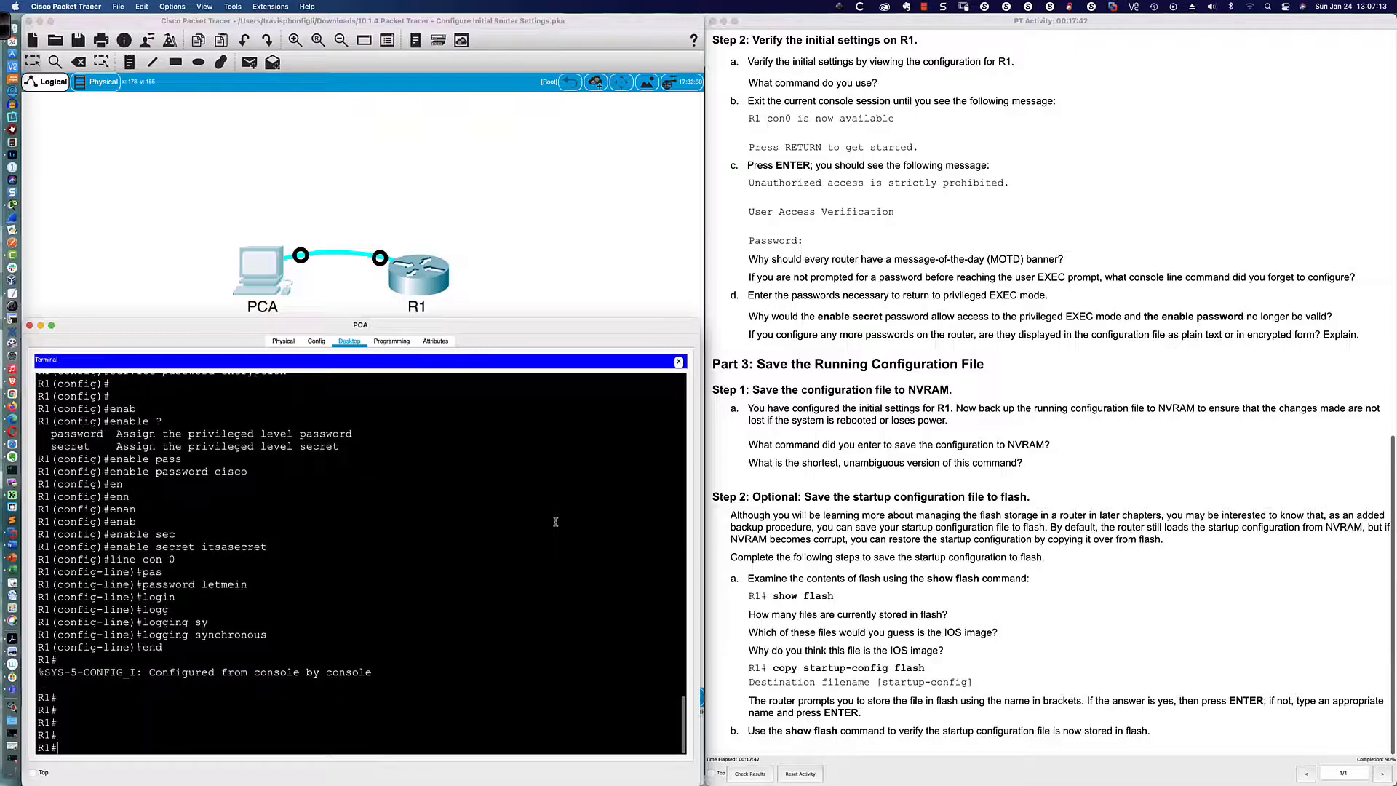
text(sh run)
key(Return)
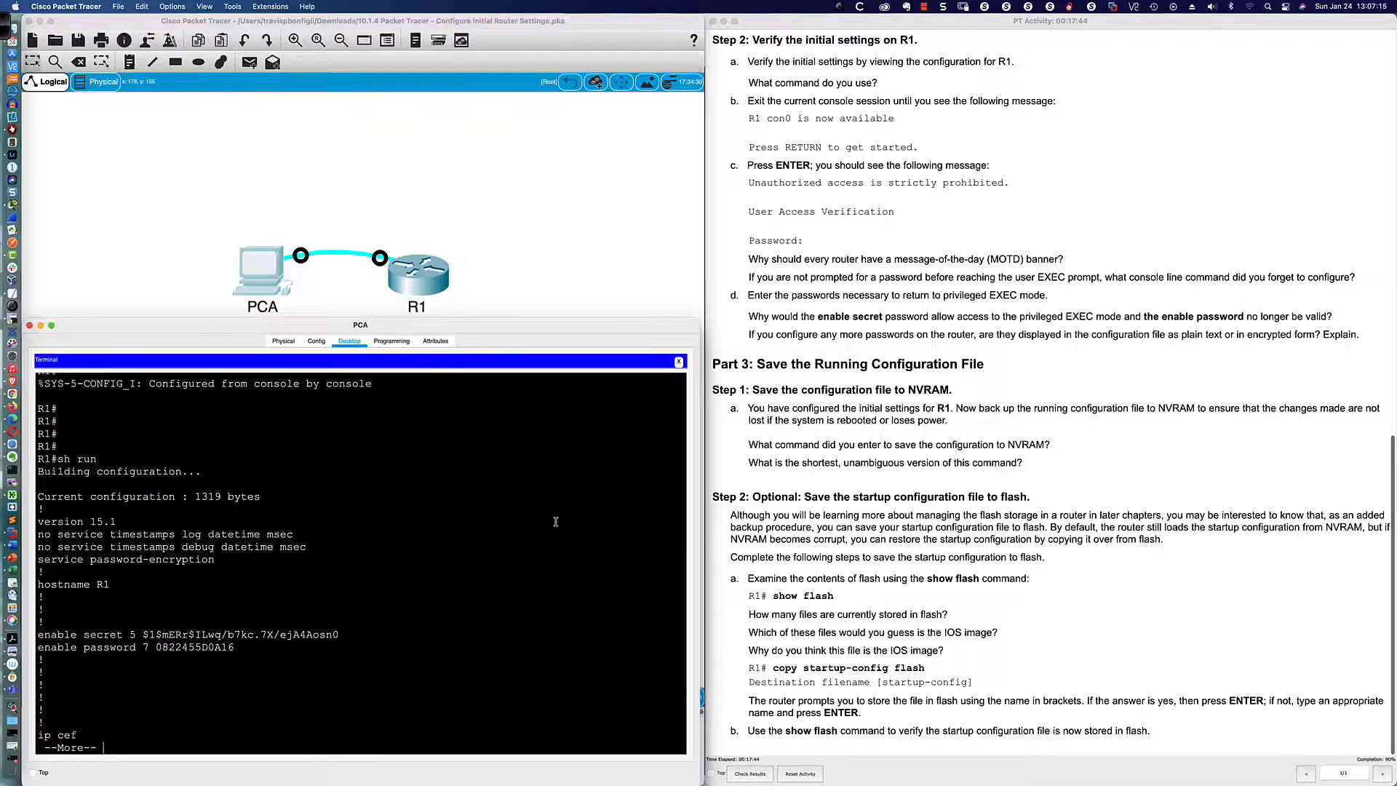
Step: Page through the running configuration to its end, checking the banner and console settings
key(Return)
key(Return)
key(Return)
key(Return)
key(Return)
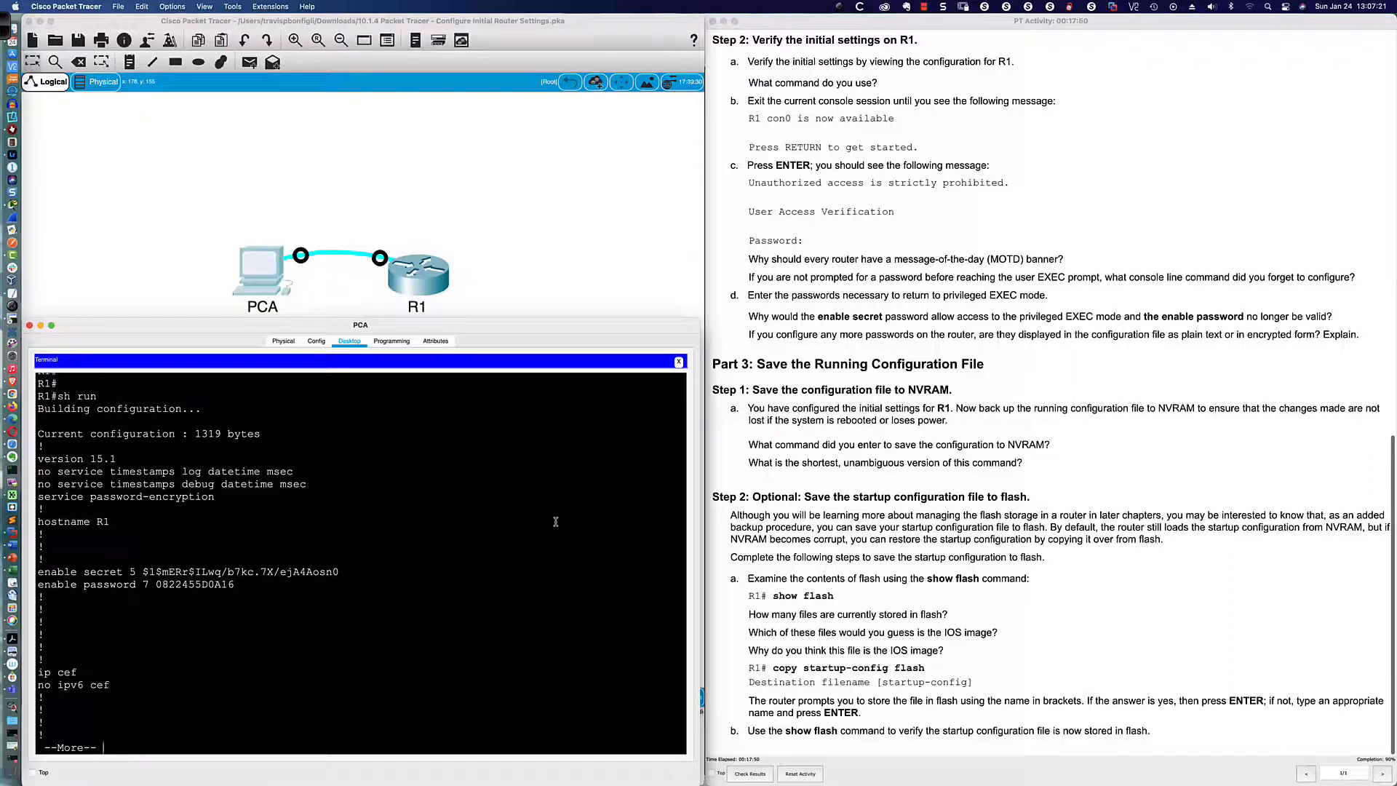
key(Return)
key(Return)
key(Return)
key(Return)
key(Return)
key(Return)
key(Return)
key(Return)
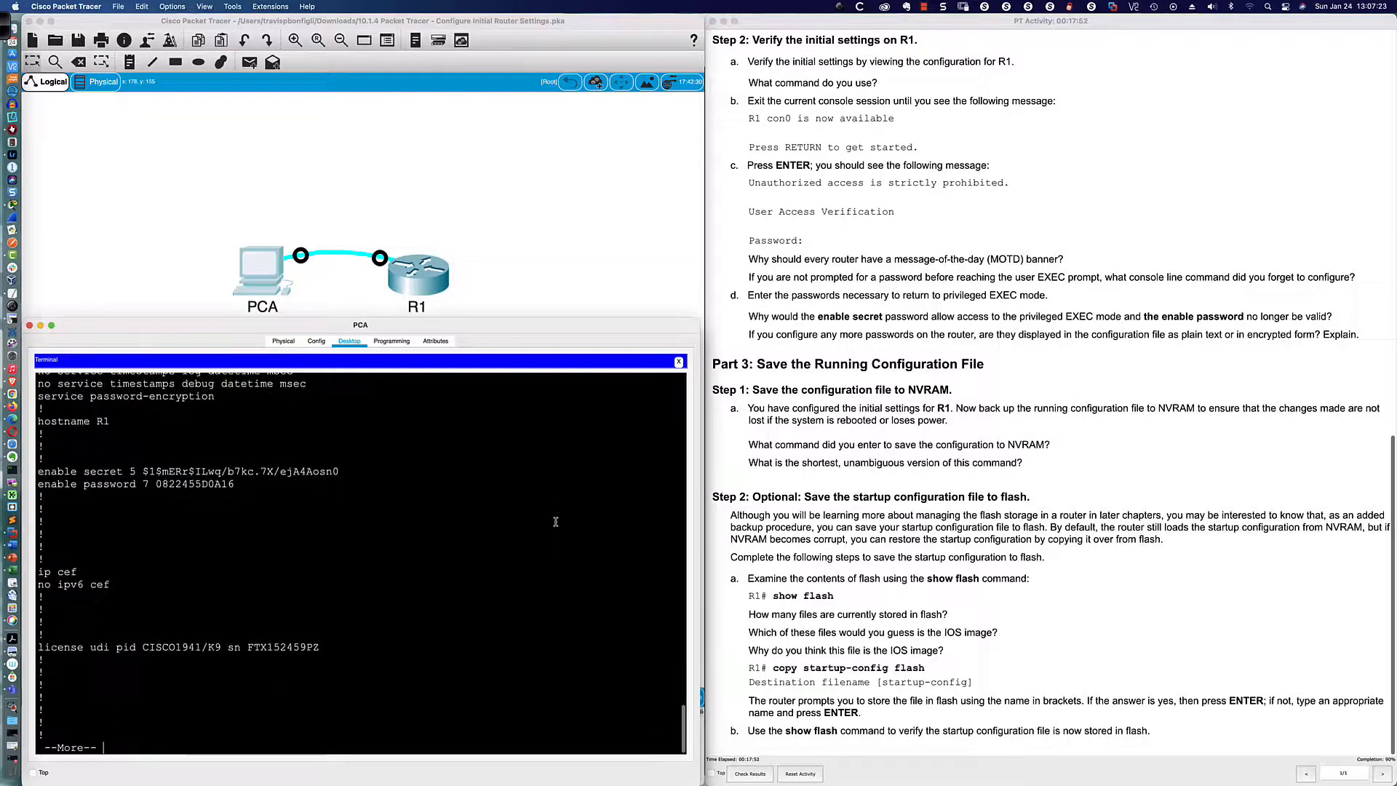
key(Return)
key(Return)
key(Return)
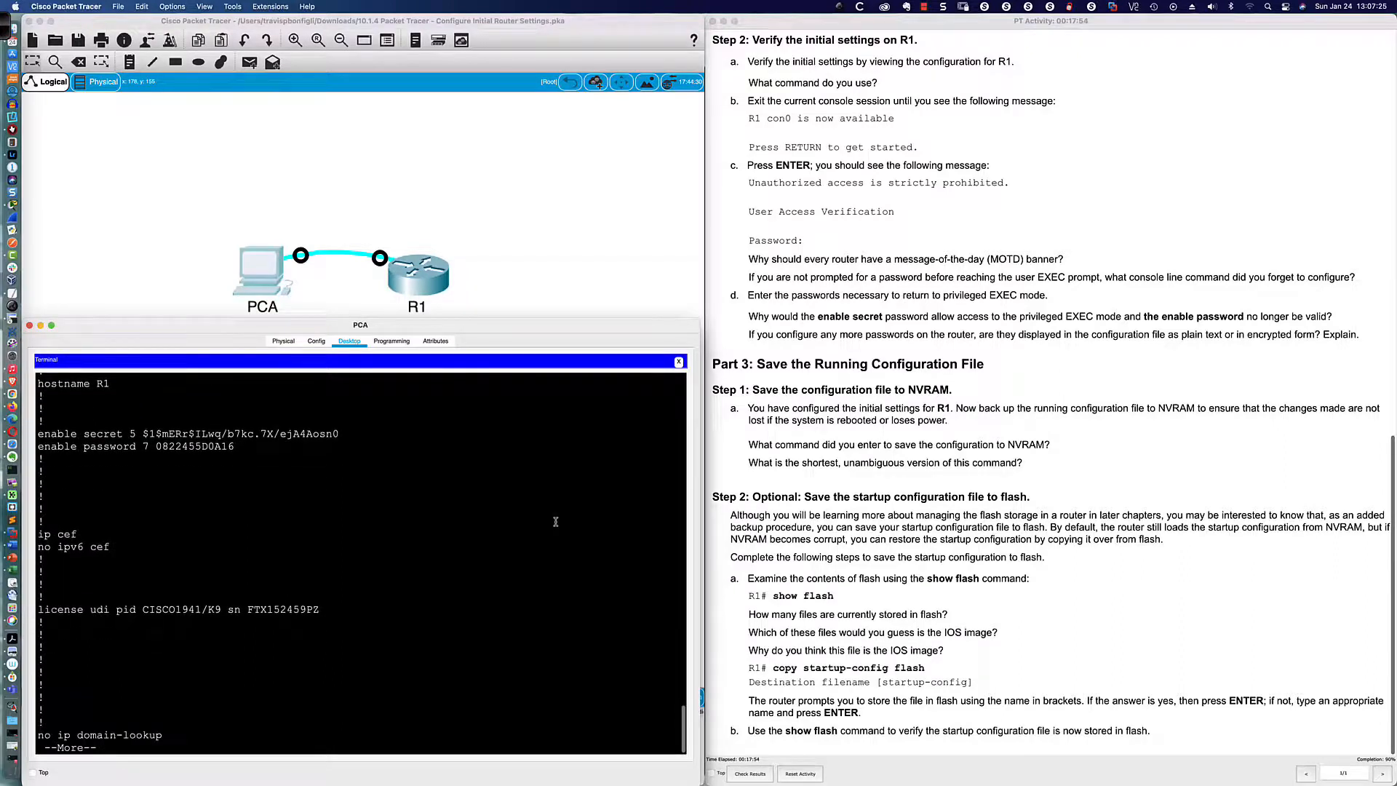
key(Return)
key(Return)
key(Return)
key(Return)
key(Return)
key(Return)
key(Return)
key(Return)
key(Return)
key(Return)
key(Return)
key(Return)
key(Return)
key(Return)
key(Return)
key(Return)
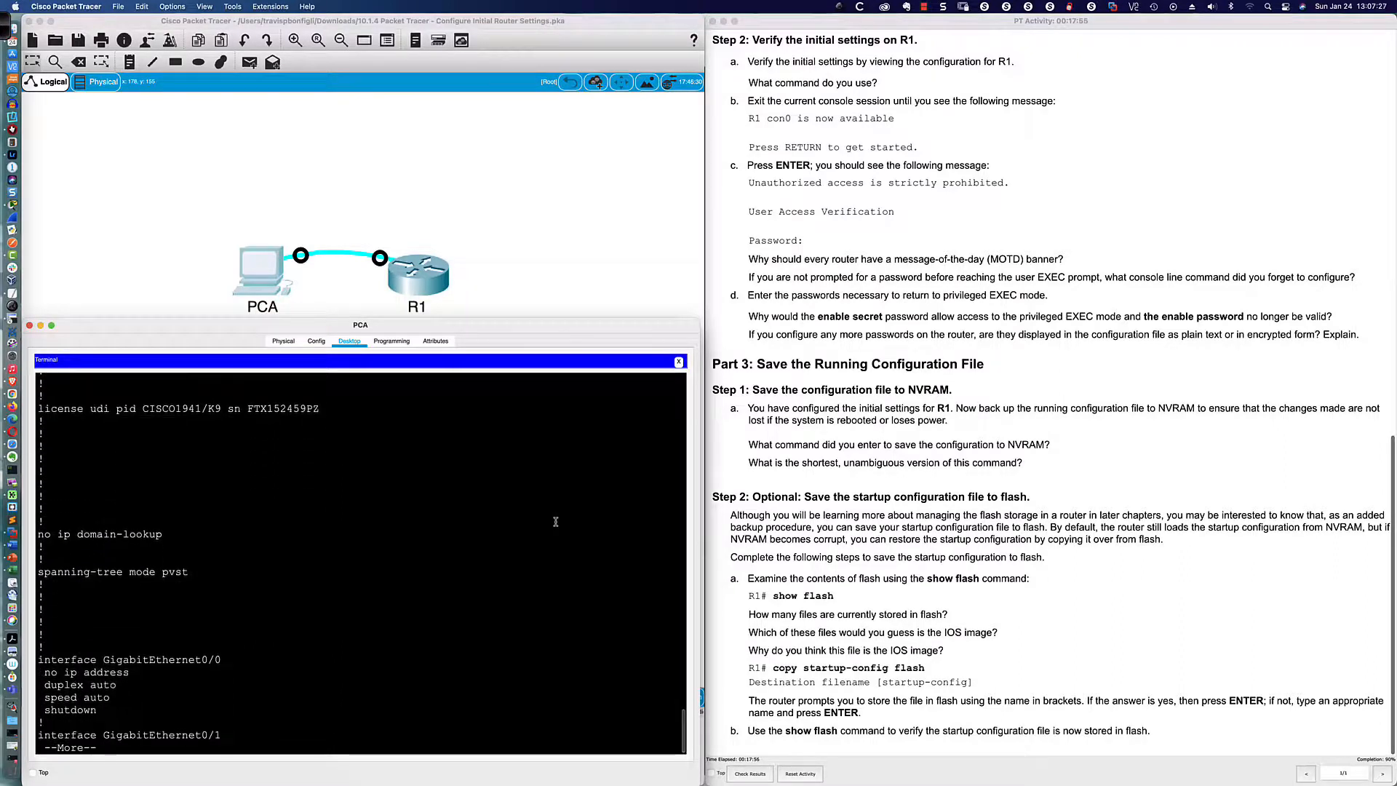
key(Return)
key(Return)
key(Return)
key(Return)
key(Return)
key(Return)
key(Return)
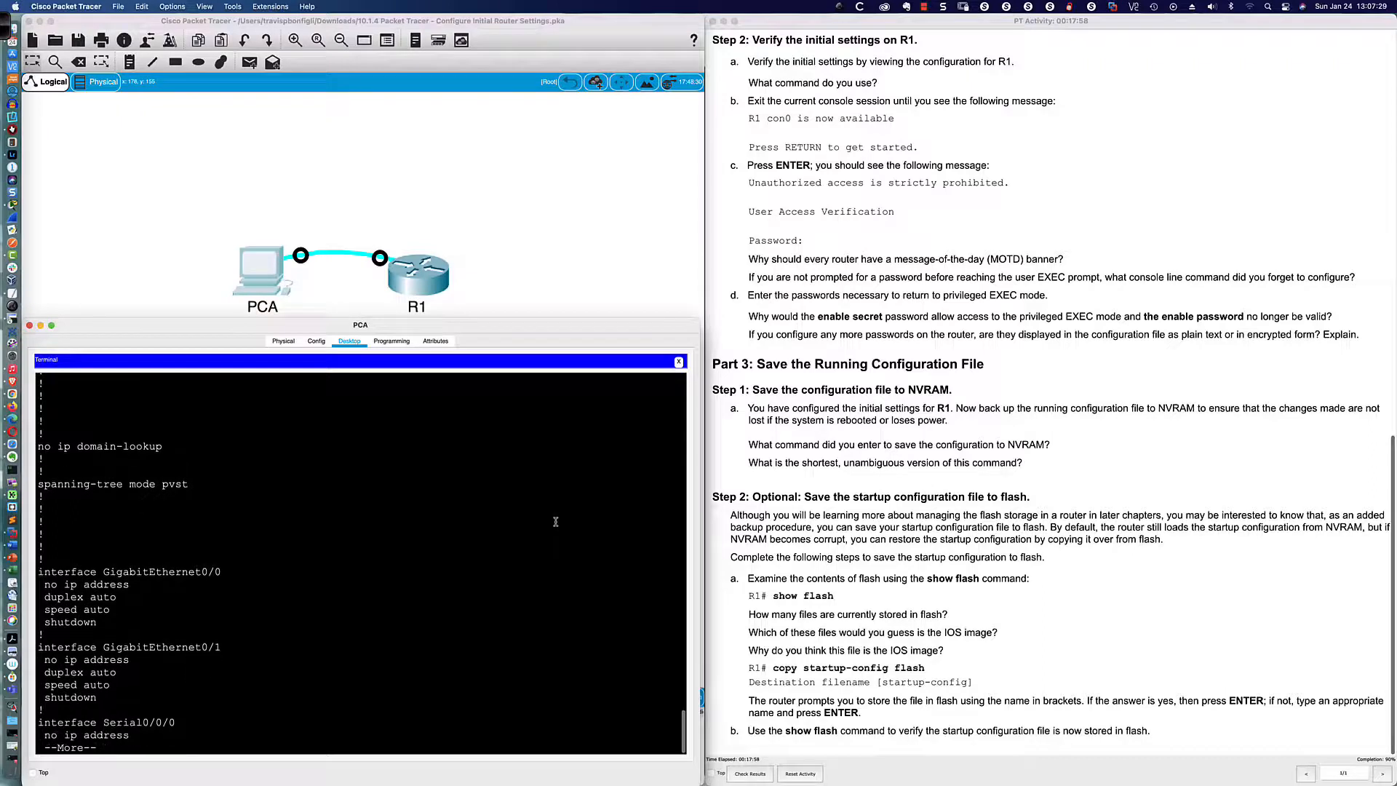
key(Return)
key(Return)
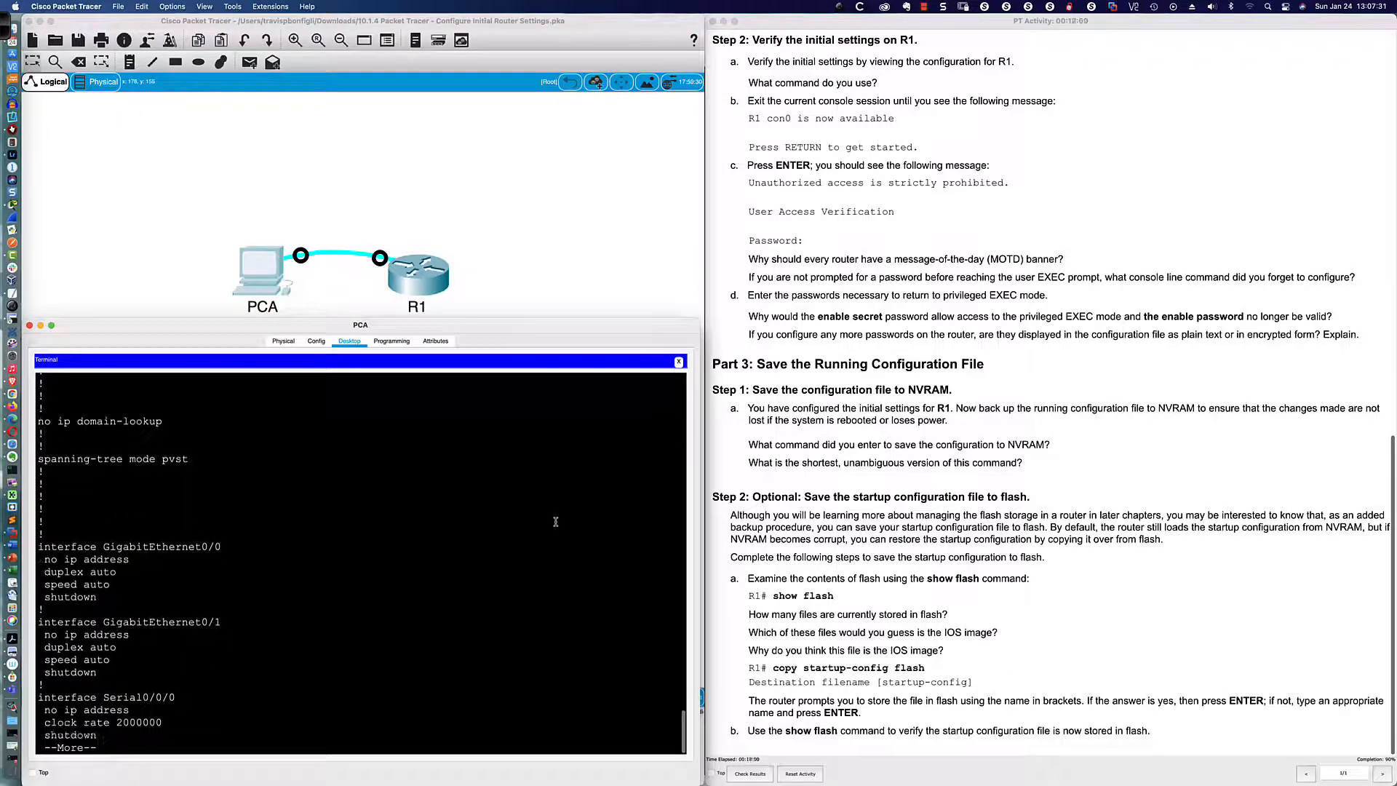
key(Return)
key(Return)
key(Return)
key(Return)
key(Return)
key(Return)
key(Return)
key(Return)
key(Return)
key(Return)
key(Return)
key(Return)
key(Return)
key(Return)
key(Return)
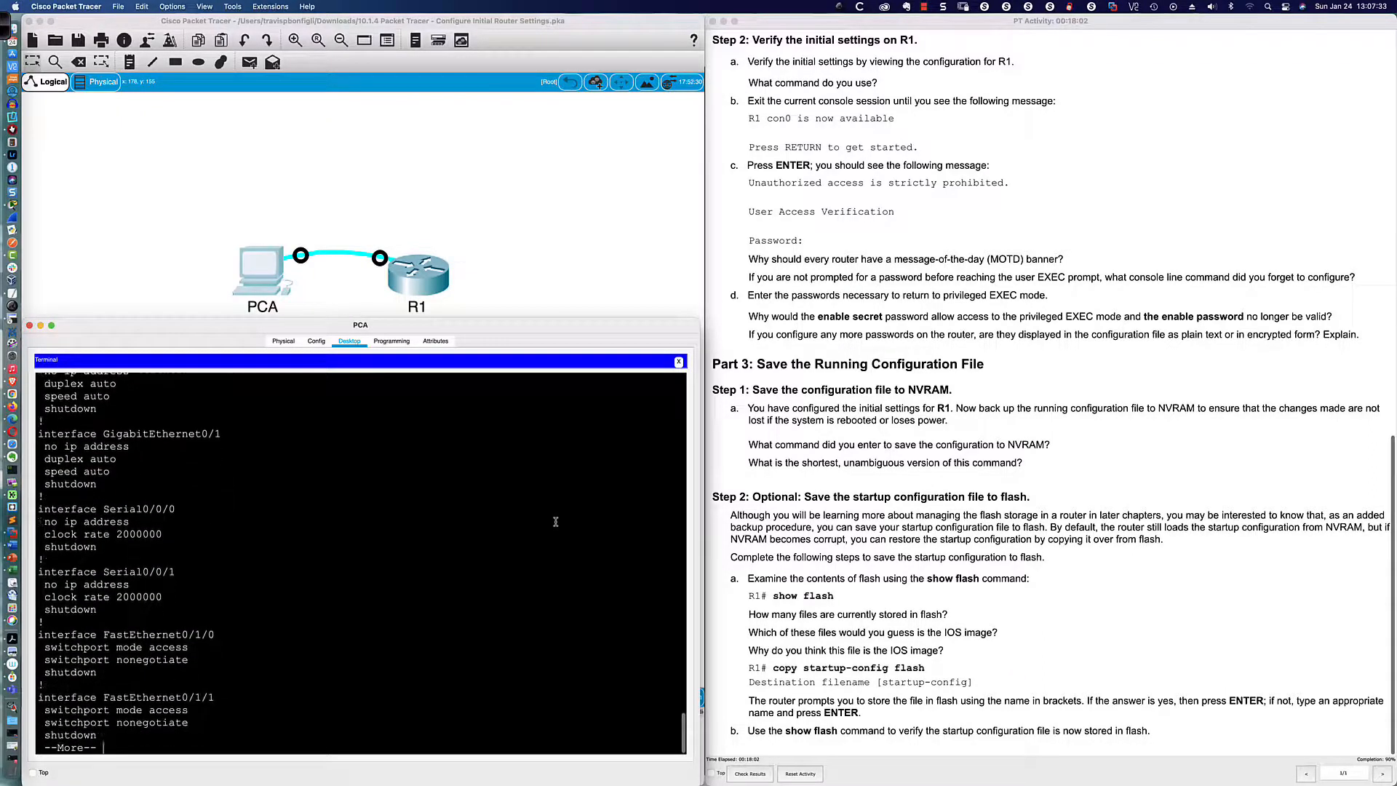
key(Return)
key(Return)
key(Return)
key(Return)
key(Return)
key(Return)
key(Return)
key(Return)
key(Return)
key(Return)
key(Return)
key(Return)
key(Return)
key(Return)
key(Return)
key(Return)
key(Return)
key(Return)
key(Return)
key(Return)
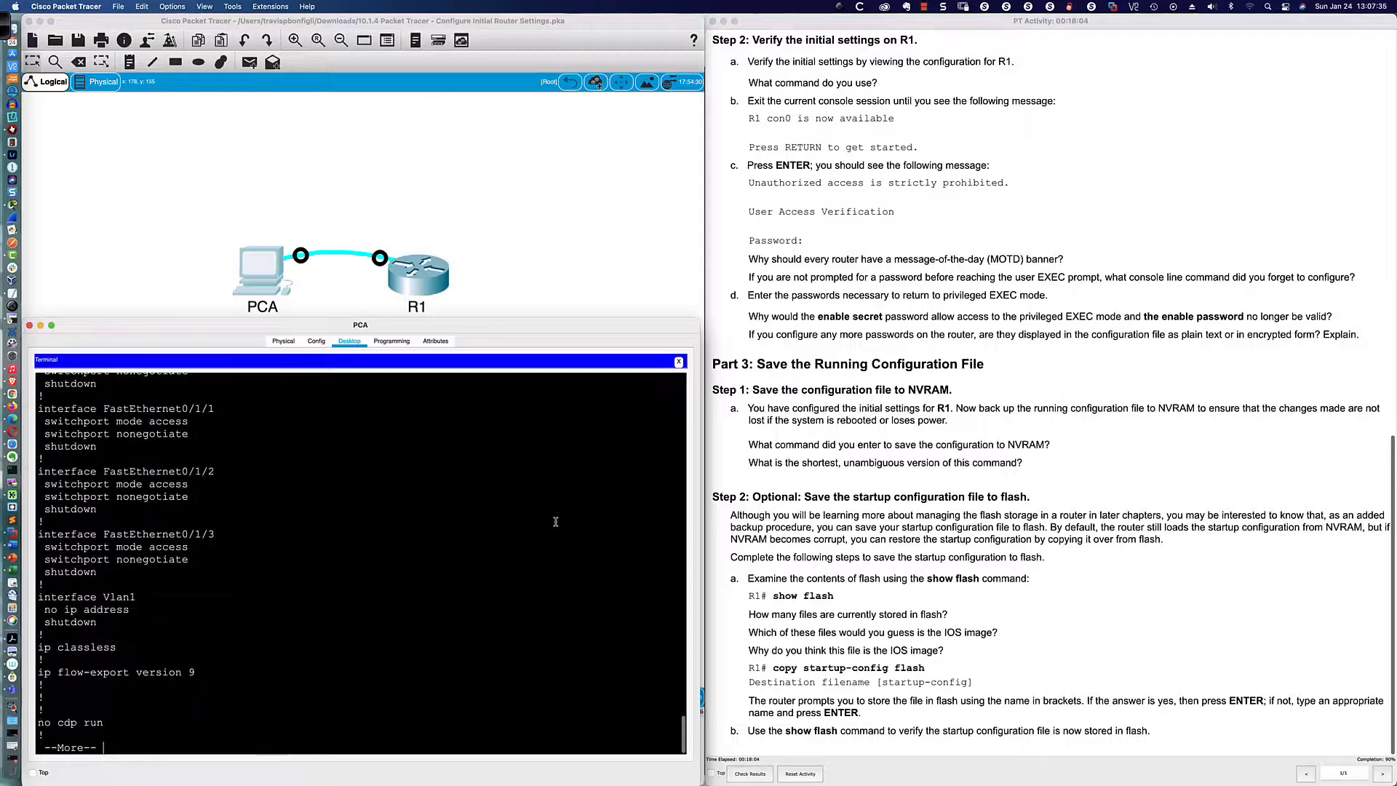
key(Return)
key(Return)
key(Return)
key(Return)
key(Return)
key(Return)
key(Return)
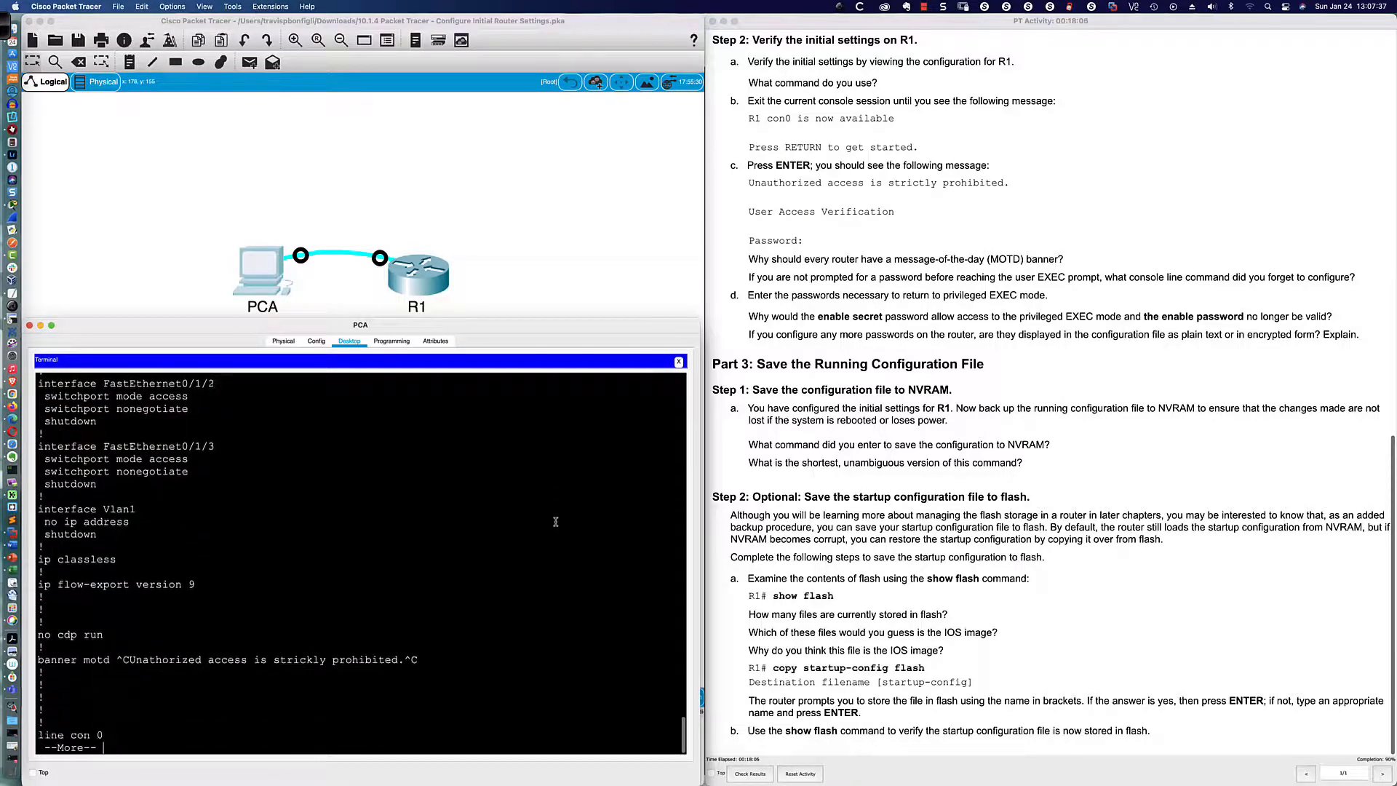
key(Return)
key(Return)
key(Return)
key(Return)
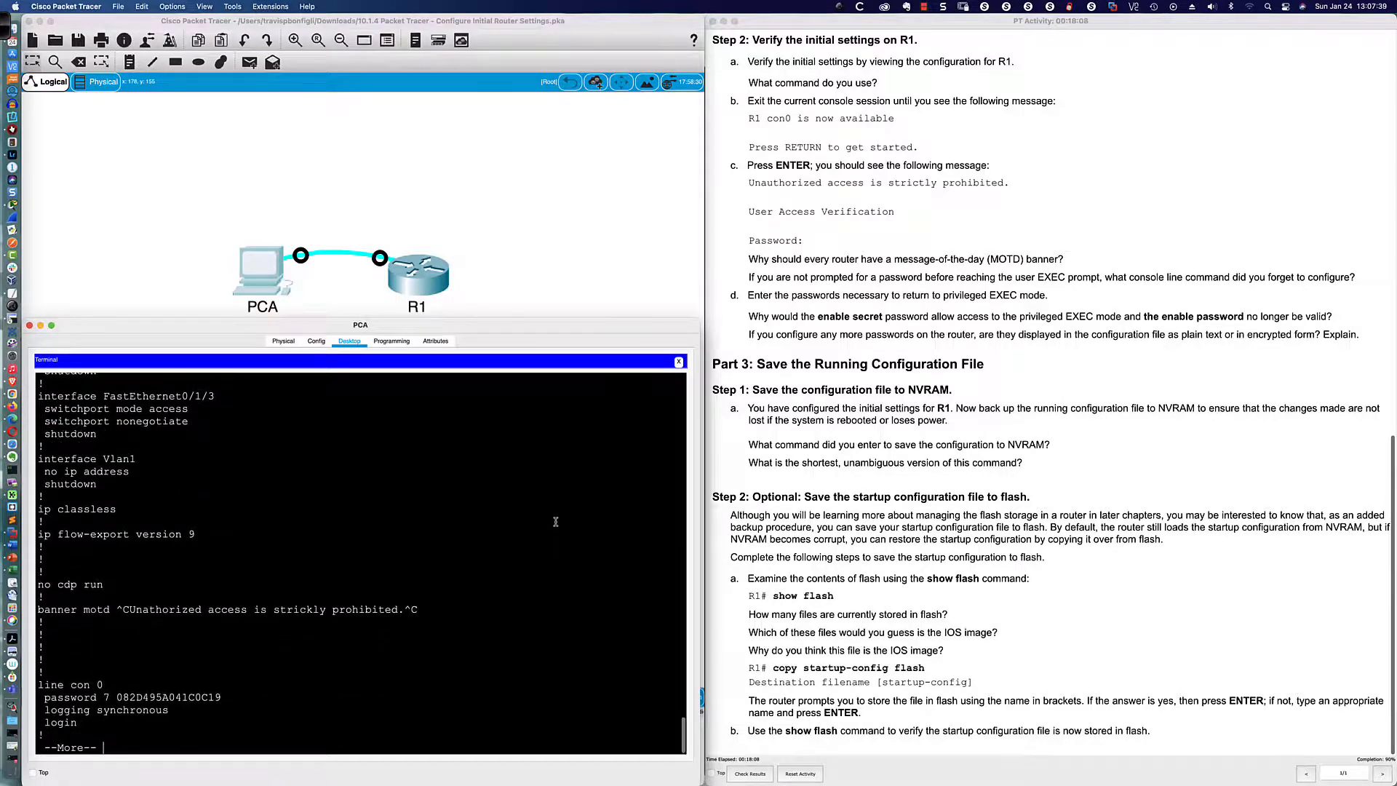
key(Return)
key(Return)
key(Return)
key(Return)
key(Return)
key(Return)
key(Return)
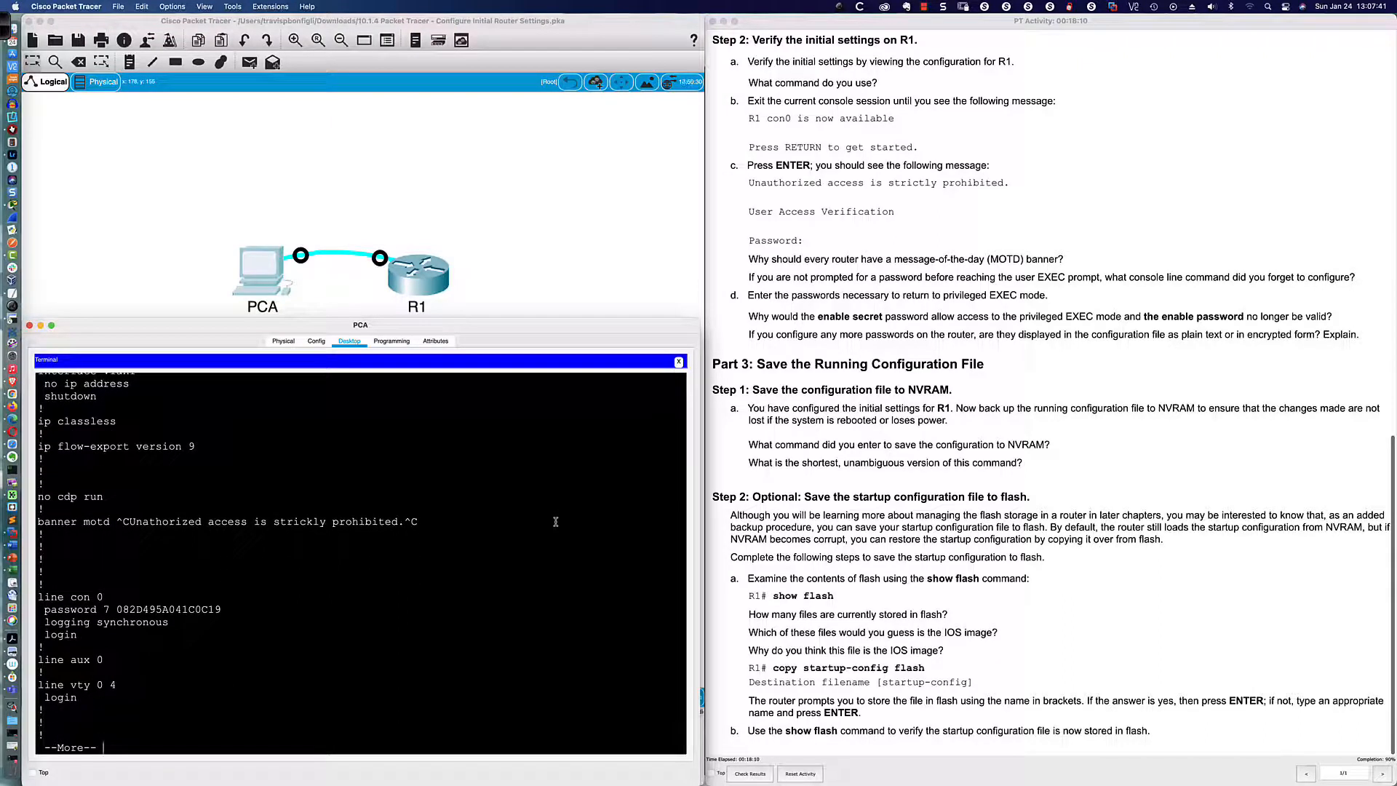
key(Return)
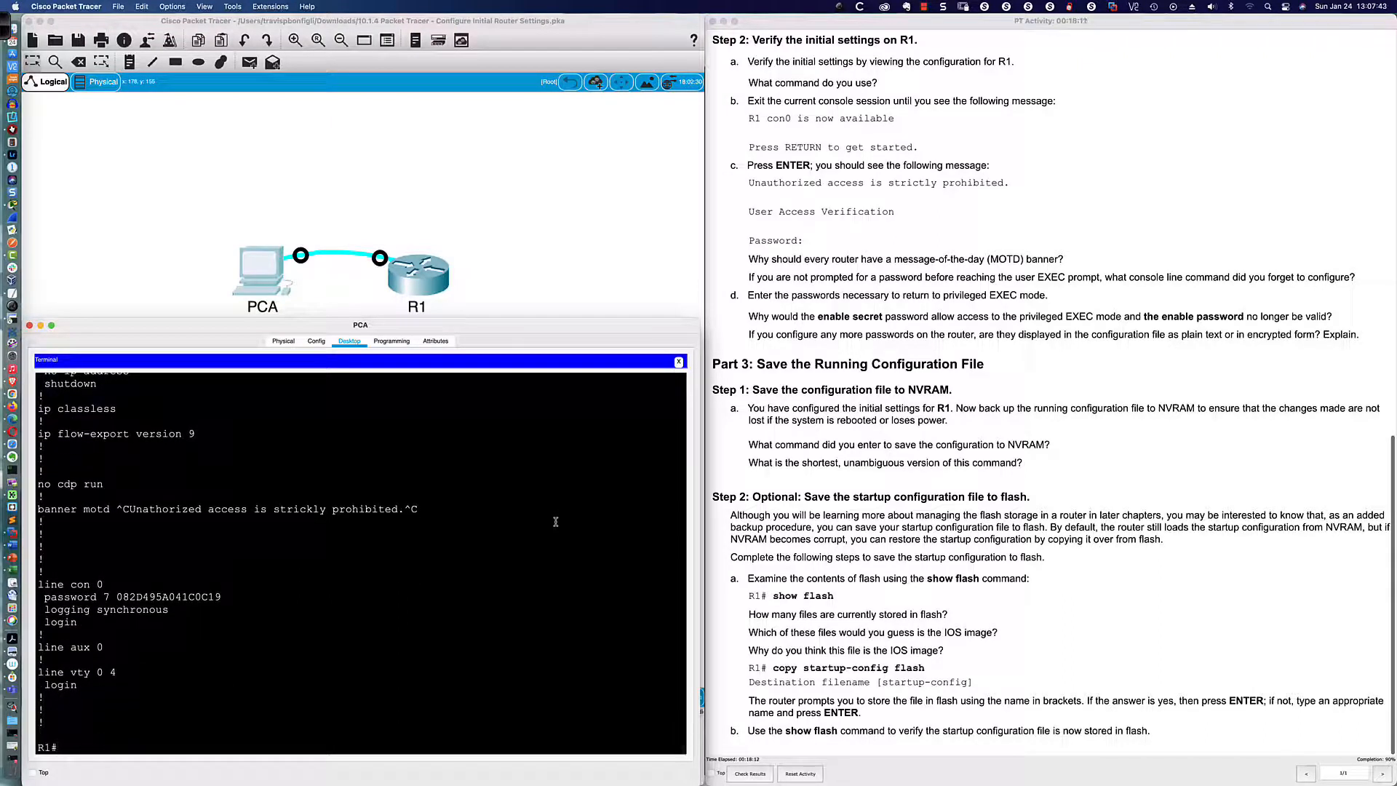
Step: Exit R1's console, start a new session, and log in with the console password to R1>
text(exit)
key(Return)
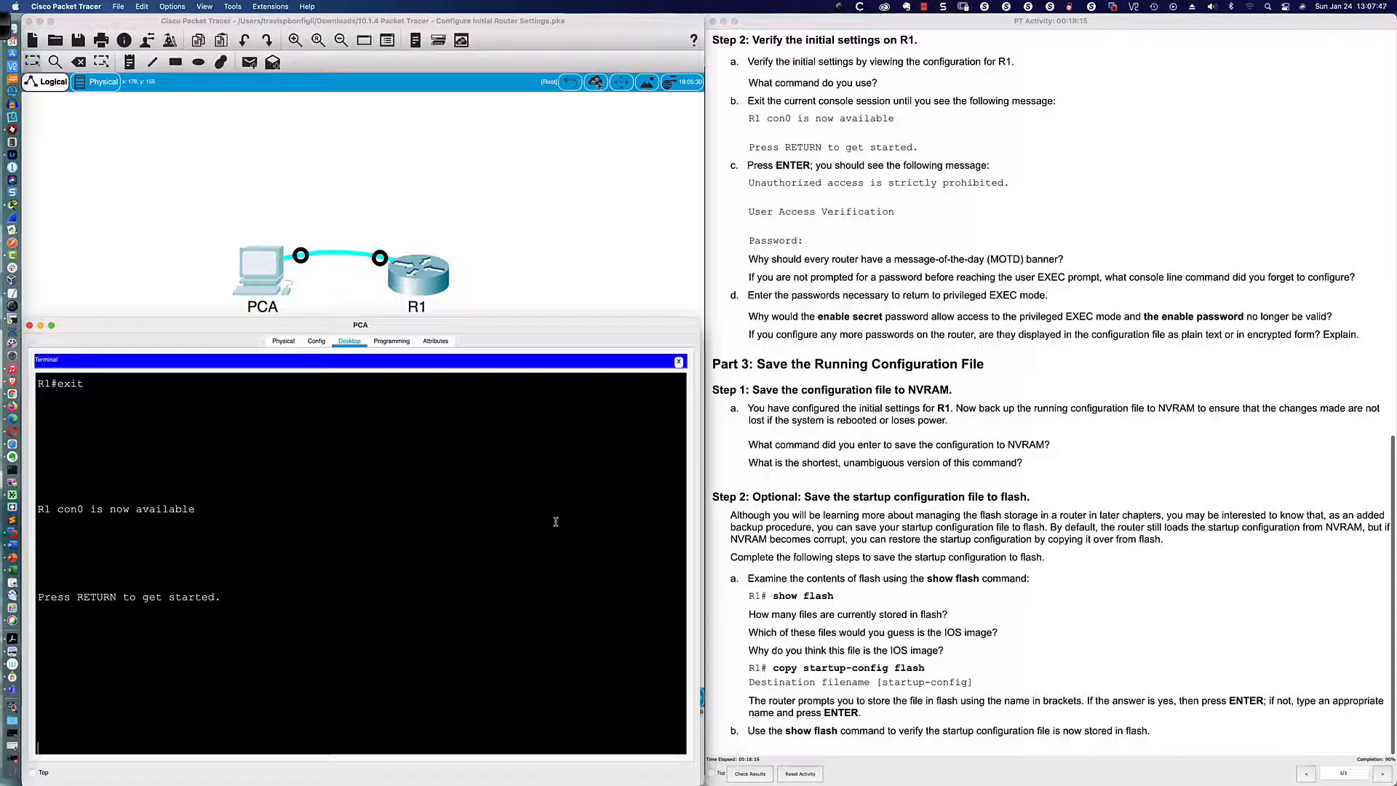
key(Return)
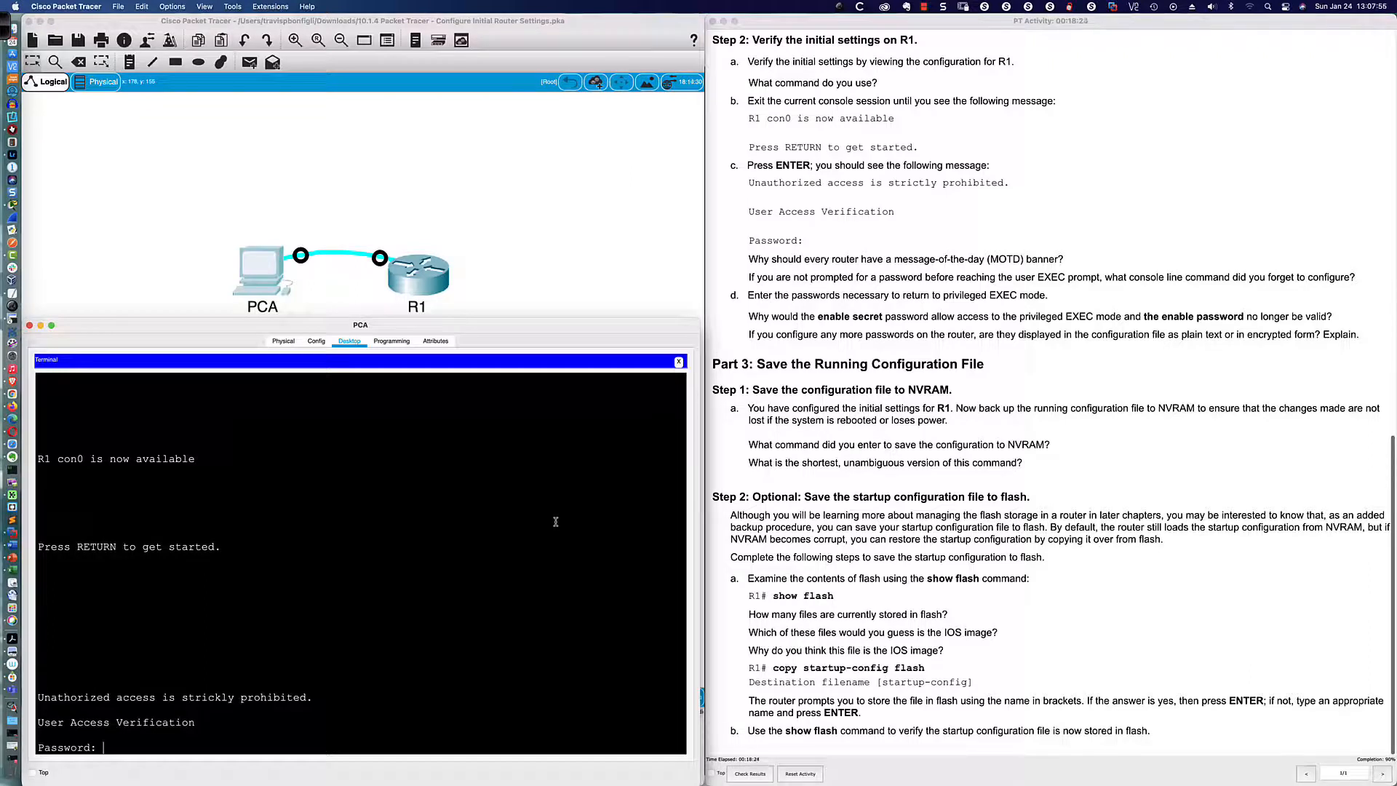
key(Return)
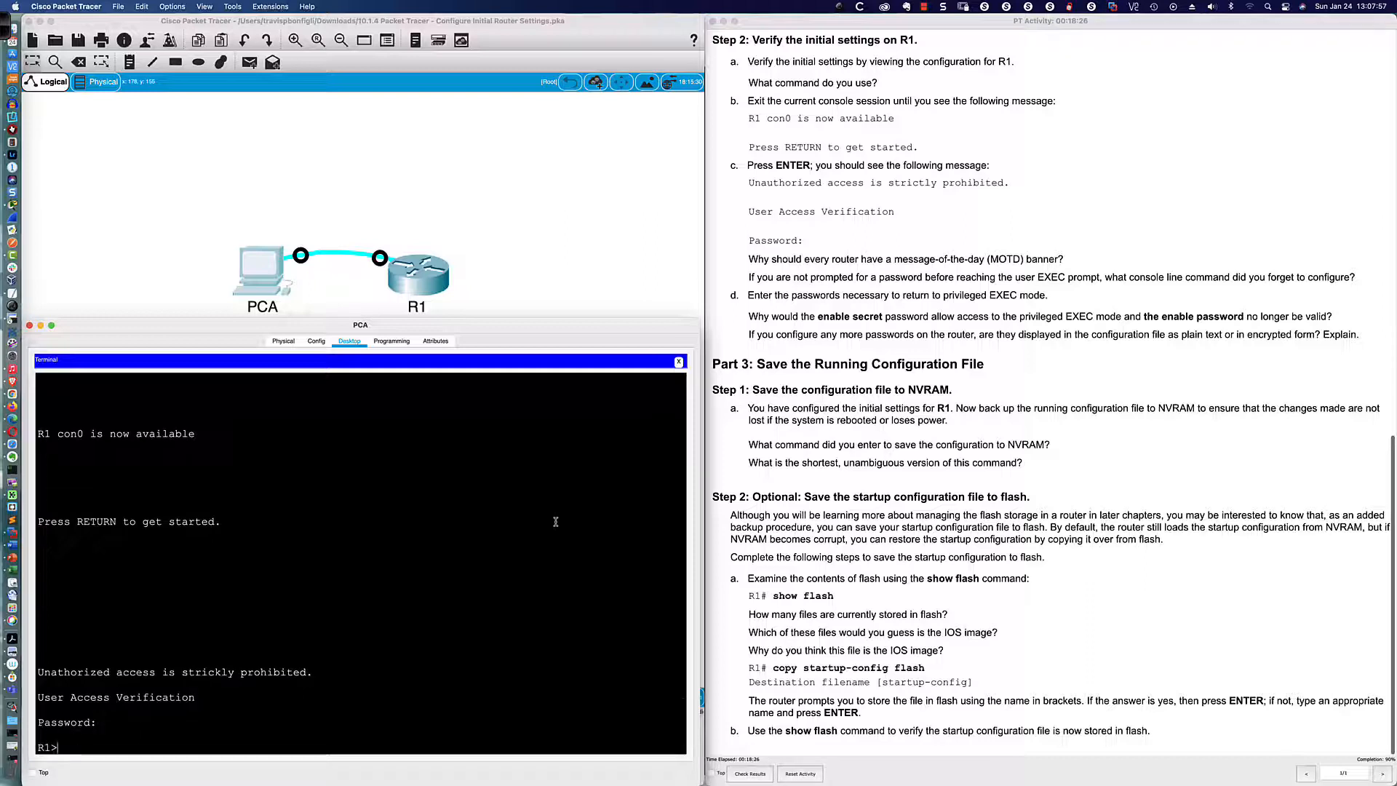
key(Return)
key(Return)
key(Return)
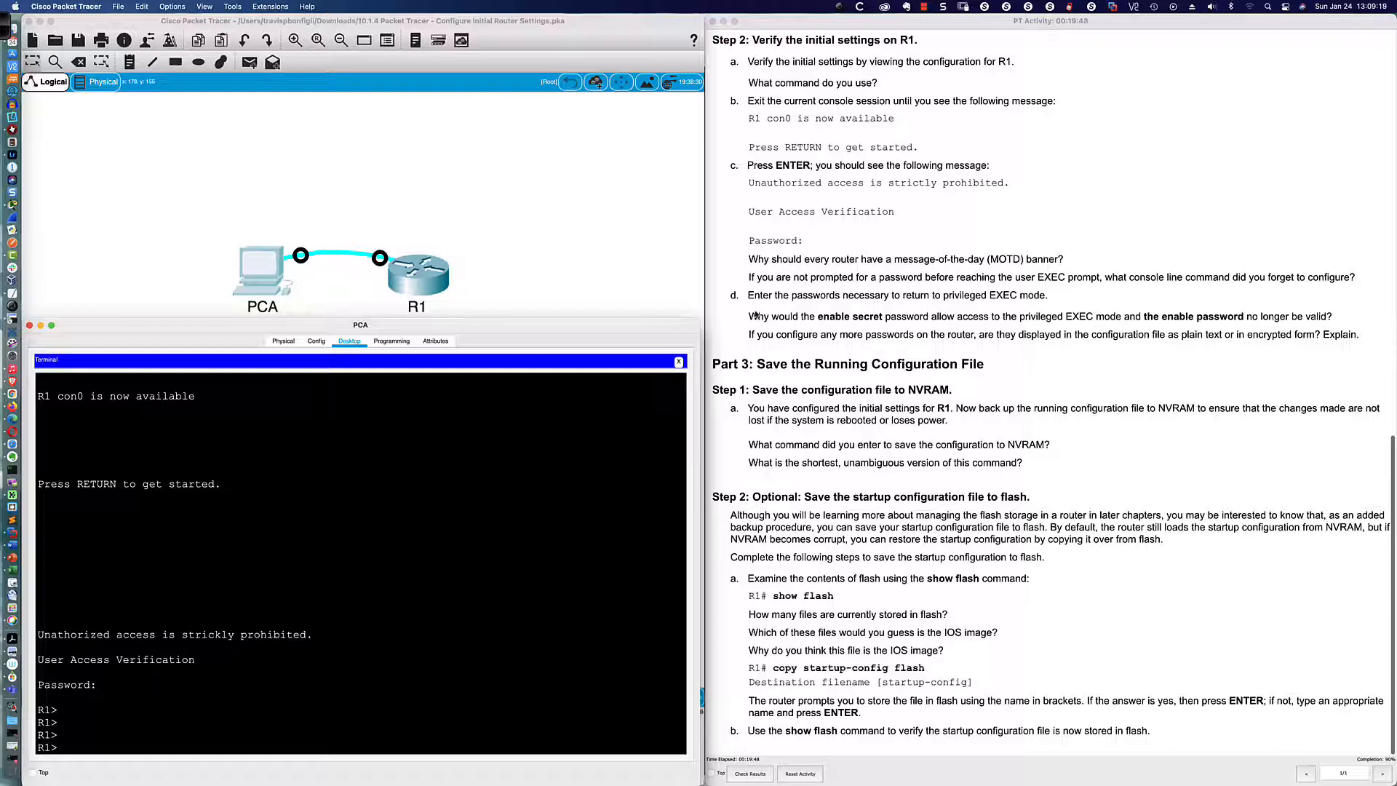
Step: Review the unauthorized-access banner line in the console output
scroll(756, 314, down, 1)
scroll(782, 297, down, 1)
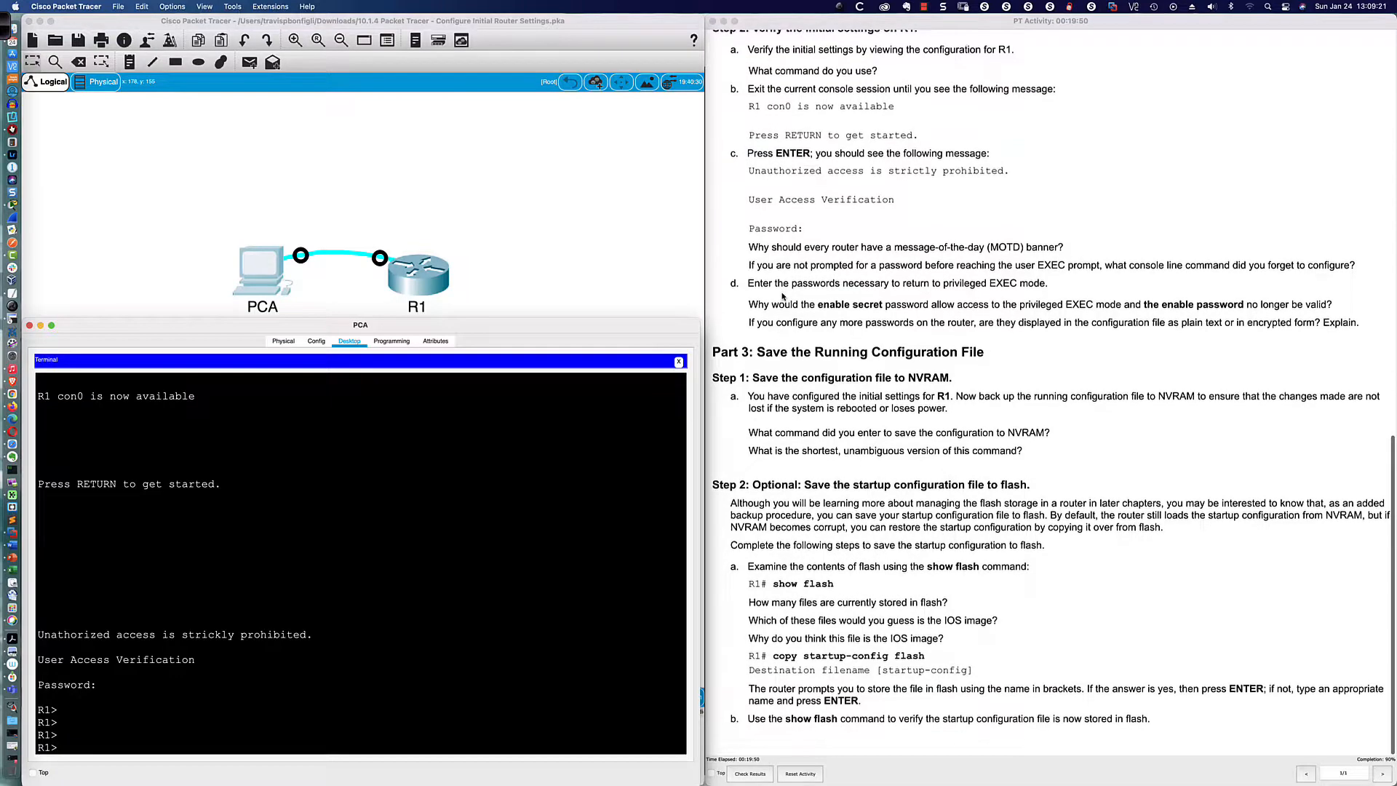
scroll(783, 296, up, 1)
scroll(783, 296, up, 1)
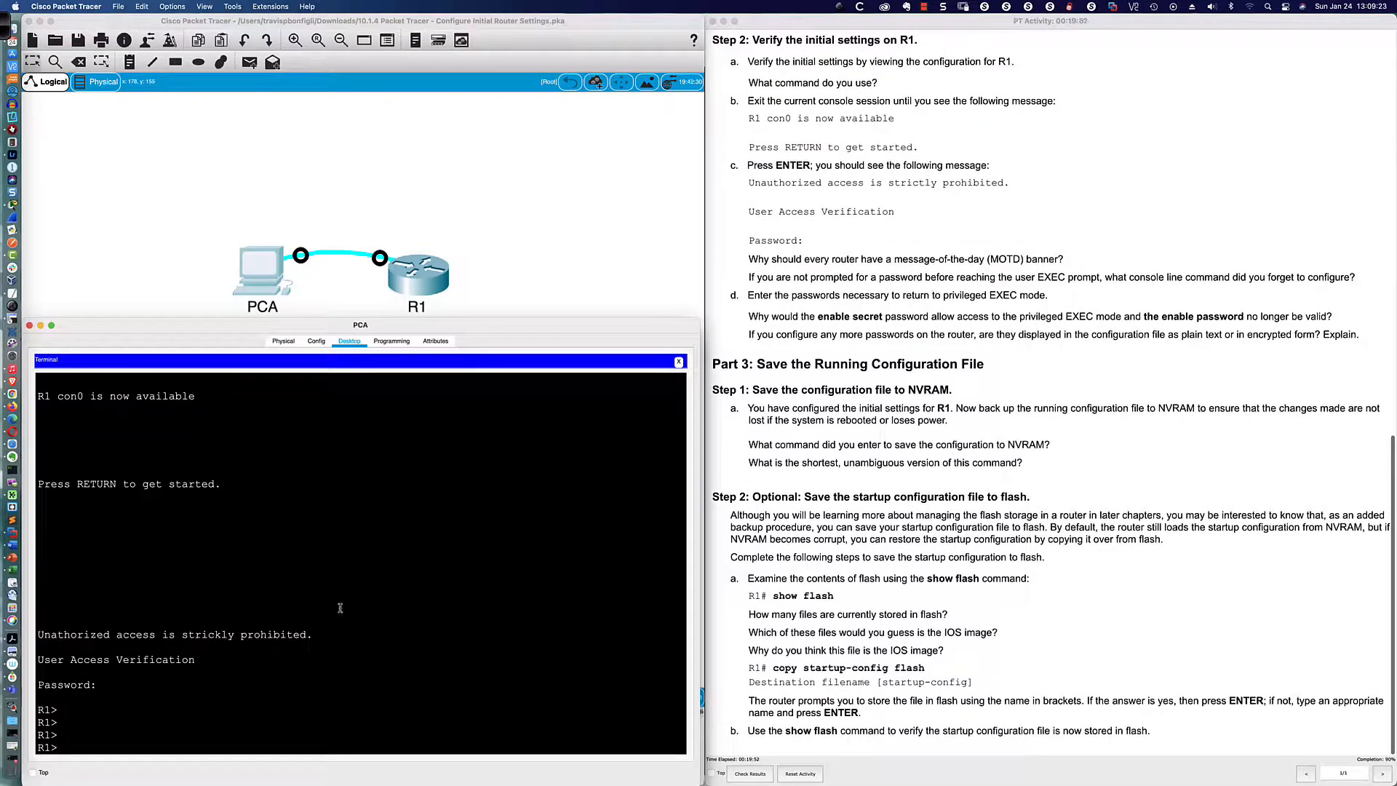
drag(315, 634, 41, 633)
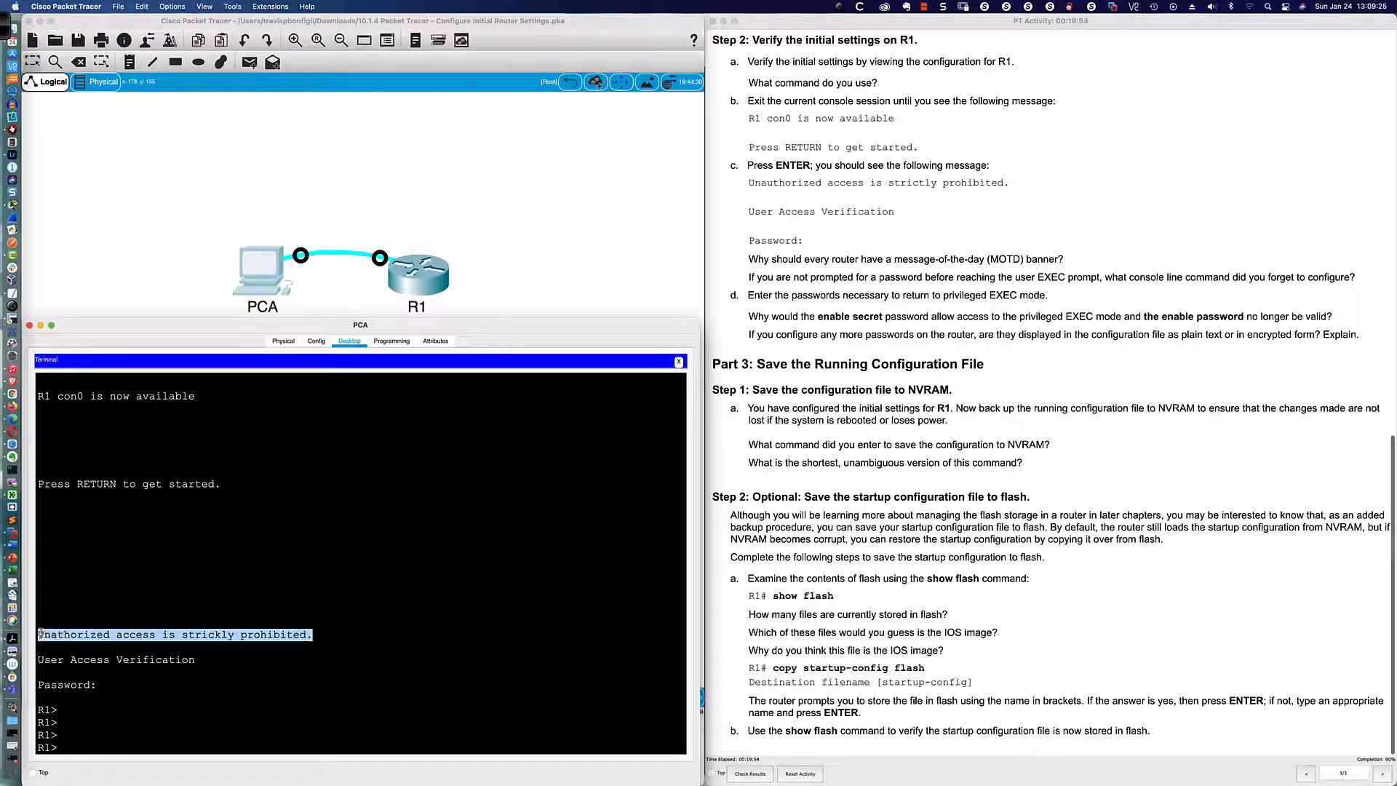
click(343, 635)
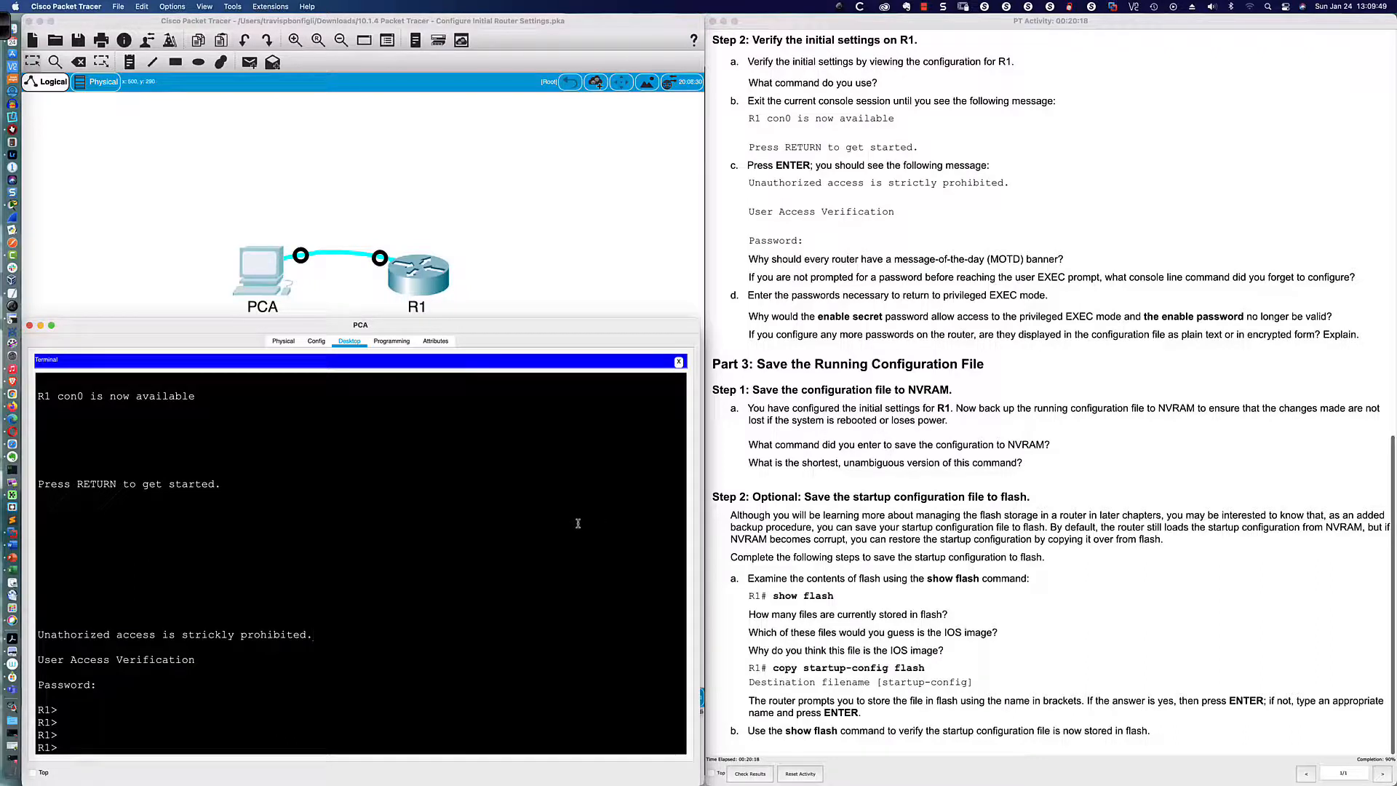
scroll(577, 523, up, 1)
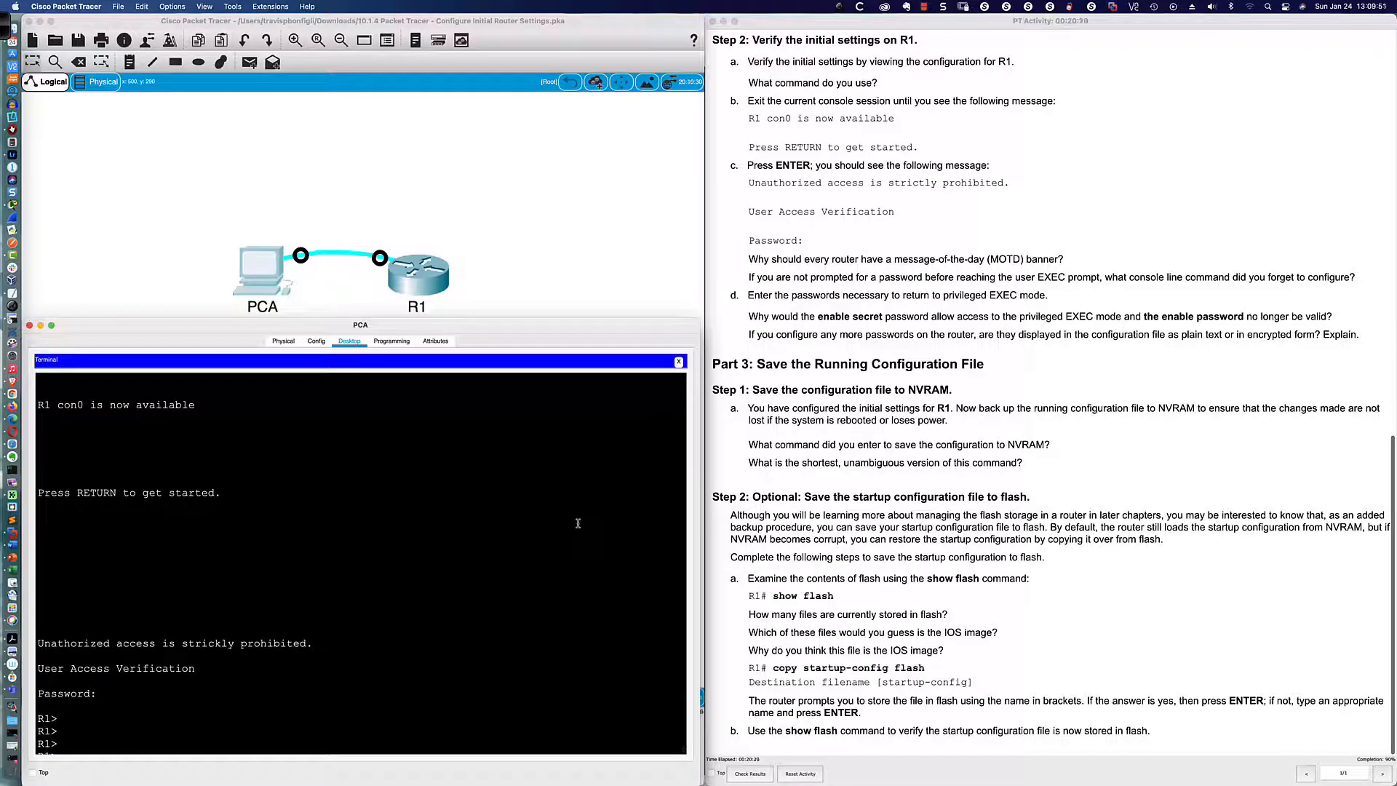
scroll(578, 523, down, 1)
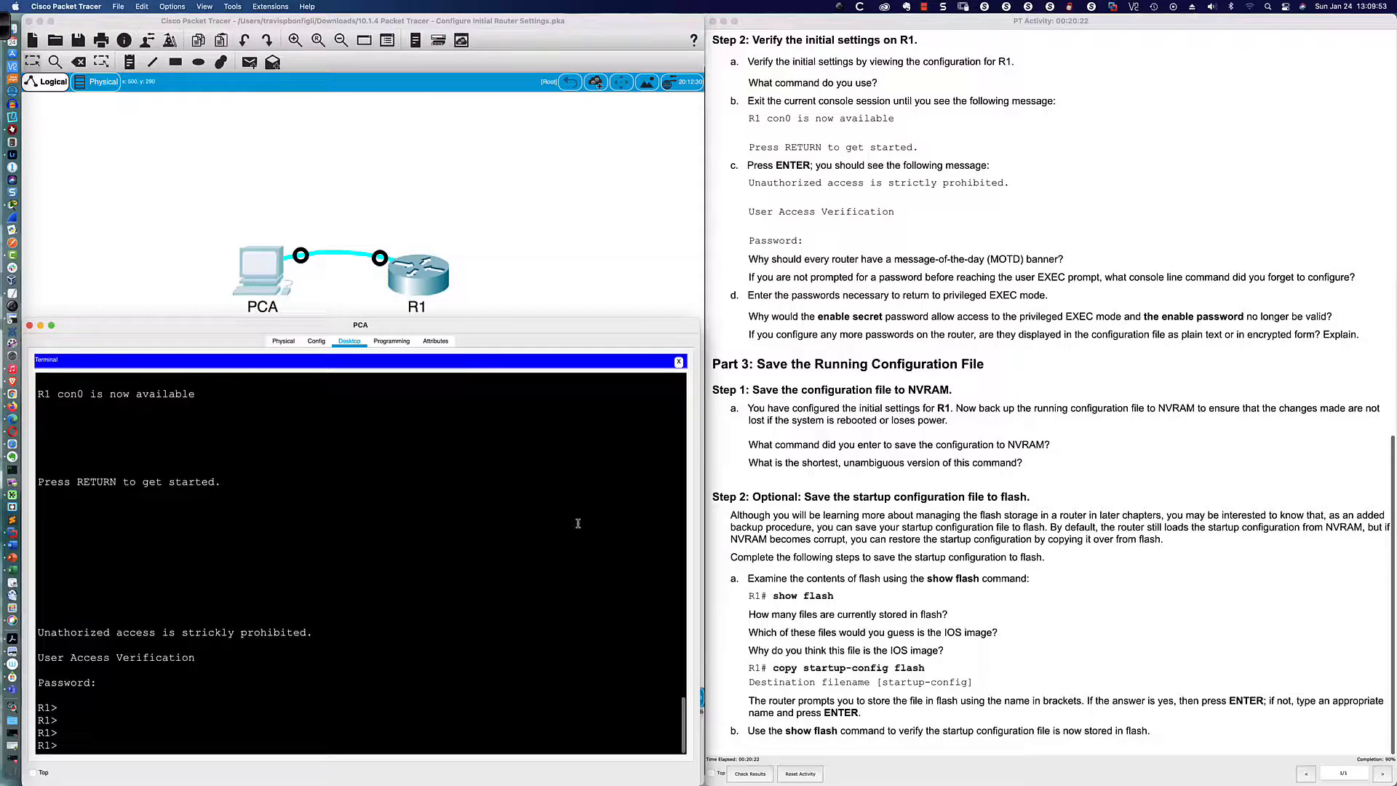
Step: Enter privileged EXEC mode with enable and the enable password, reaching R1#
text(en)
key(Tab)
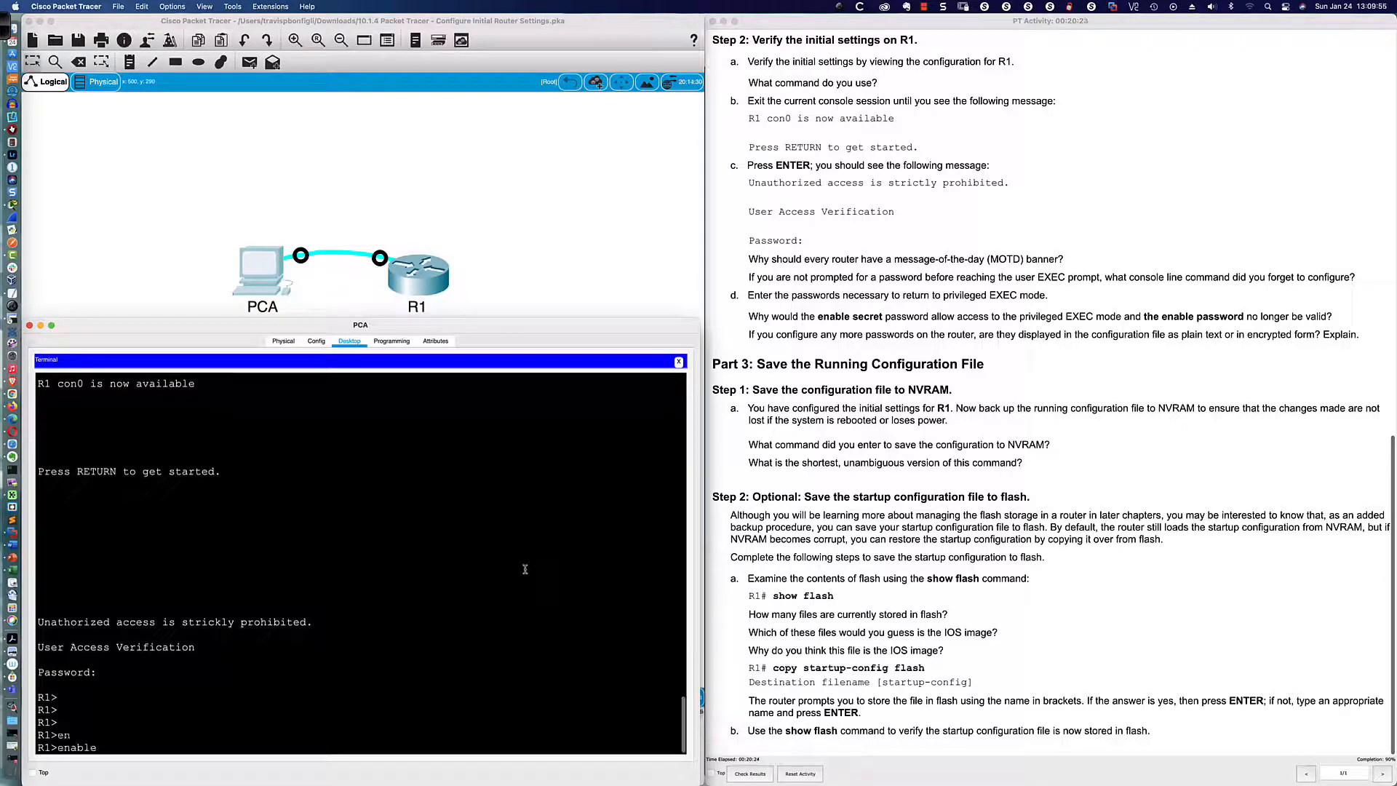
key(Return)
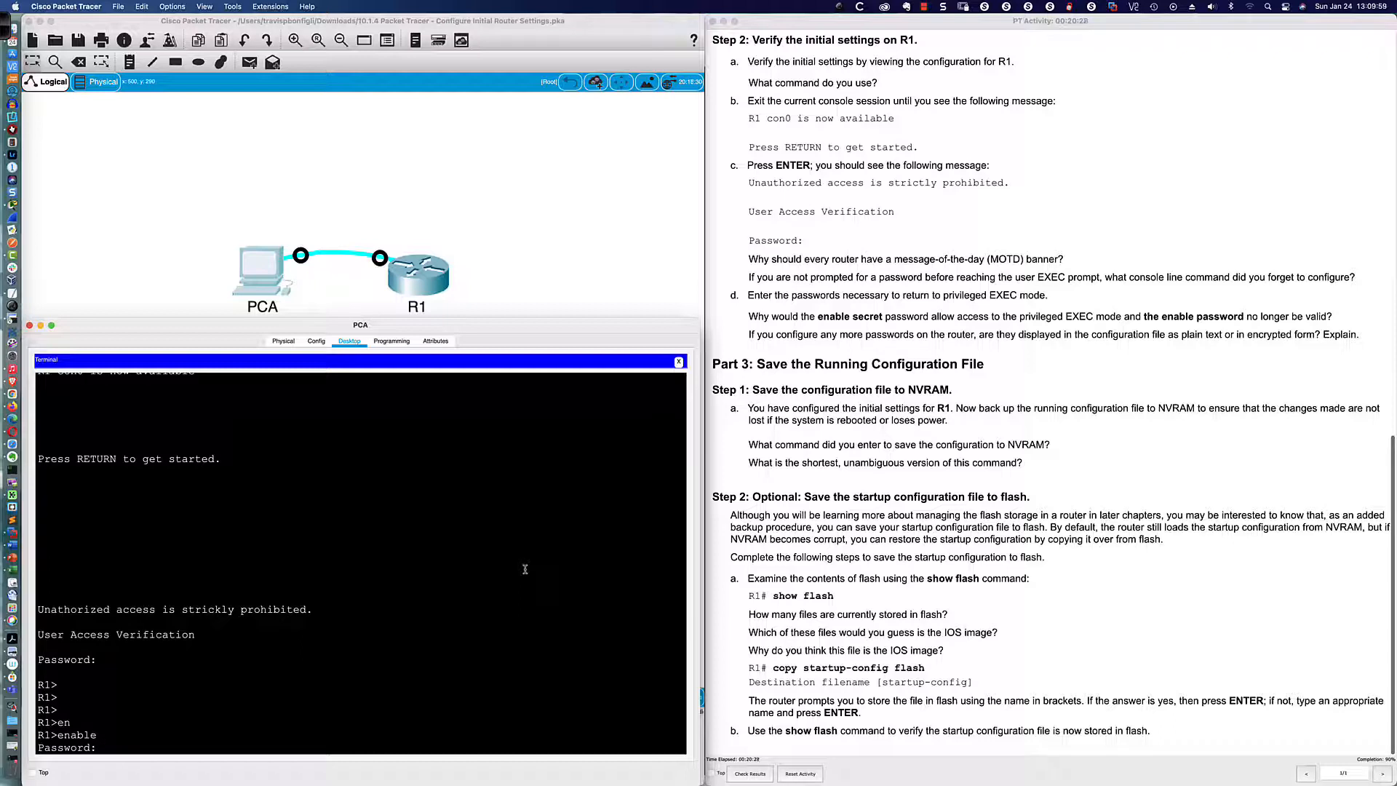
key(Return)
key(Return)
key(Return)
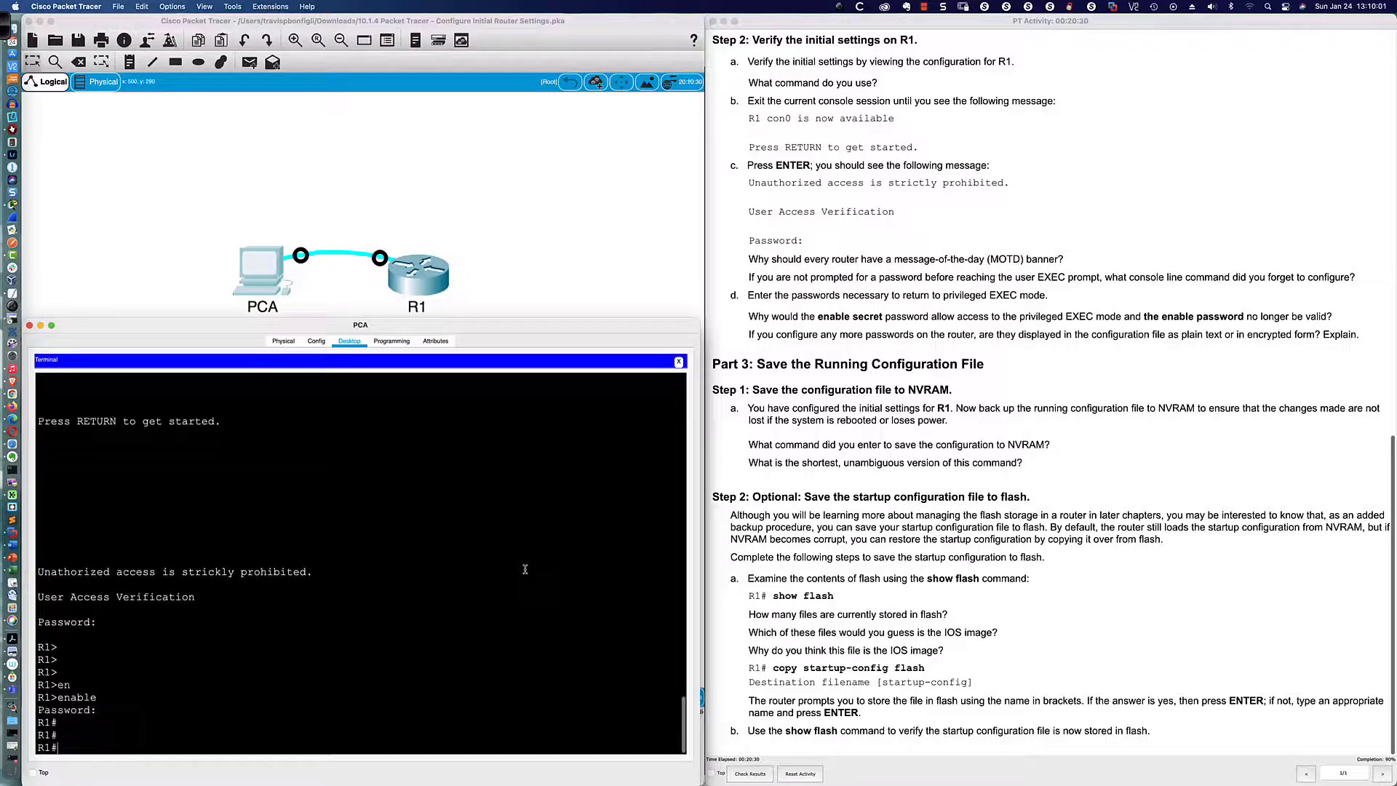
key(Return)
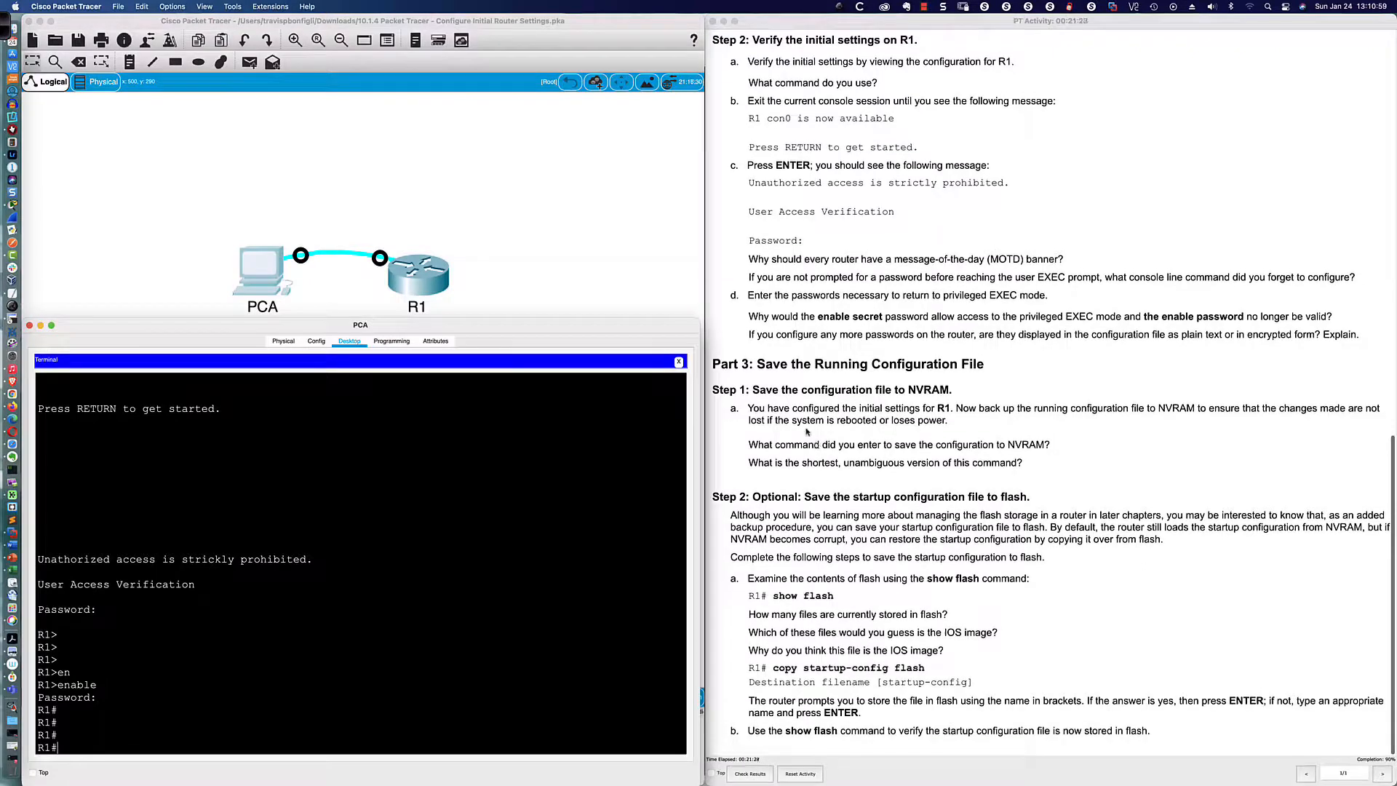
Step: Save with copy running-config startup-config, accepting the default filename
click(543, 583)
text(copy)
key(Tab)
text(run)
key(Tab)
text(st)
key(Tab)
key(Return)
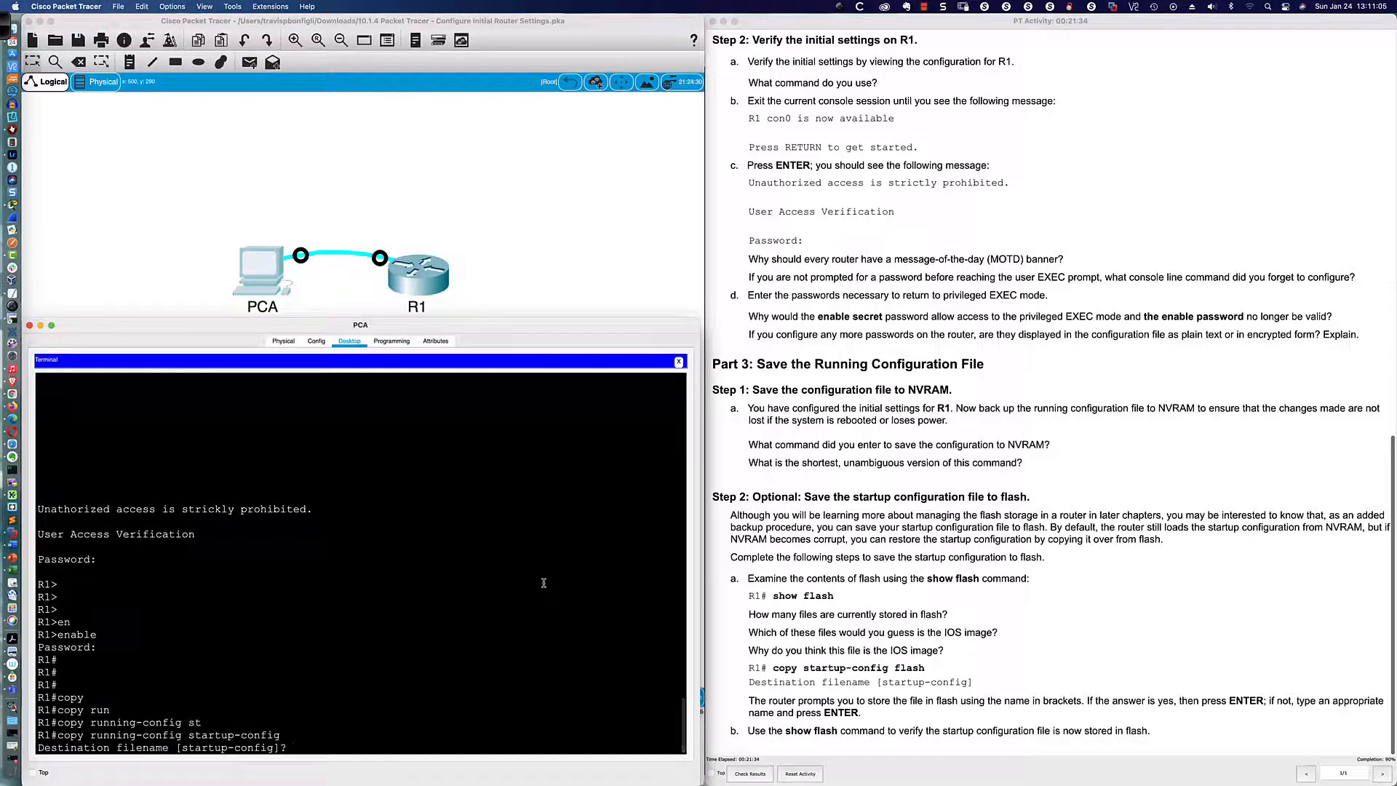
key(Return)
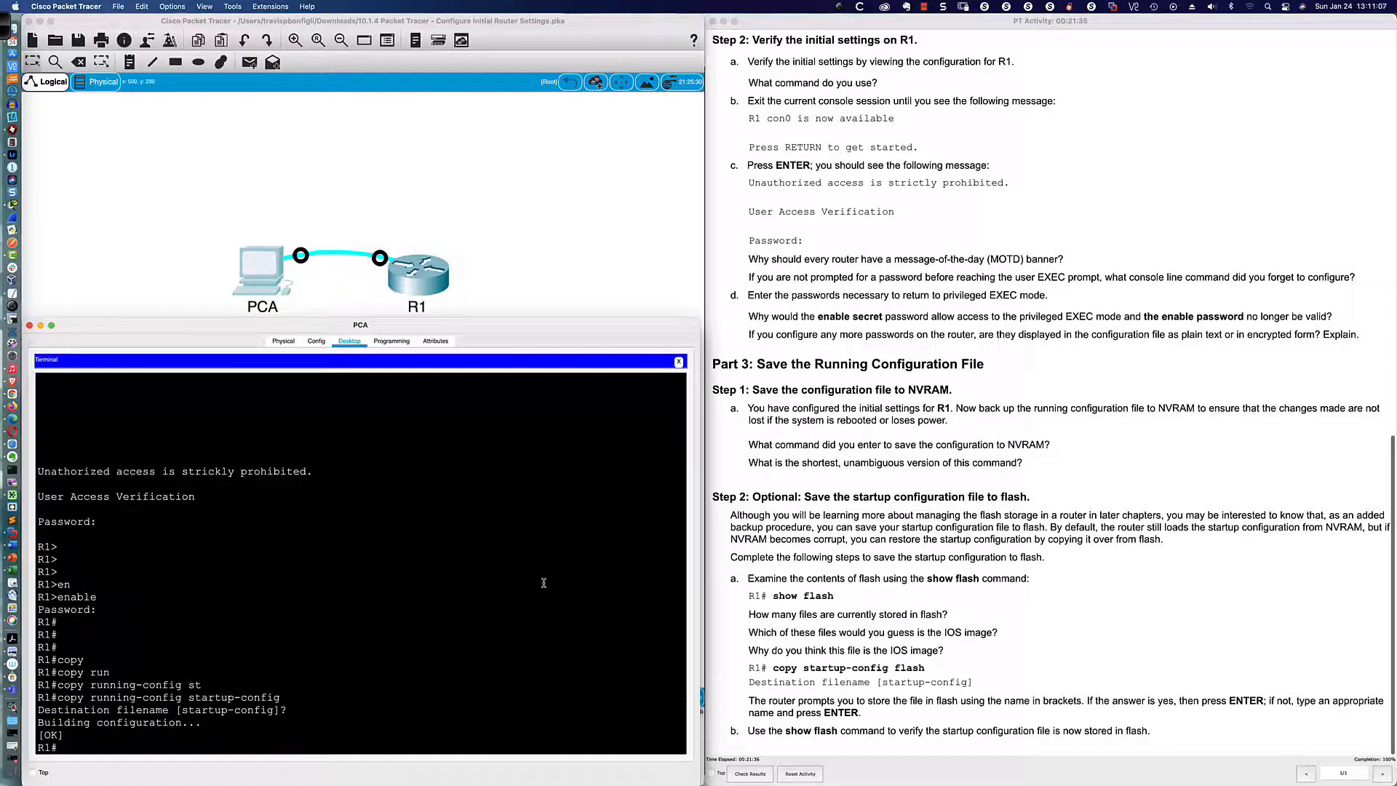
key(Return)
key(Return)
key(Return)
Step: Save again with write memory, then list commands starting with co
text(wri)
key(Tab)
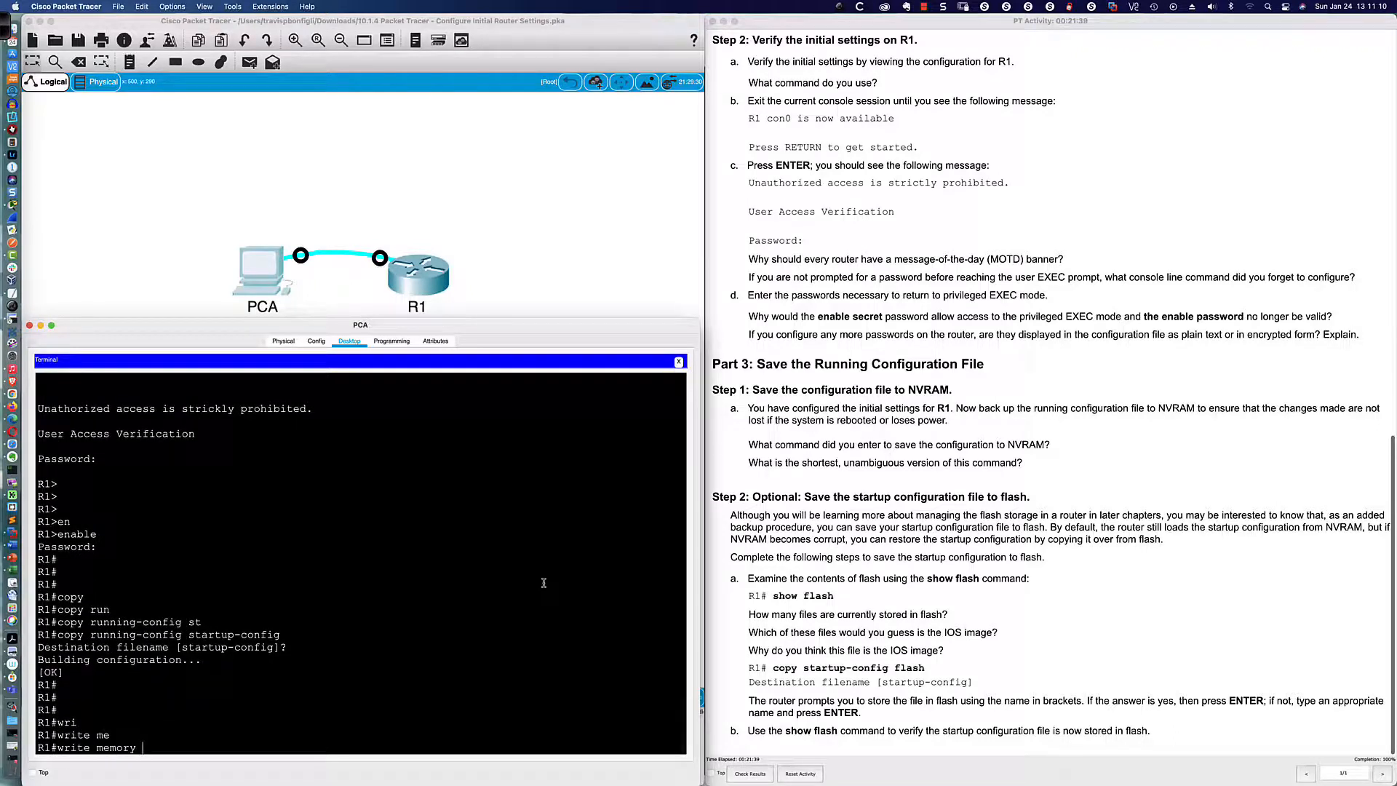
key(Return)
key(Return)
key(Return)
key(Return)
key(Return)
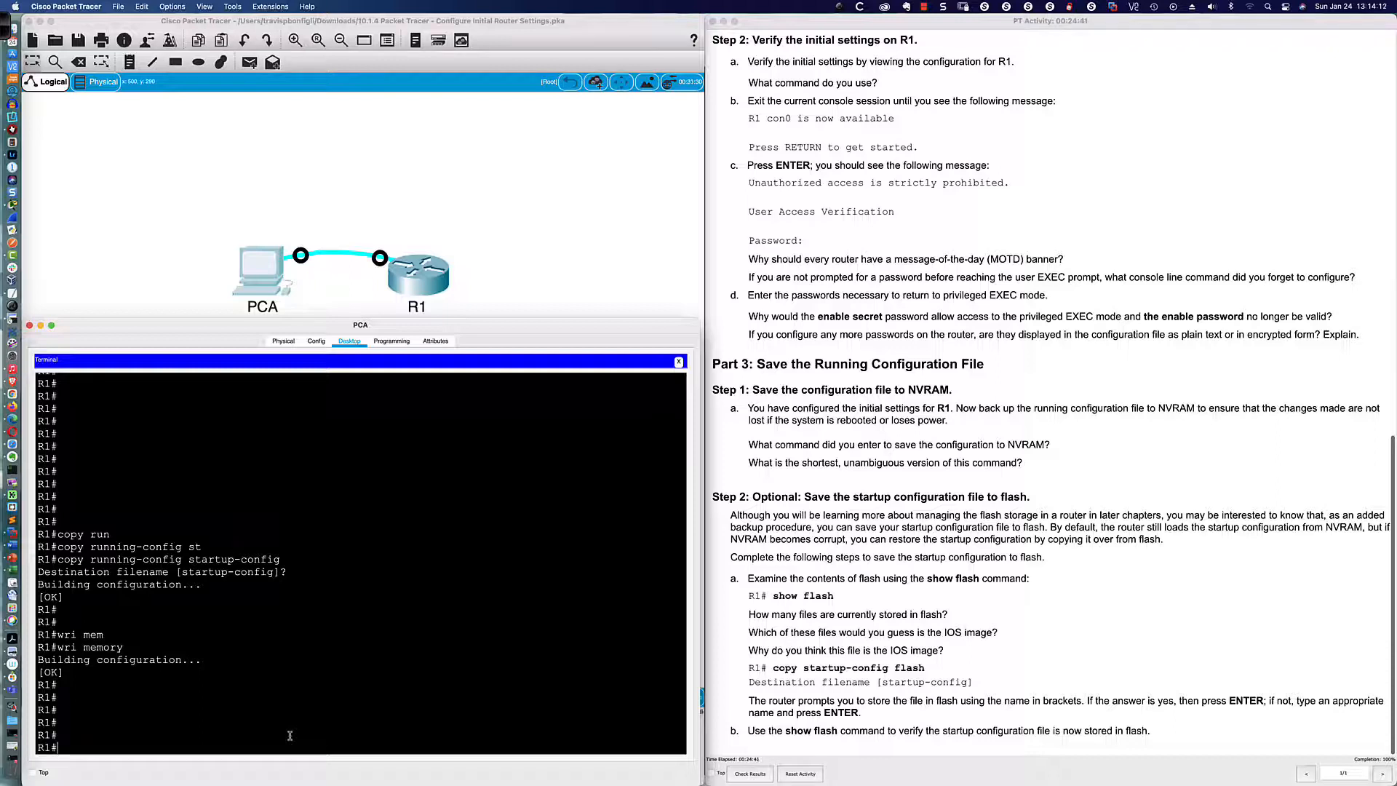
text(co)
text(?)
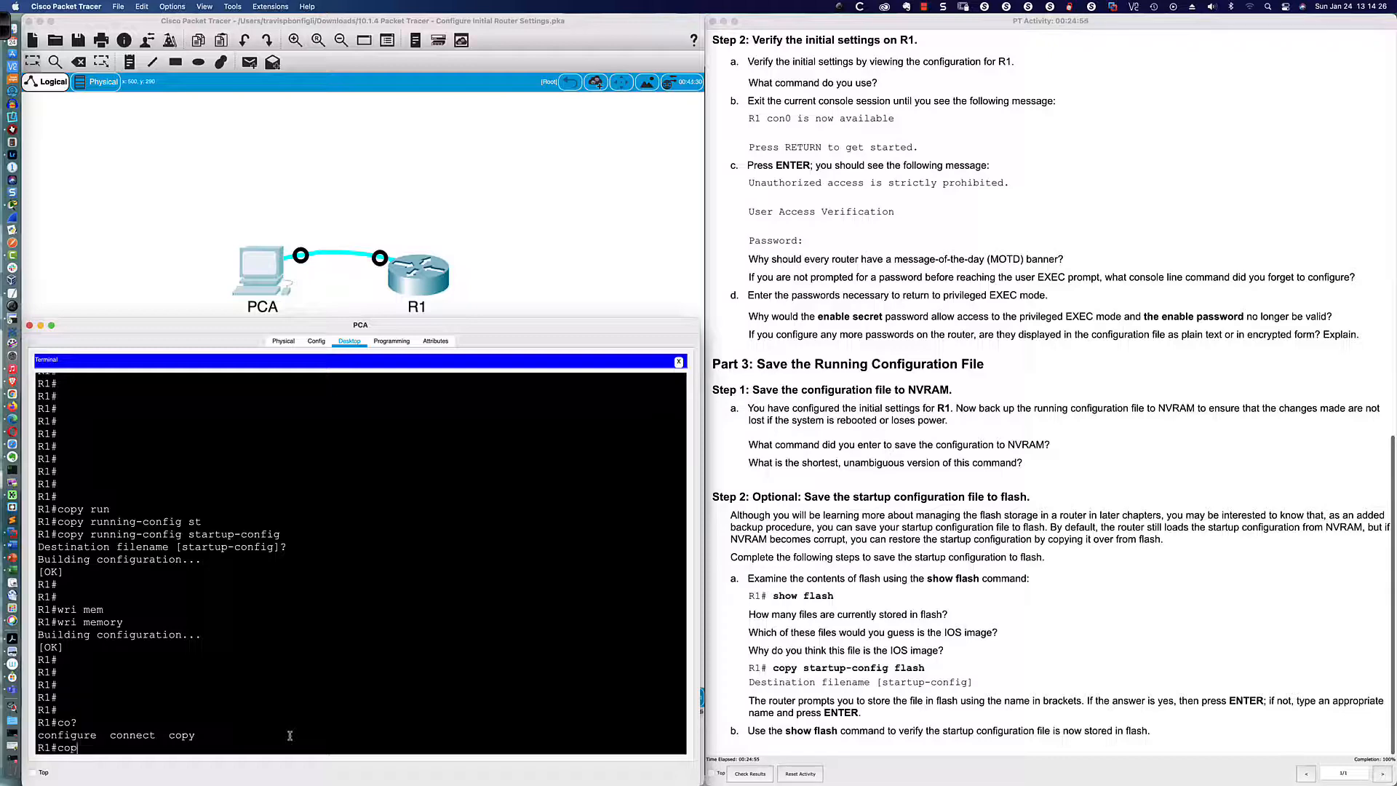
Step: Use copy help to find cop r st, save R1's config with it, then switch to SecureCRT
text(?)
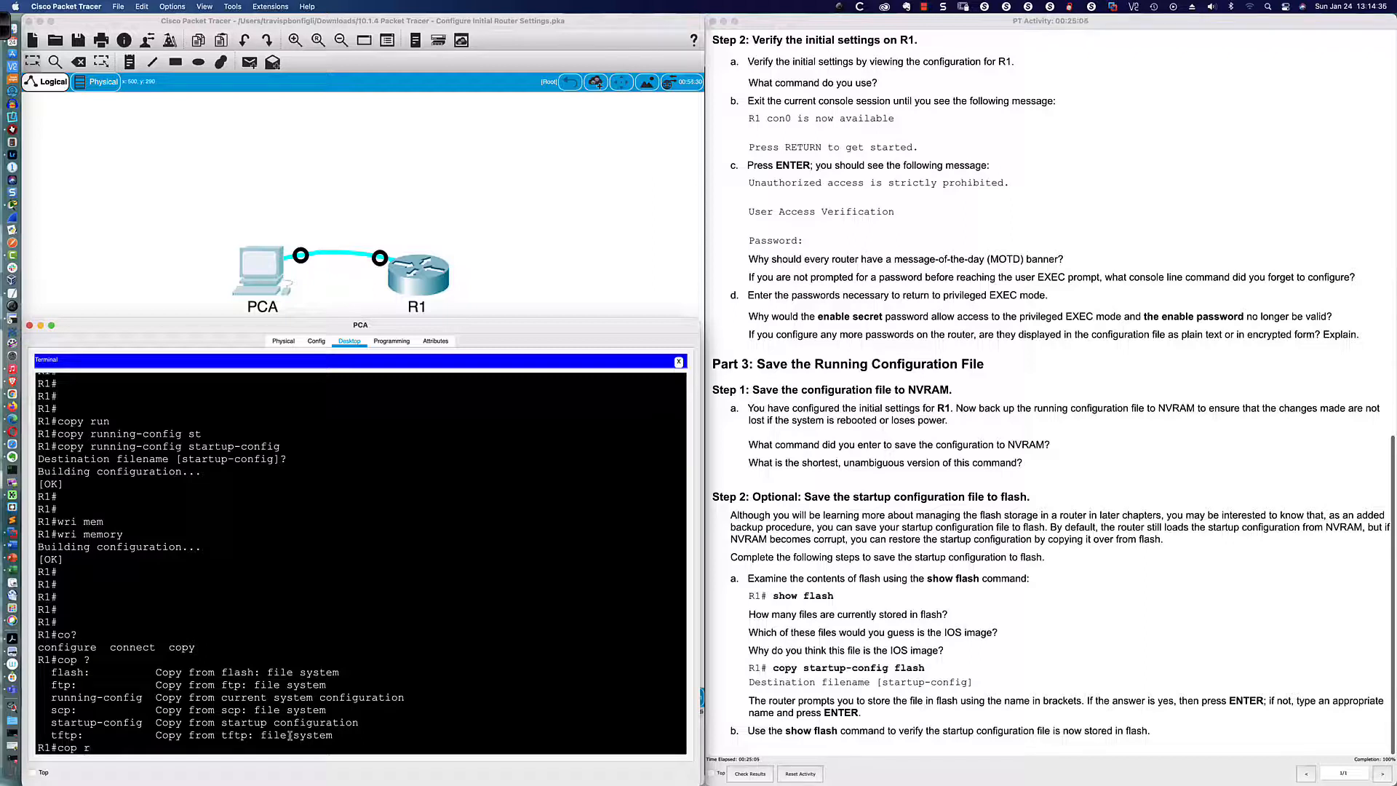
text(s?)
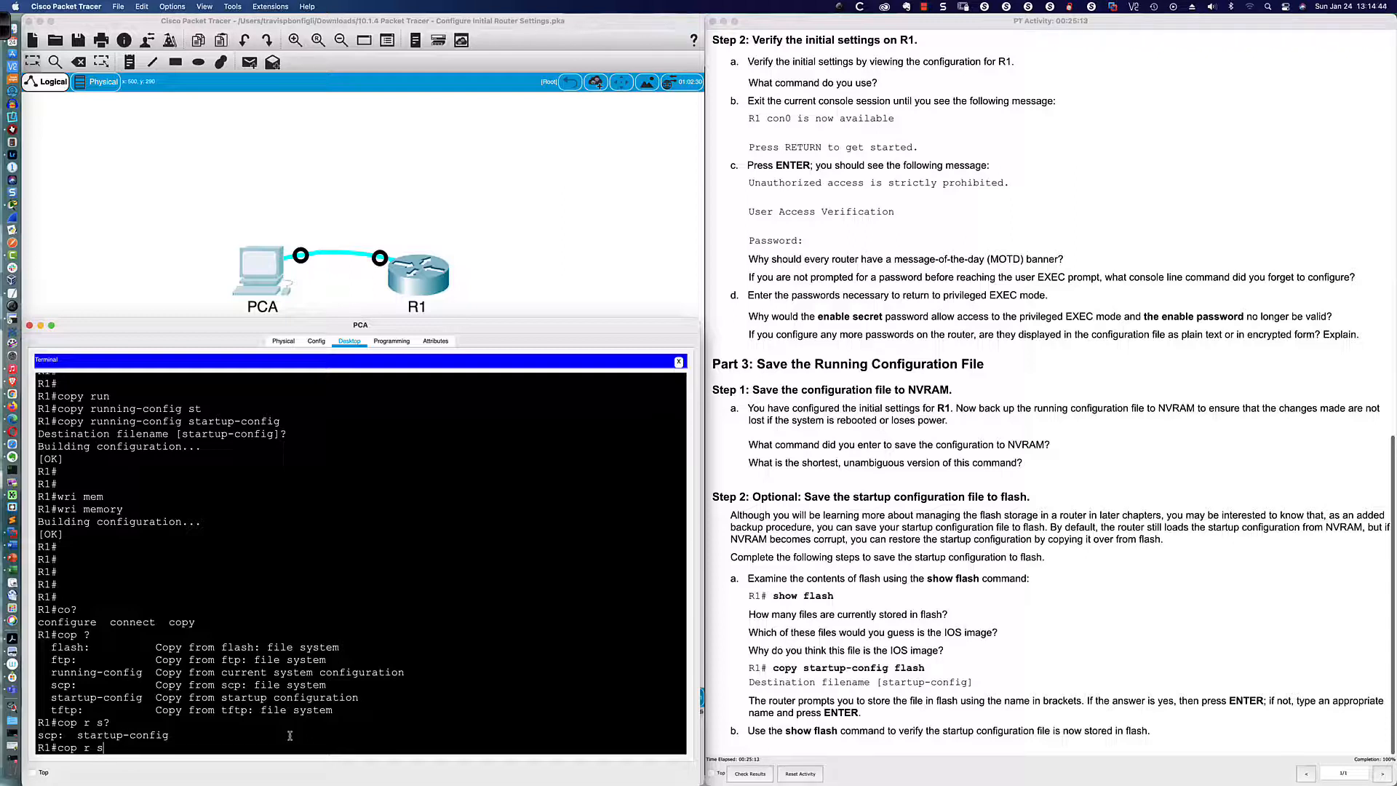
key(Return)
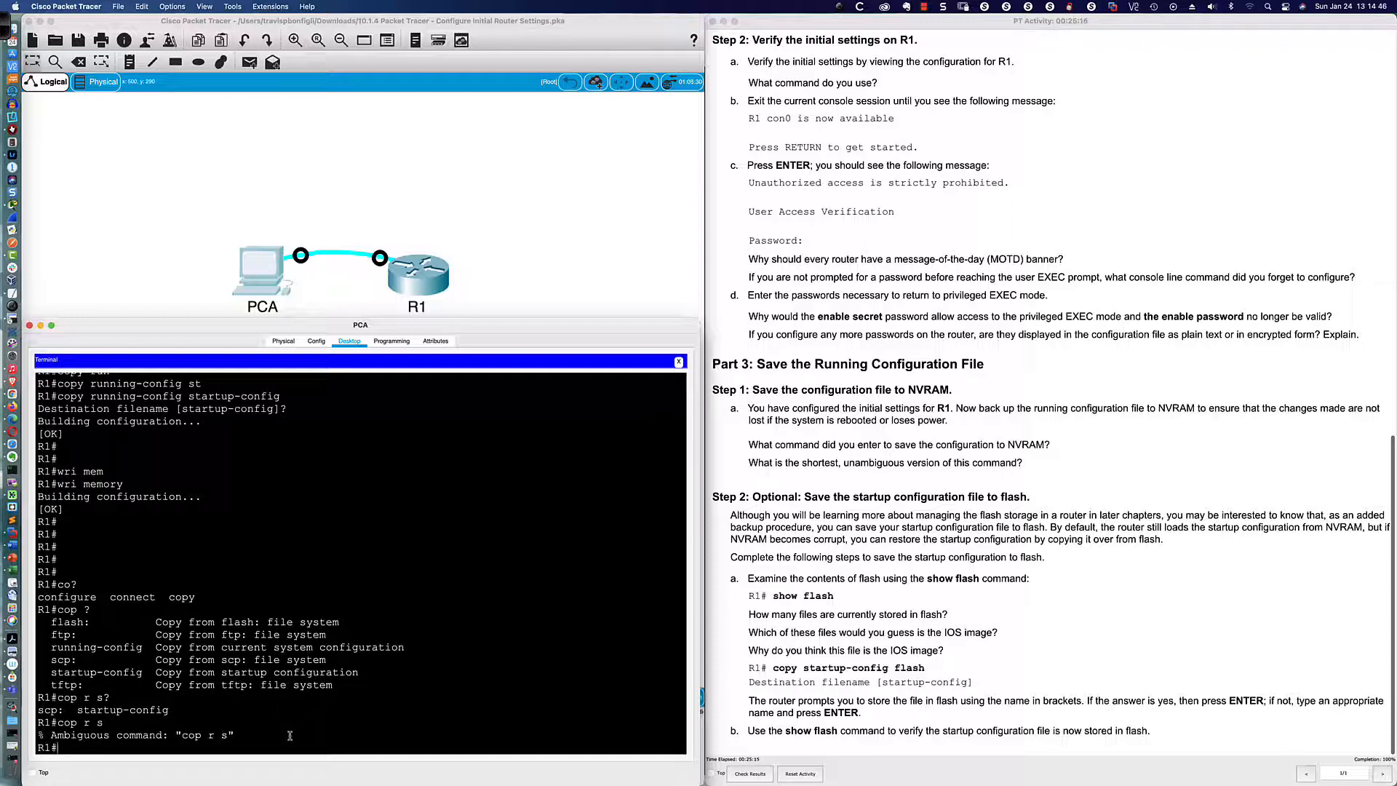
key(Up)
text(t)
key(Return)
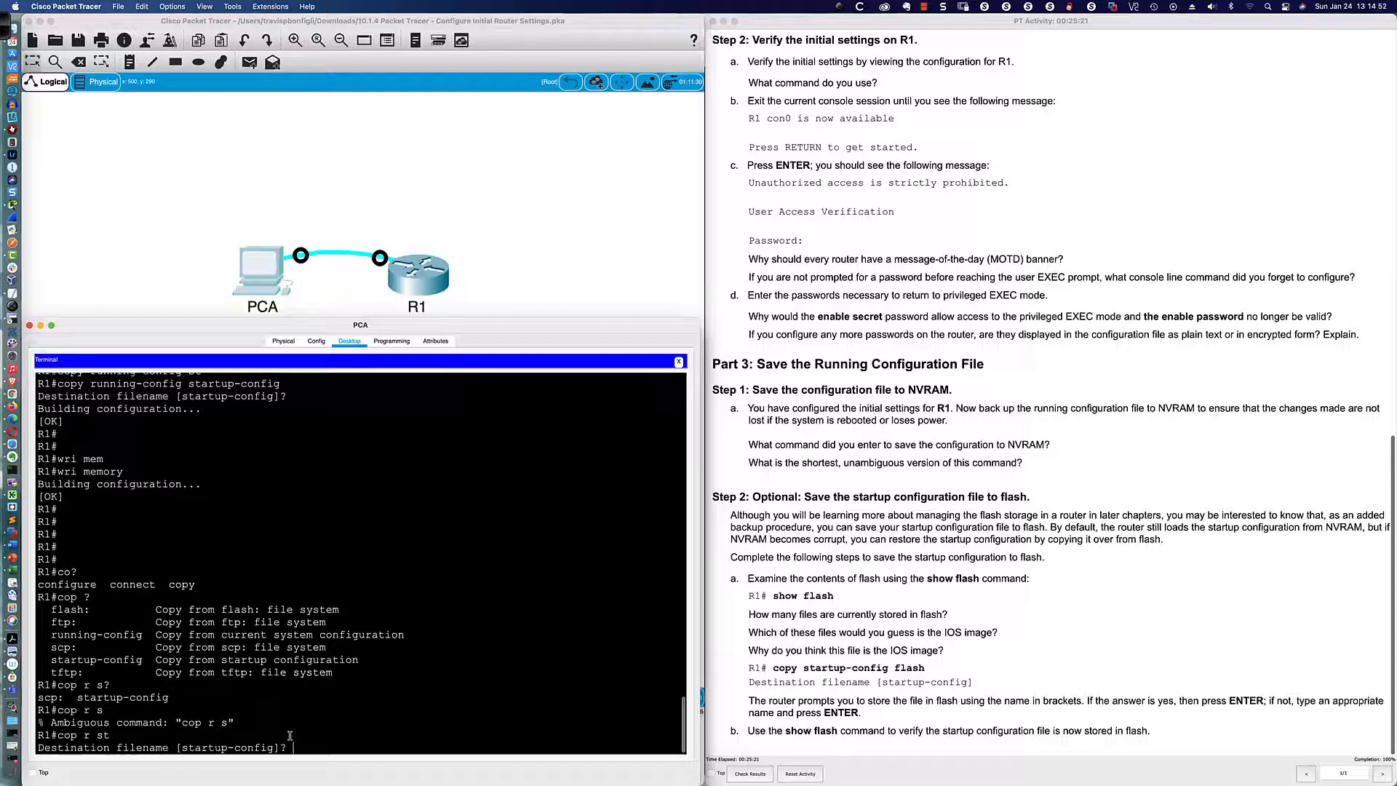
key(Return)
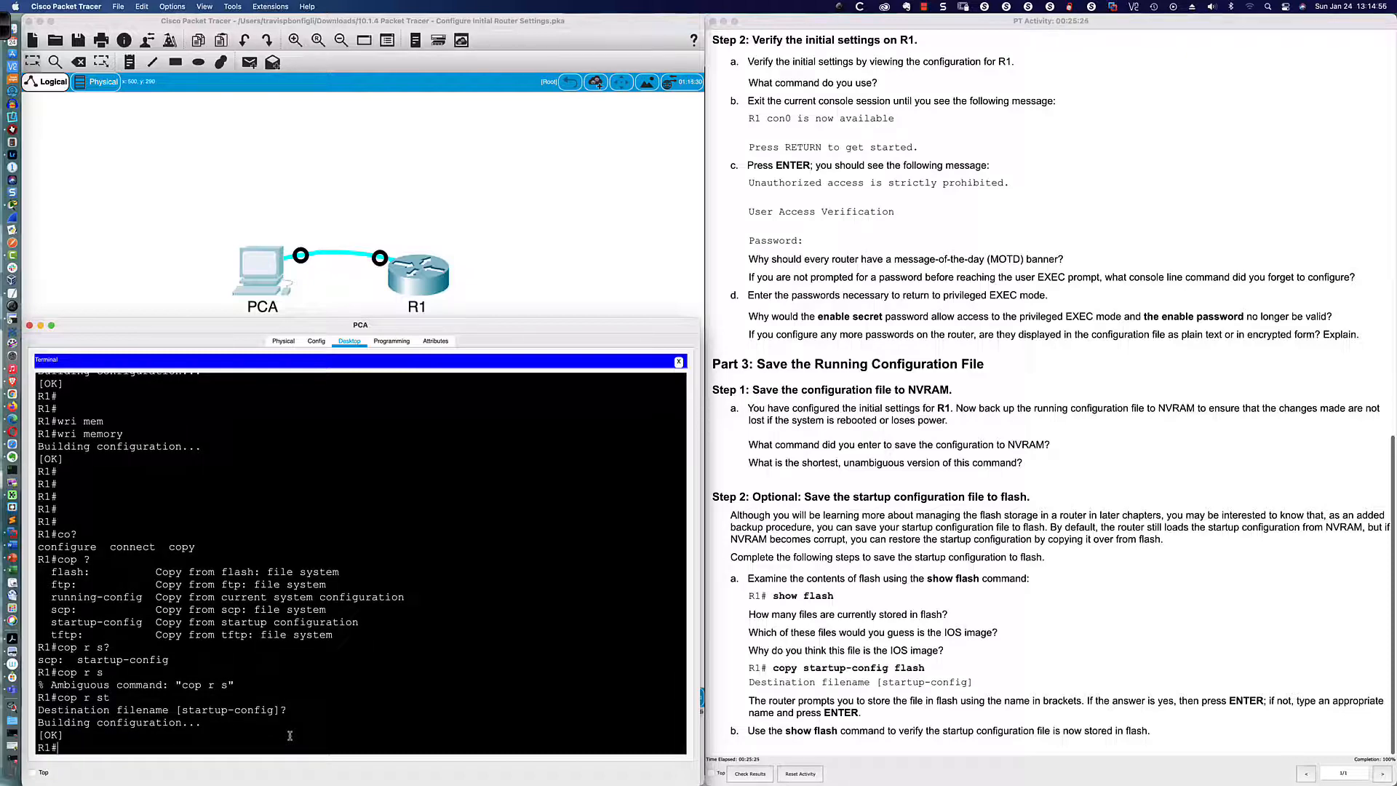
key(super+Tab)
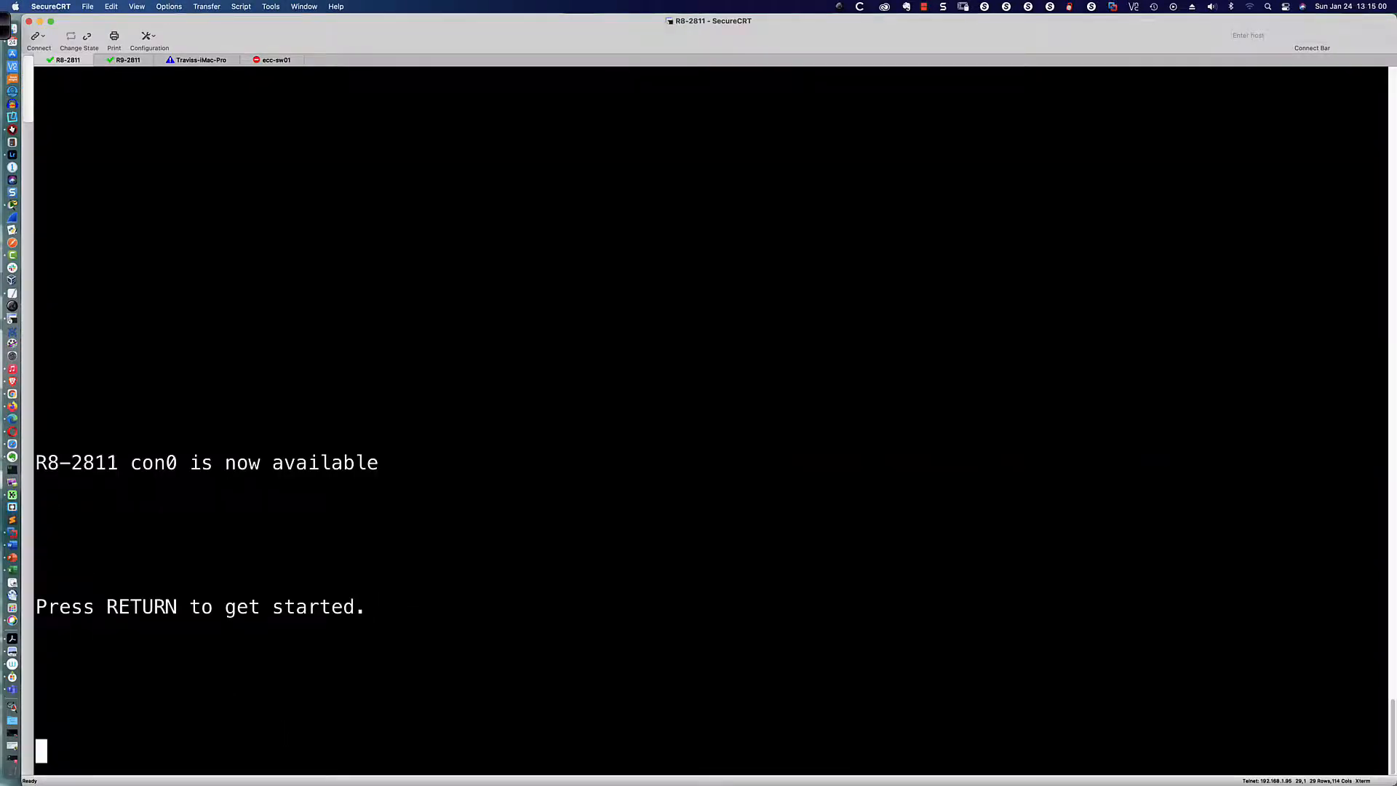
Step: Enter privileged mode on R8-2811 and save its configuration with wri mem
key(Return)
key(Return)
key(Return)
key(Return)
key(Return)
text(en)
key(Return)
key(Return)
key(Return)
key(Return)
key(Return)
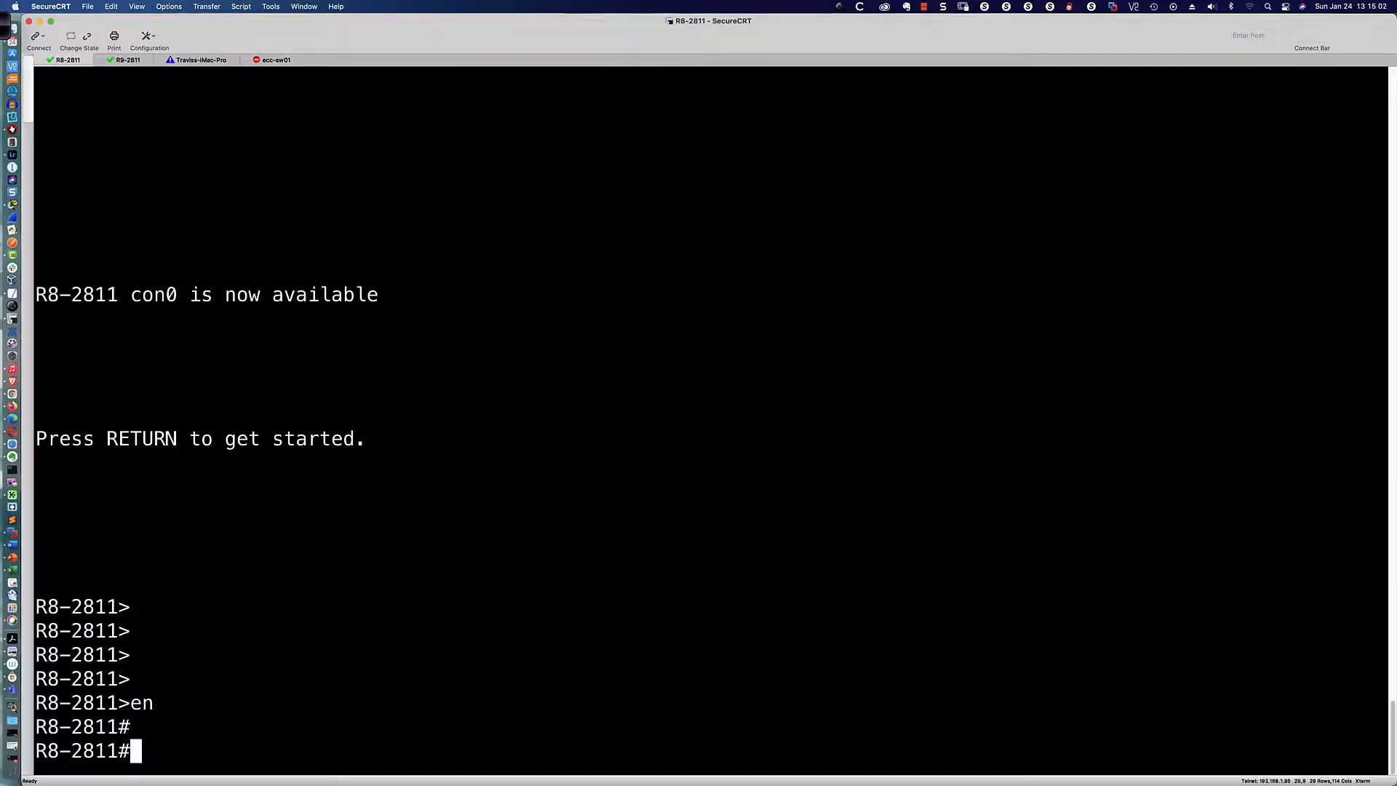
text(wri mem)
key(Return)
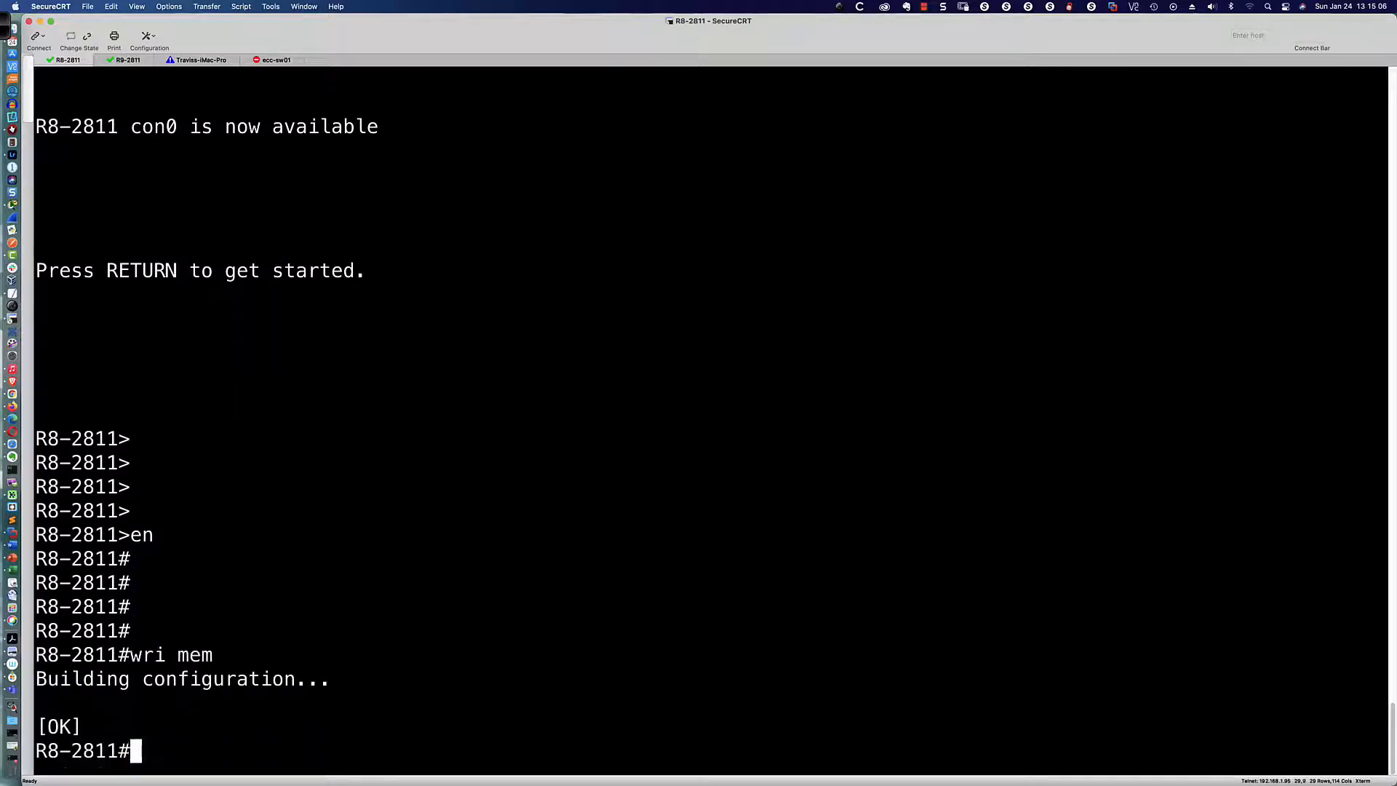
Step: Explore copy help, then save with cop r s to startup-config
text(co)
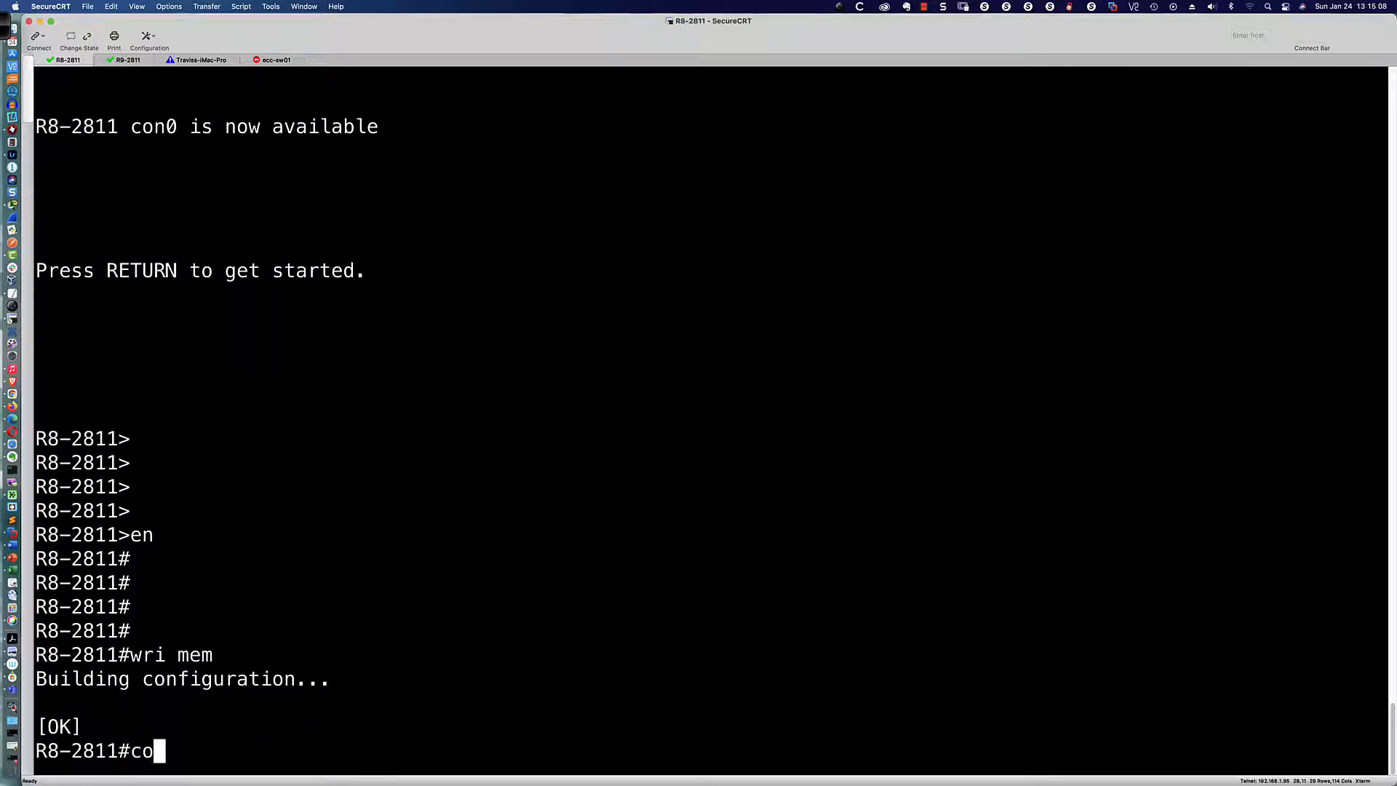
text(?)
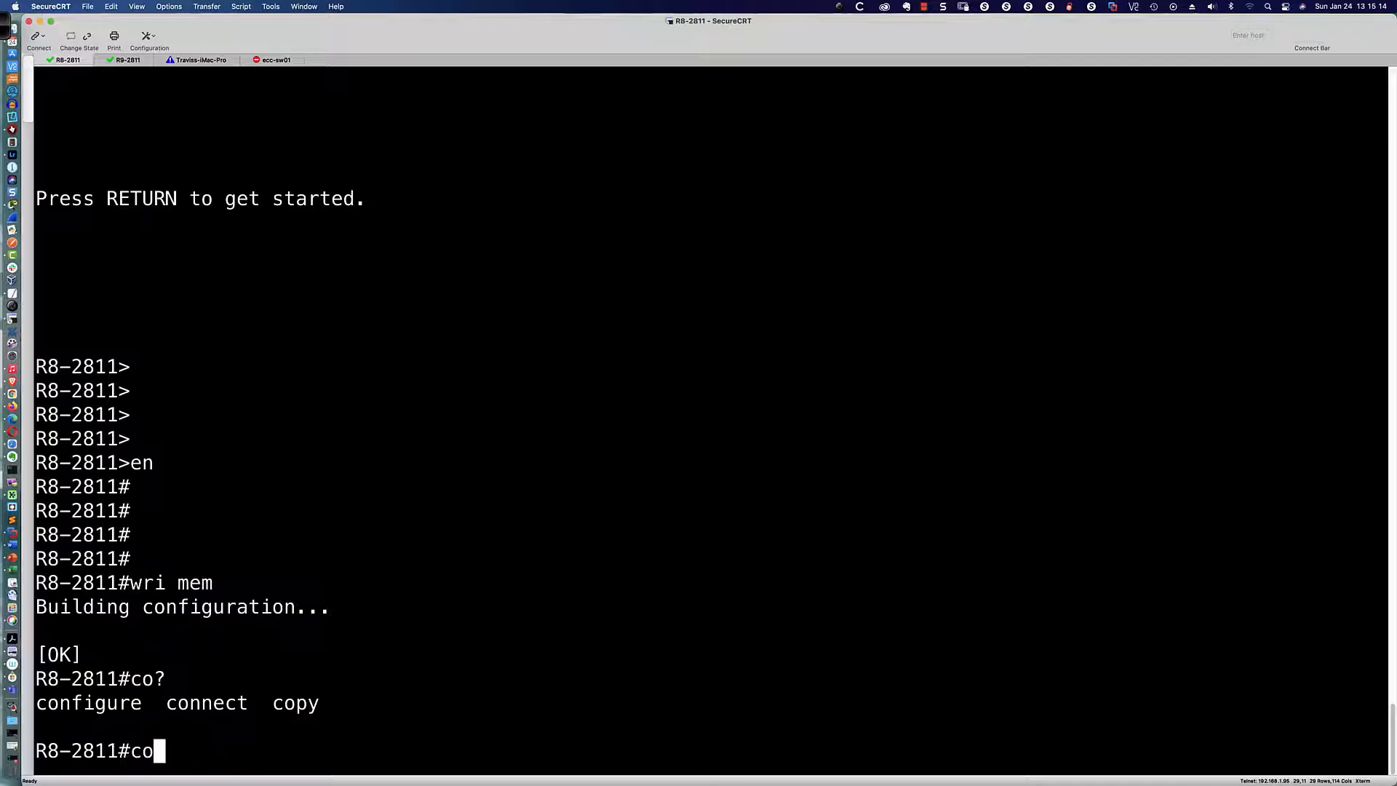
text(p ?)
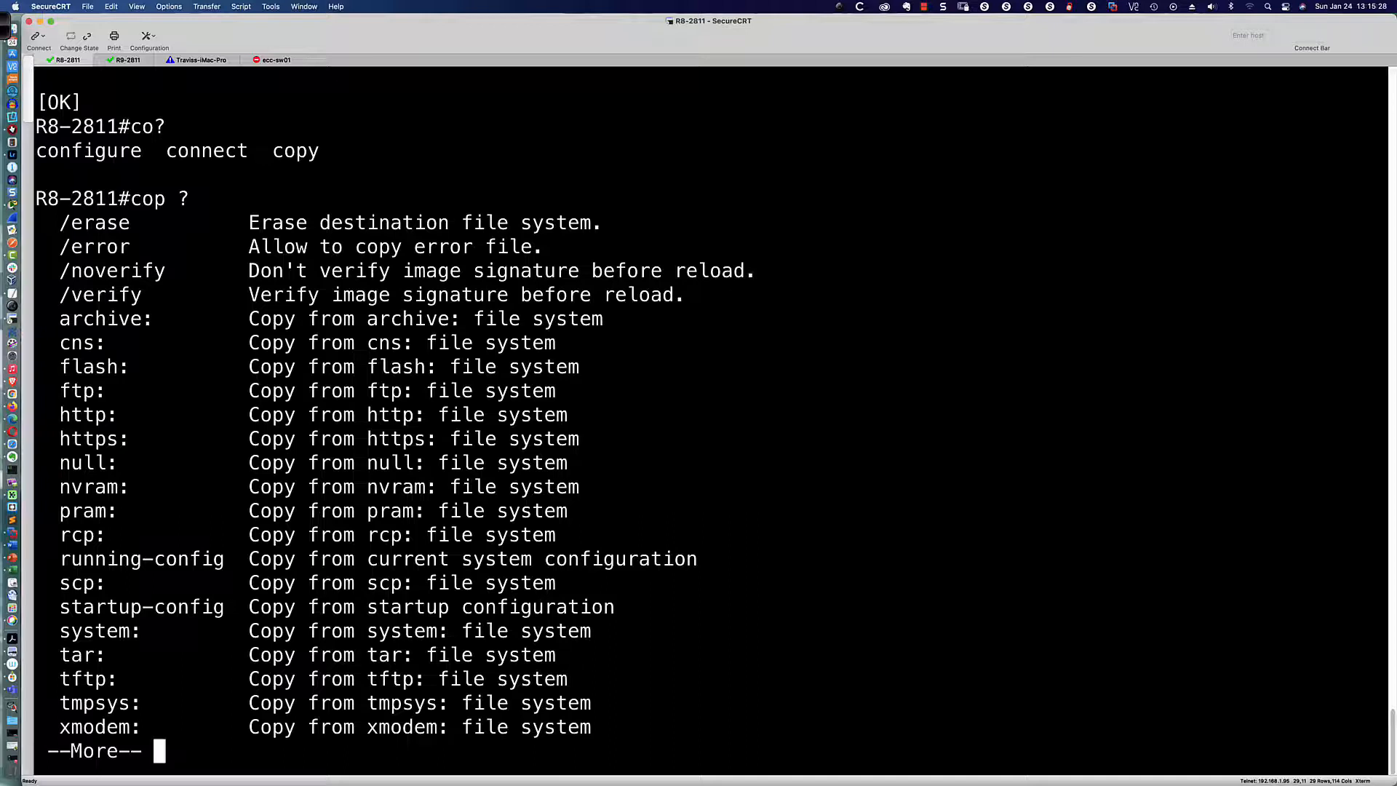
key(space)
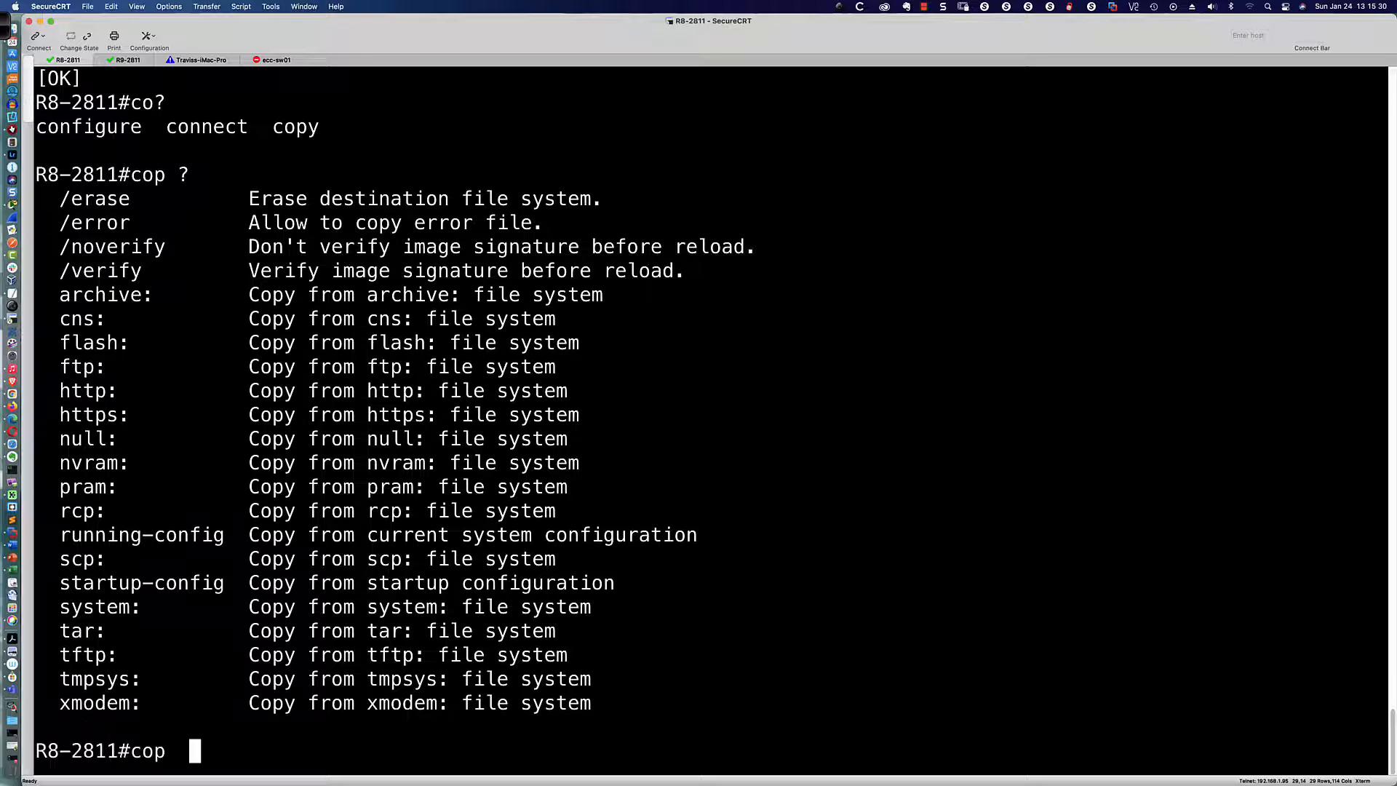
text(r ?)
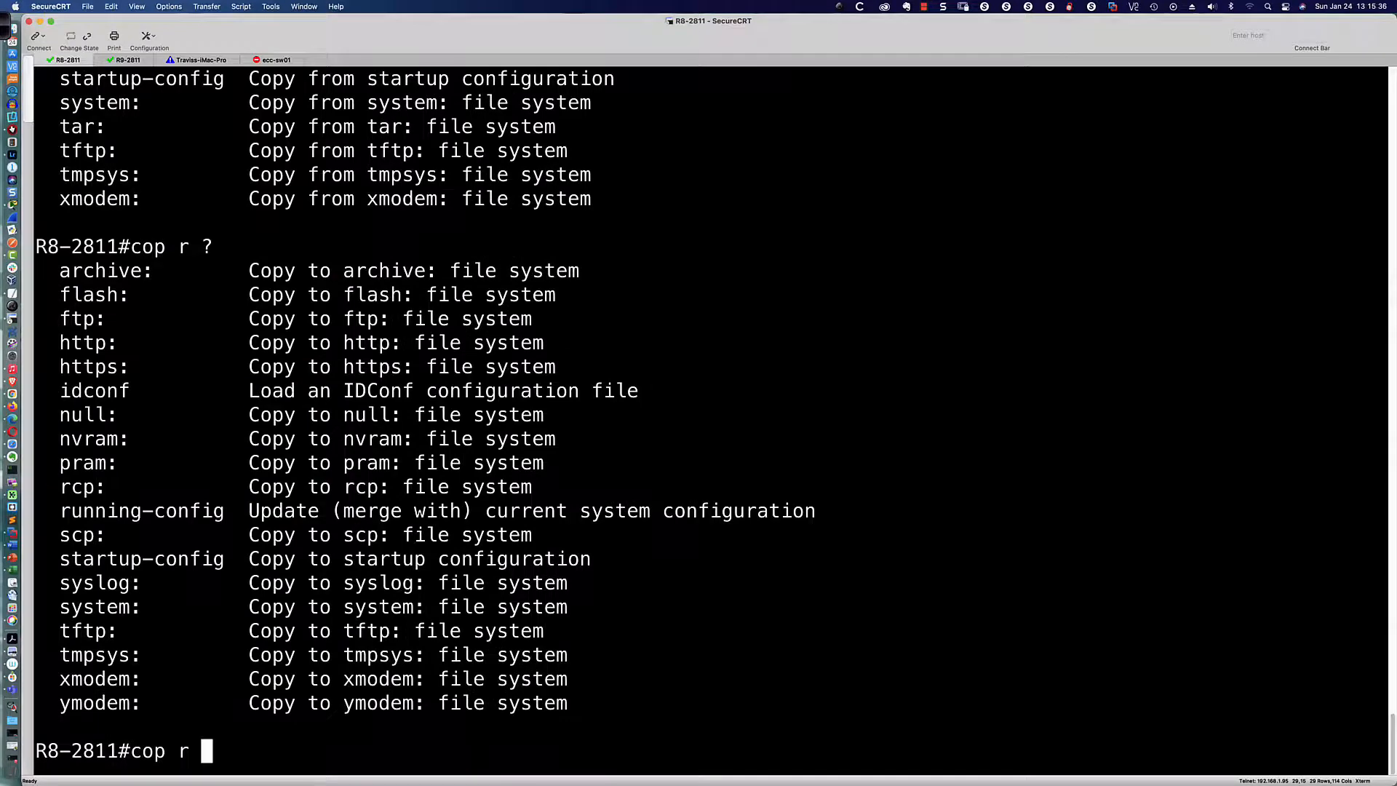
text(s)
key(Return)
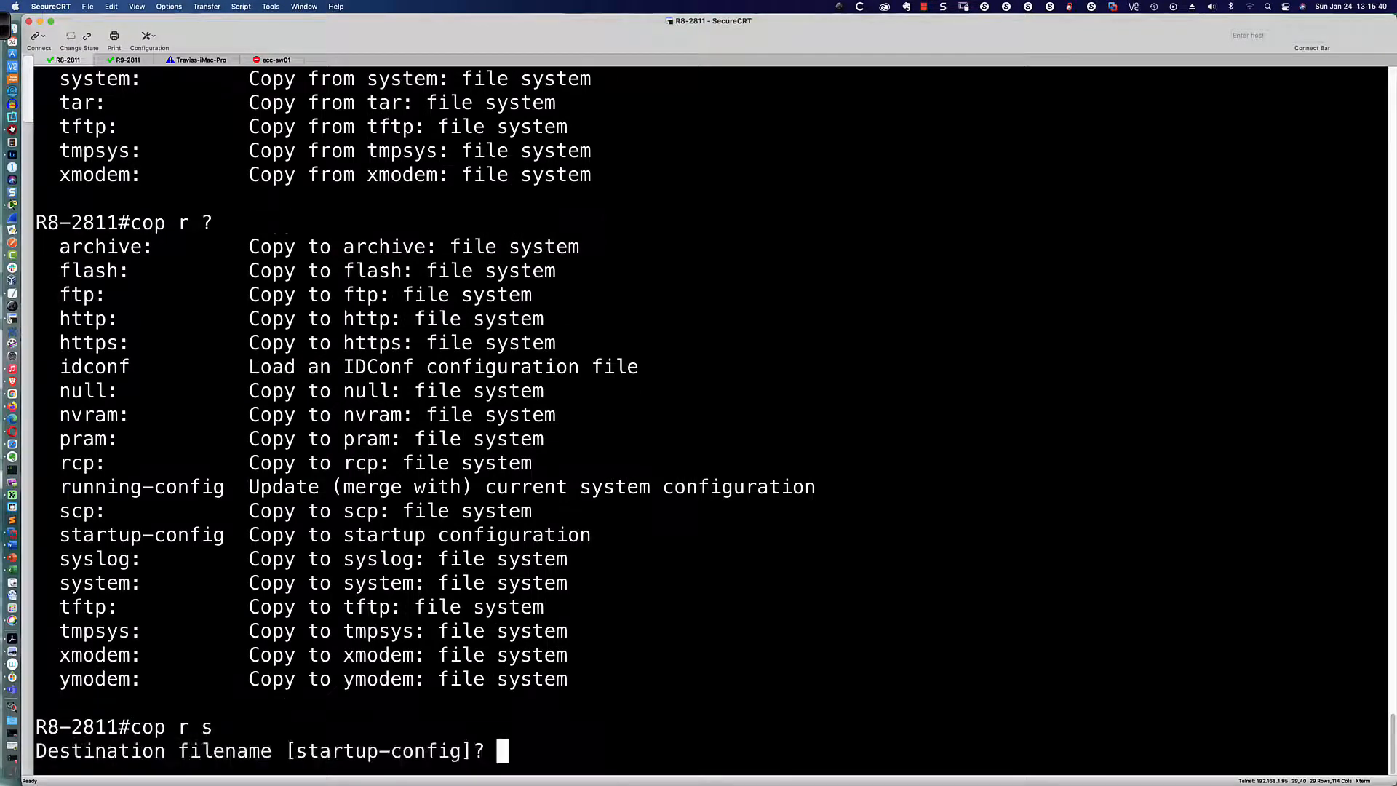
key(Return)
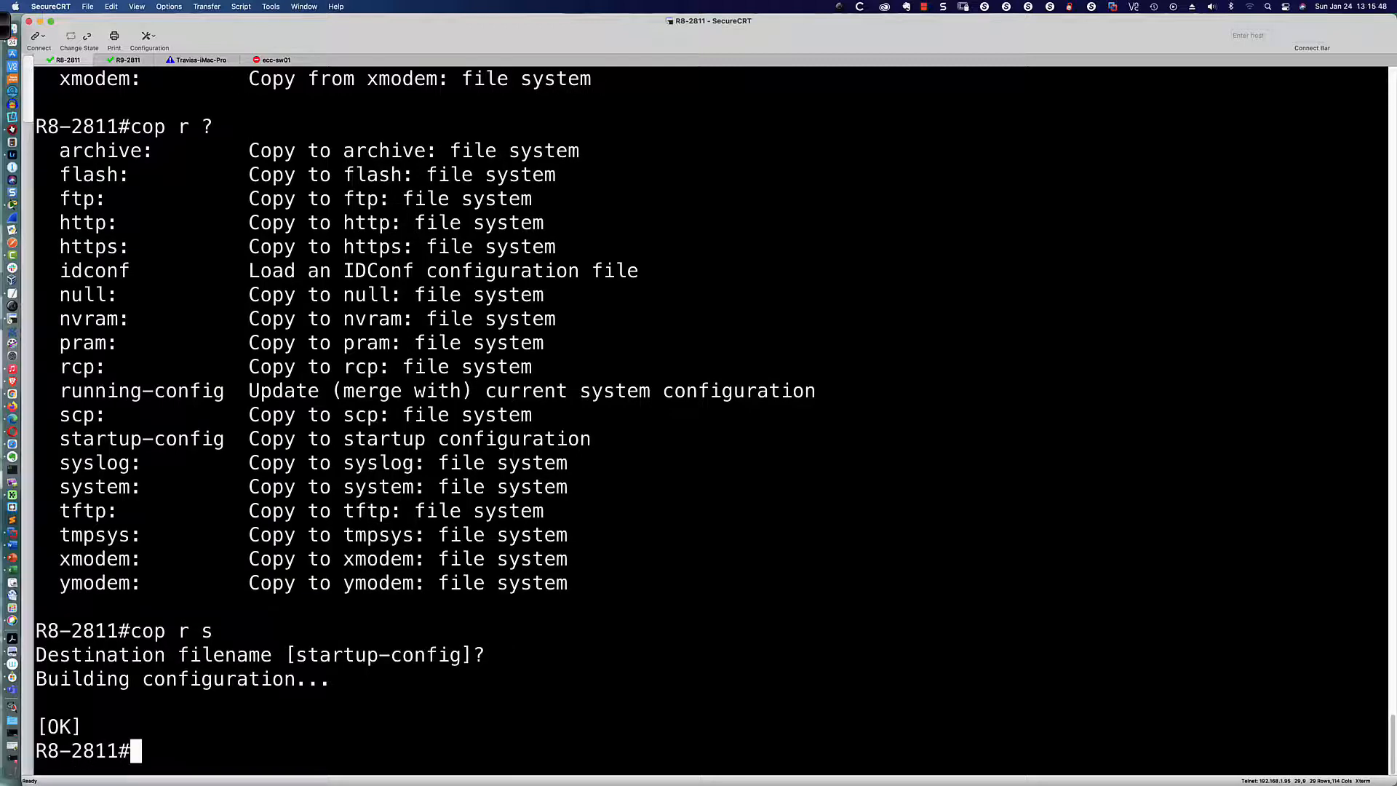
text(dir nvra)
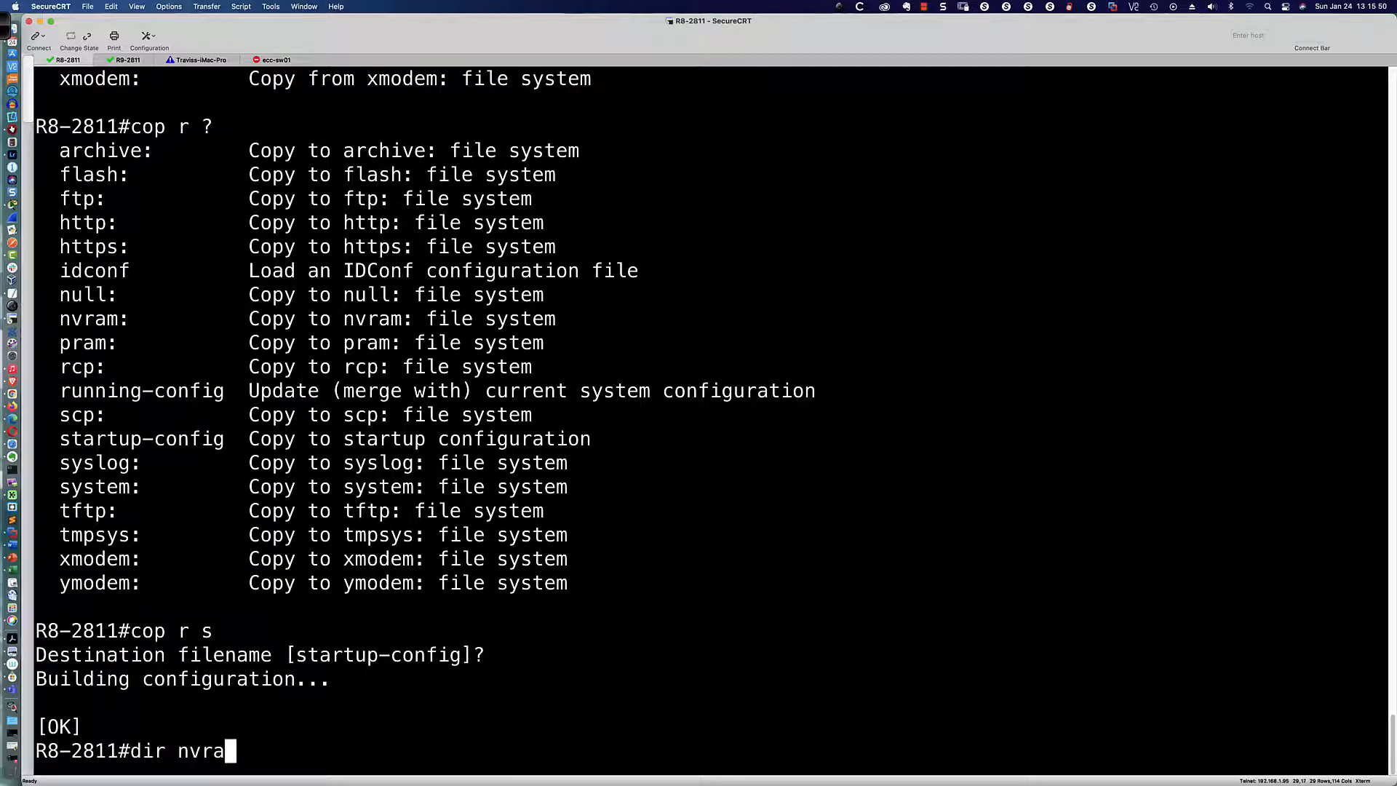
text(m:)
Step: List NVRAM contents and save again with cop r st, accepting the default destination
key(Return)
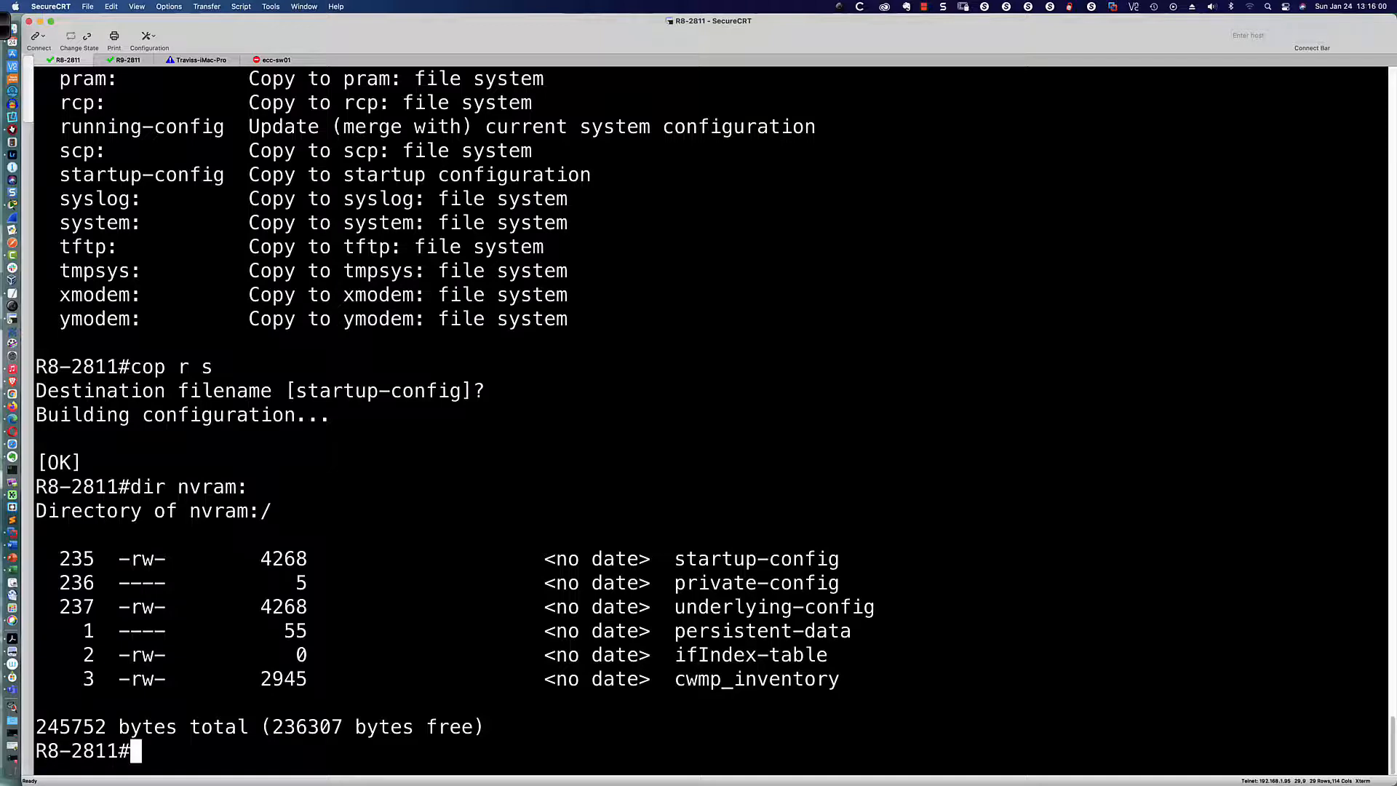
text(cop )
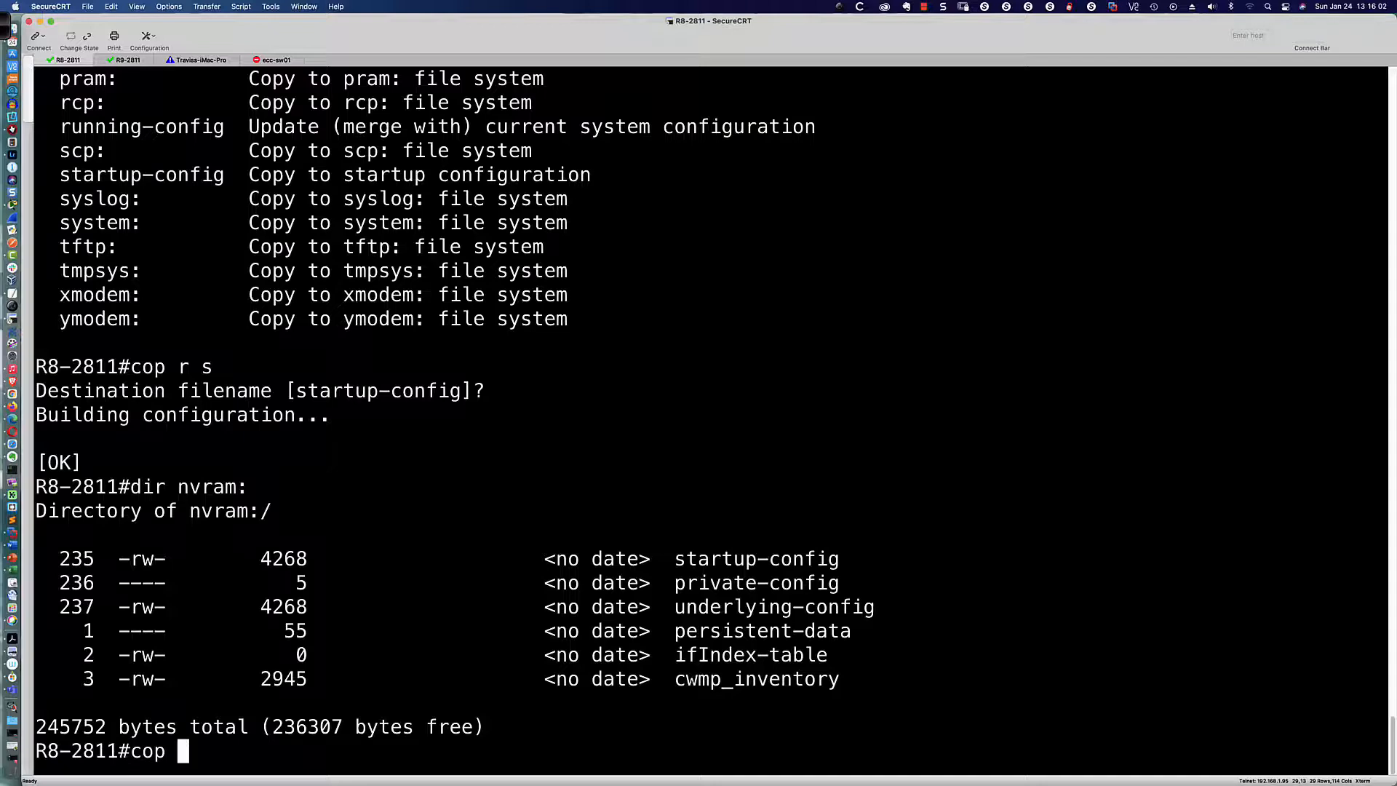
text(r st)
key(Return)
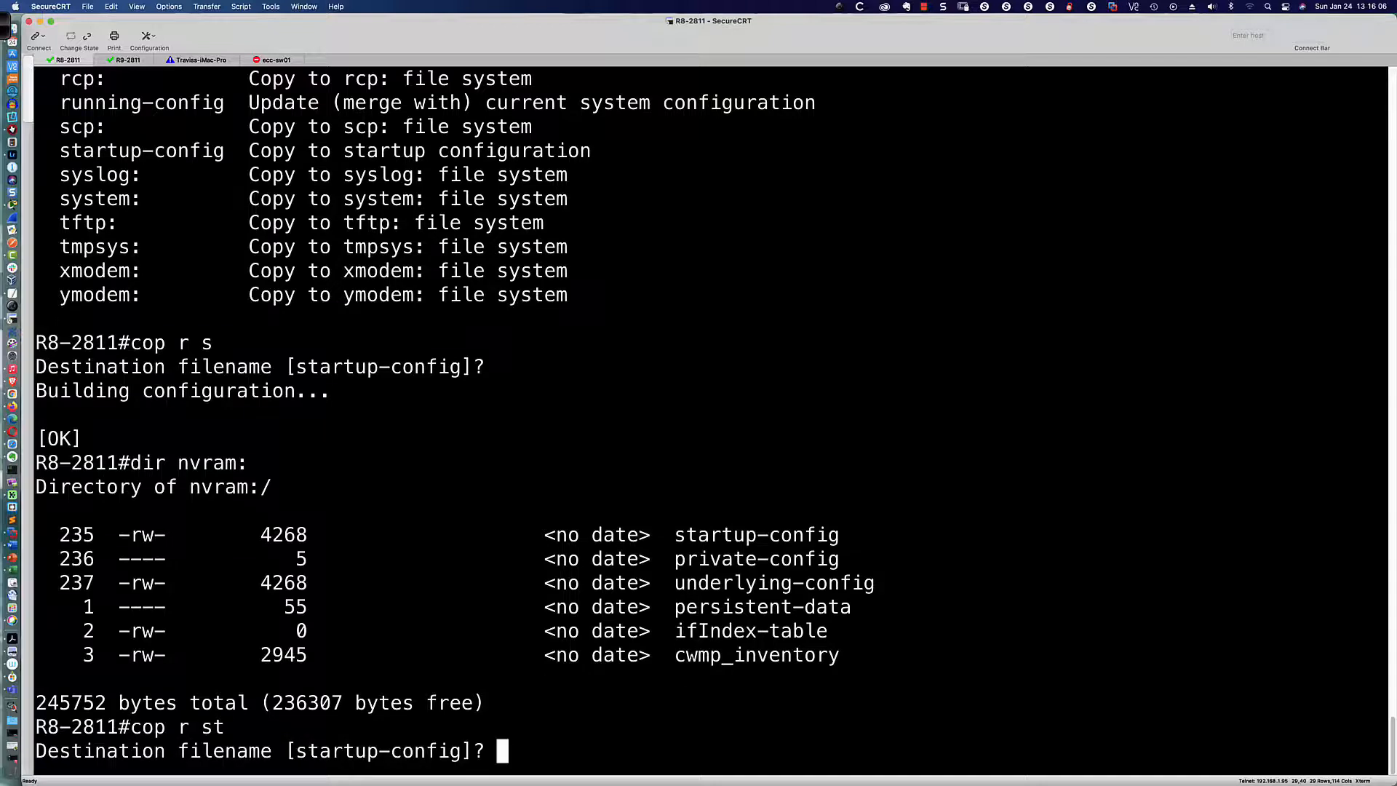
key(Return)
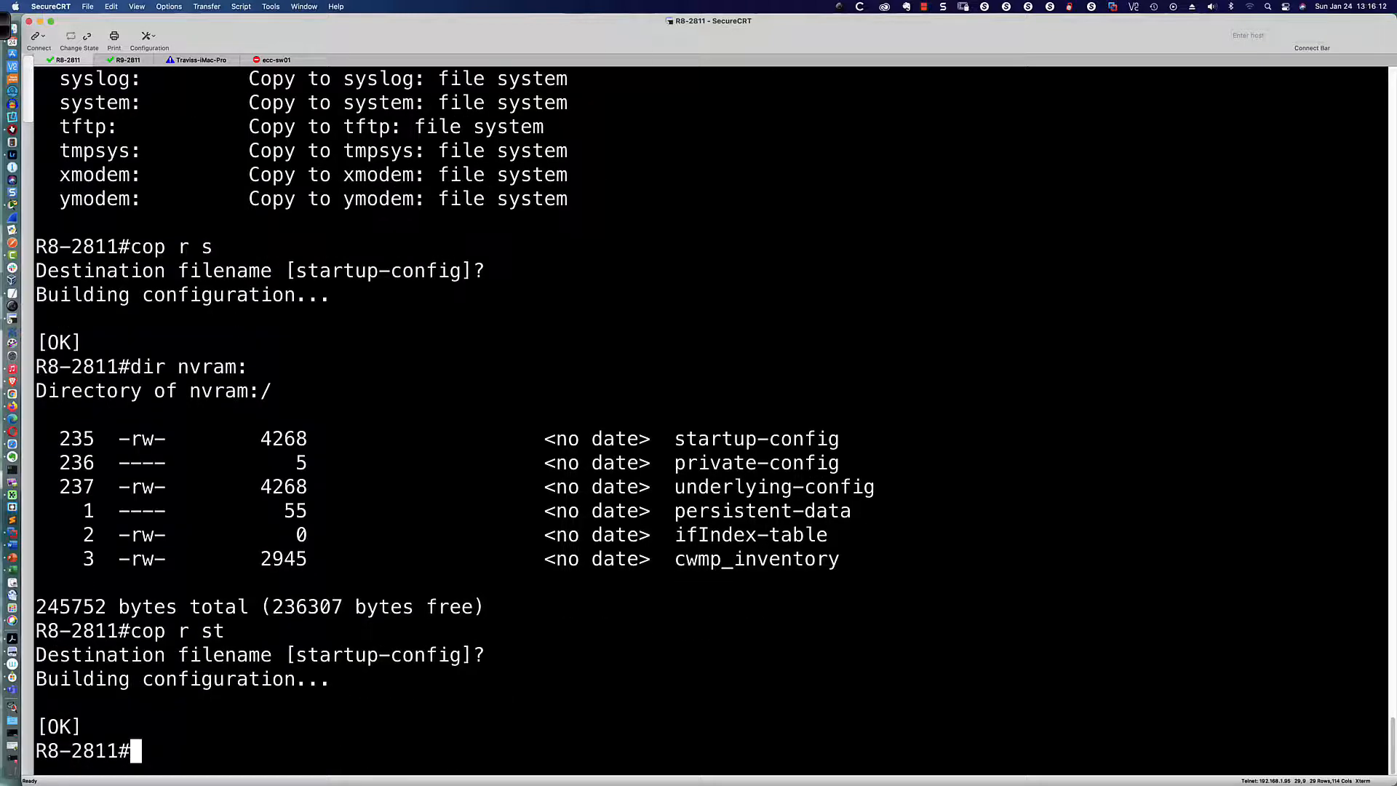
Step: Save once more as cop ru st, then return to Packet Tracer
key(Up)
key(Left)
key(Left)
key(Left)
key(Left)
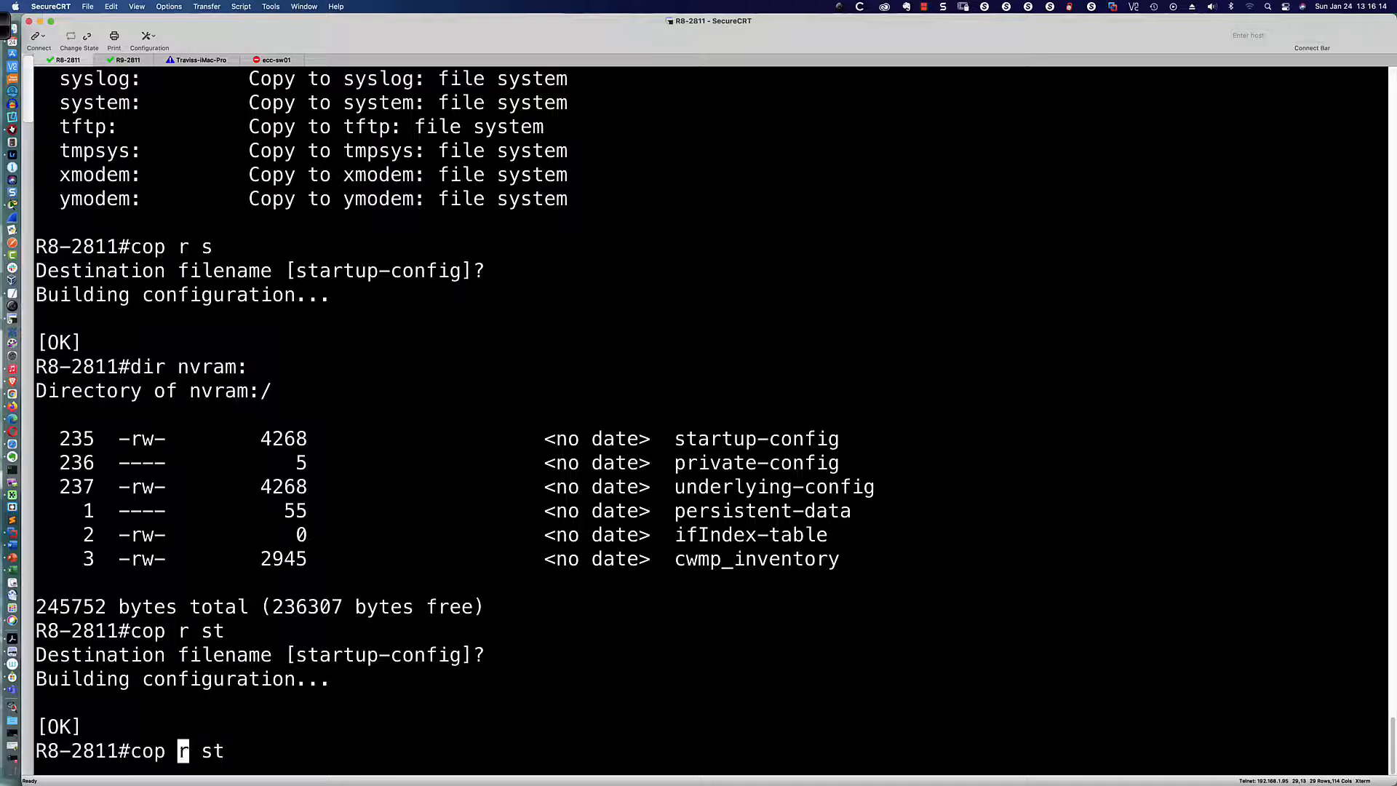
key(Right)
text(u)
key(Return)
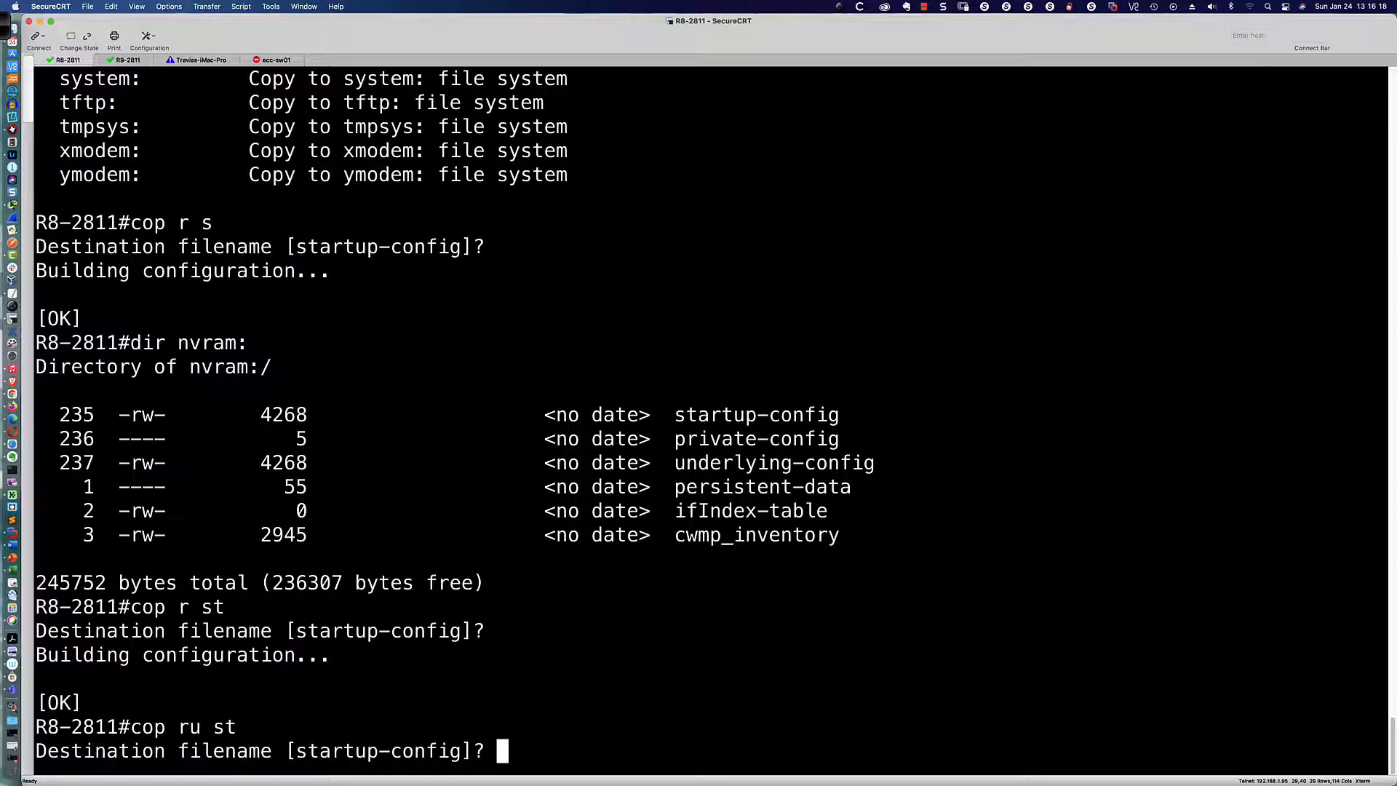
key(Return)
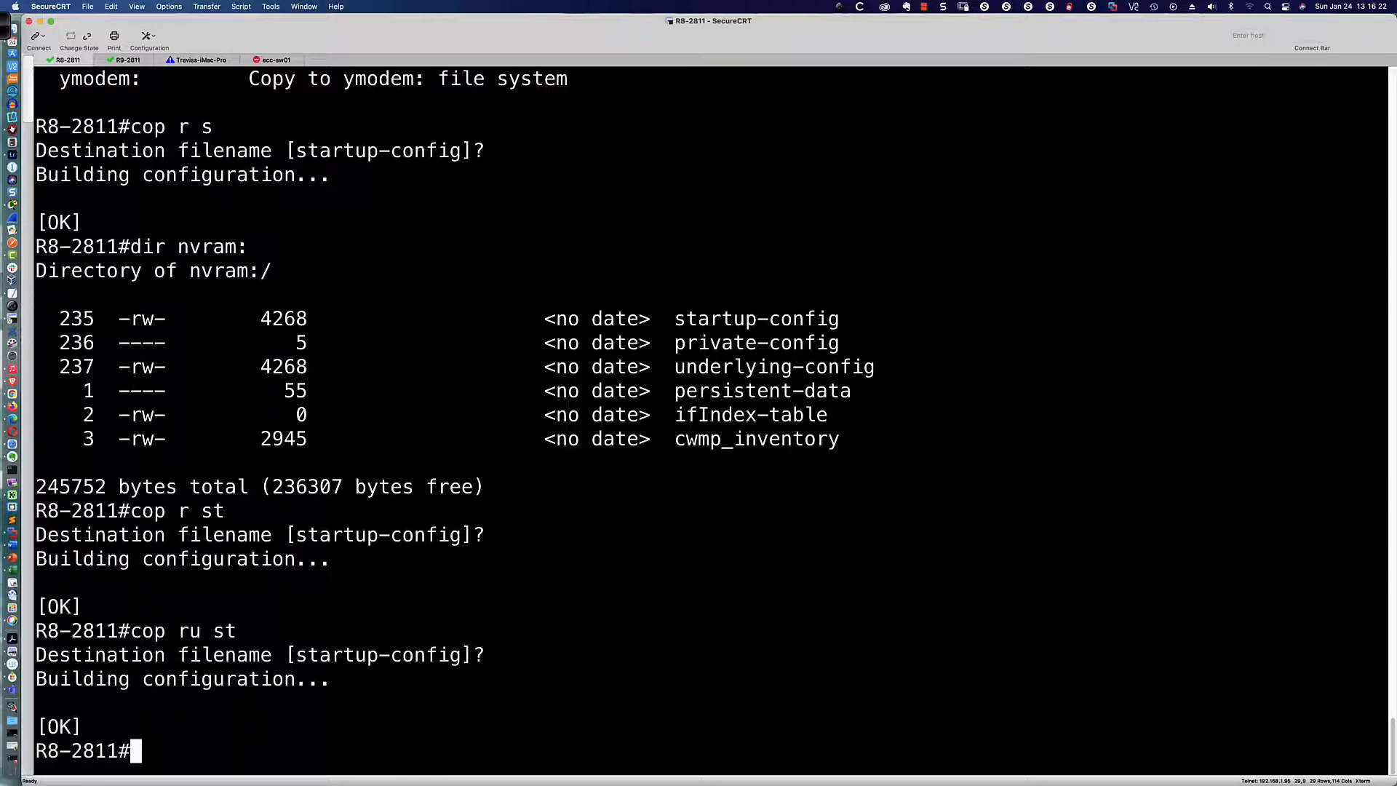
key(Return)
key(Return)
key(Return)
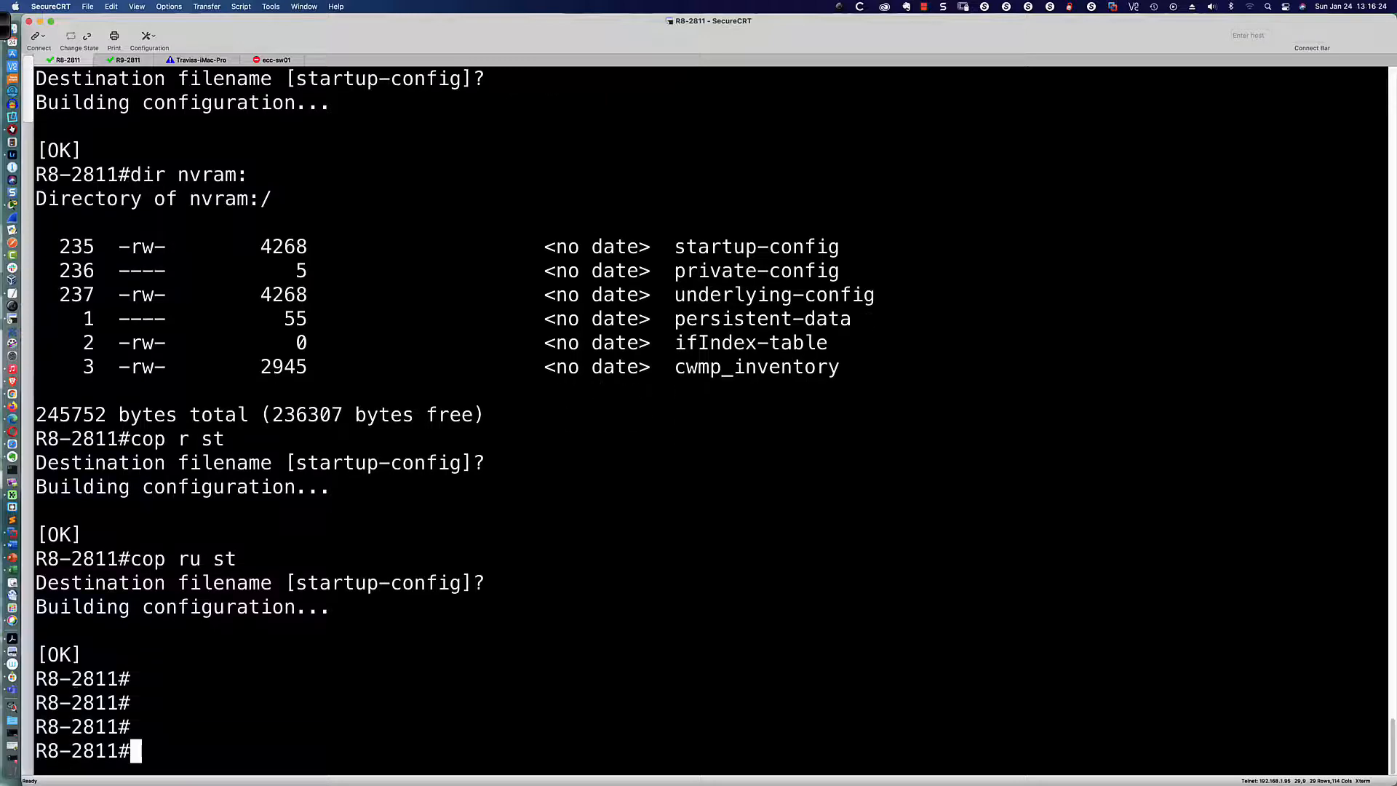
key(super+Tab)
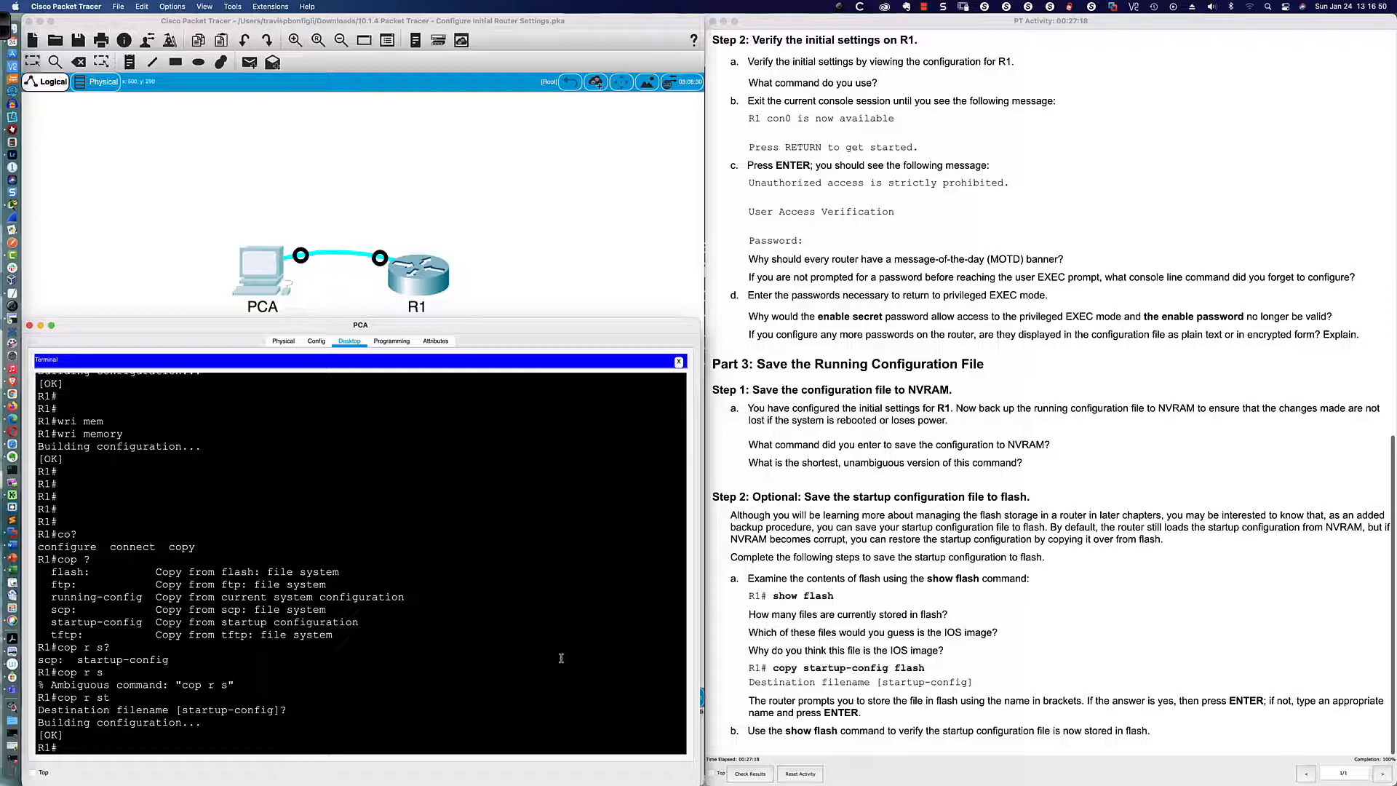
Step: Run show flash on R1 to display the c1900-universalk9-mz.SPA.151-4.M4.bin IOS image
text(show flash)
key(Return)
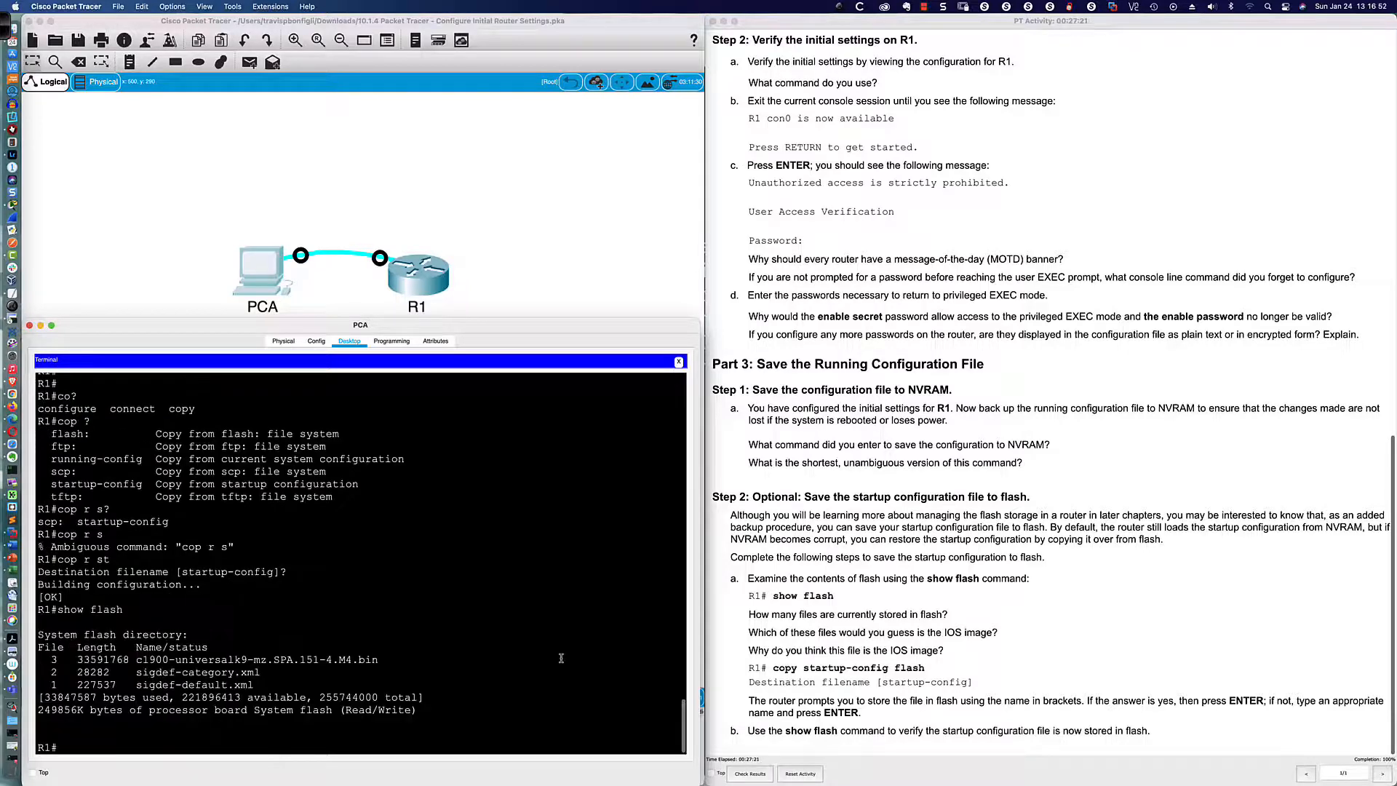
key(Return)
key(Return)
key(Return)
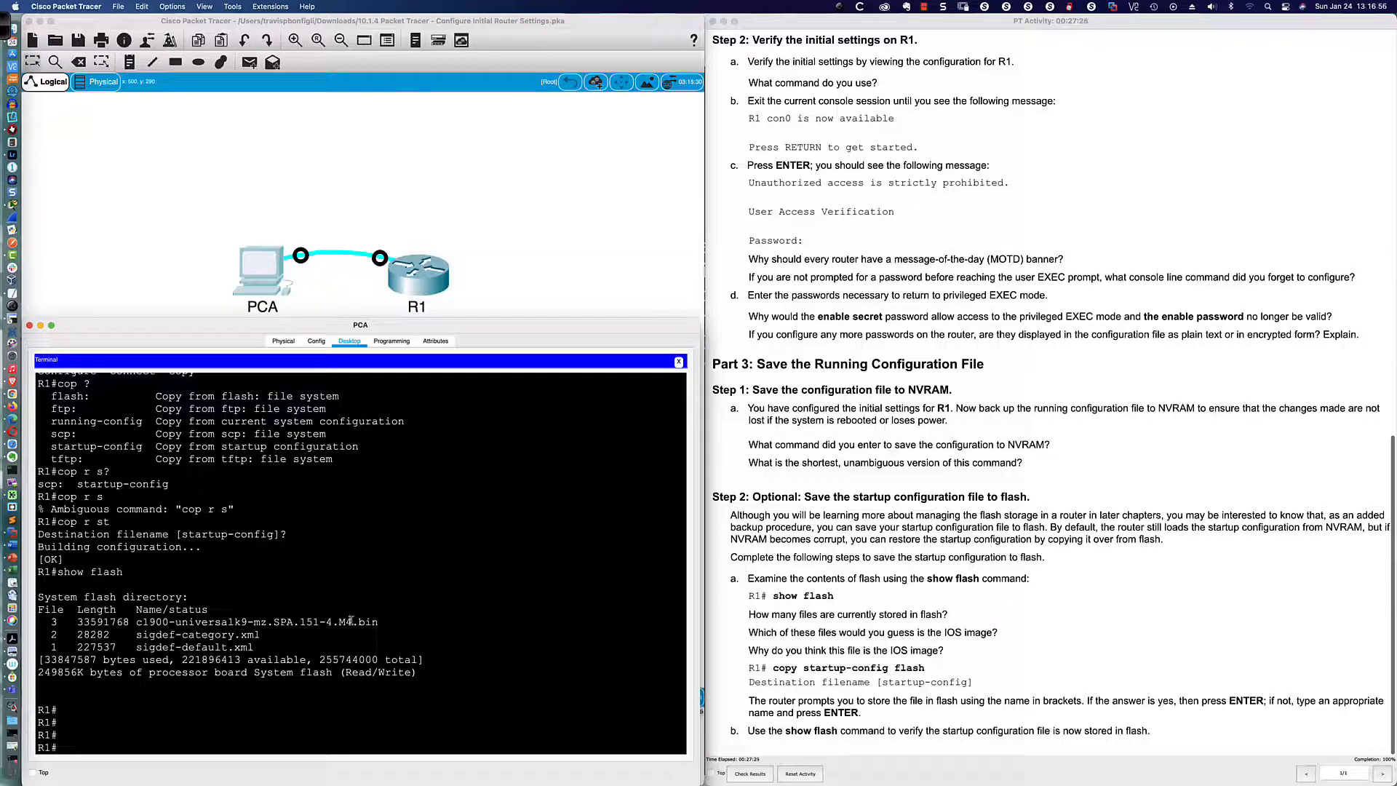
drag(379, 621, 136, 622)
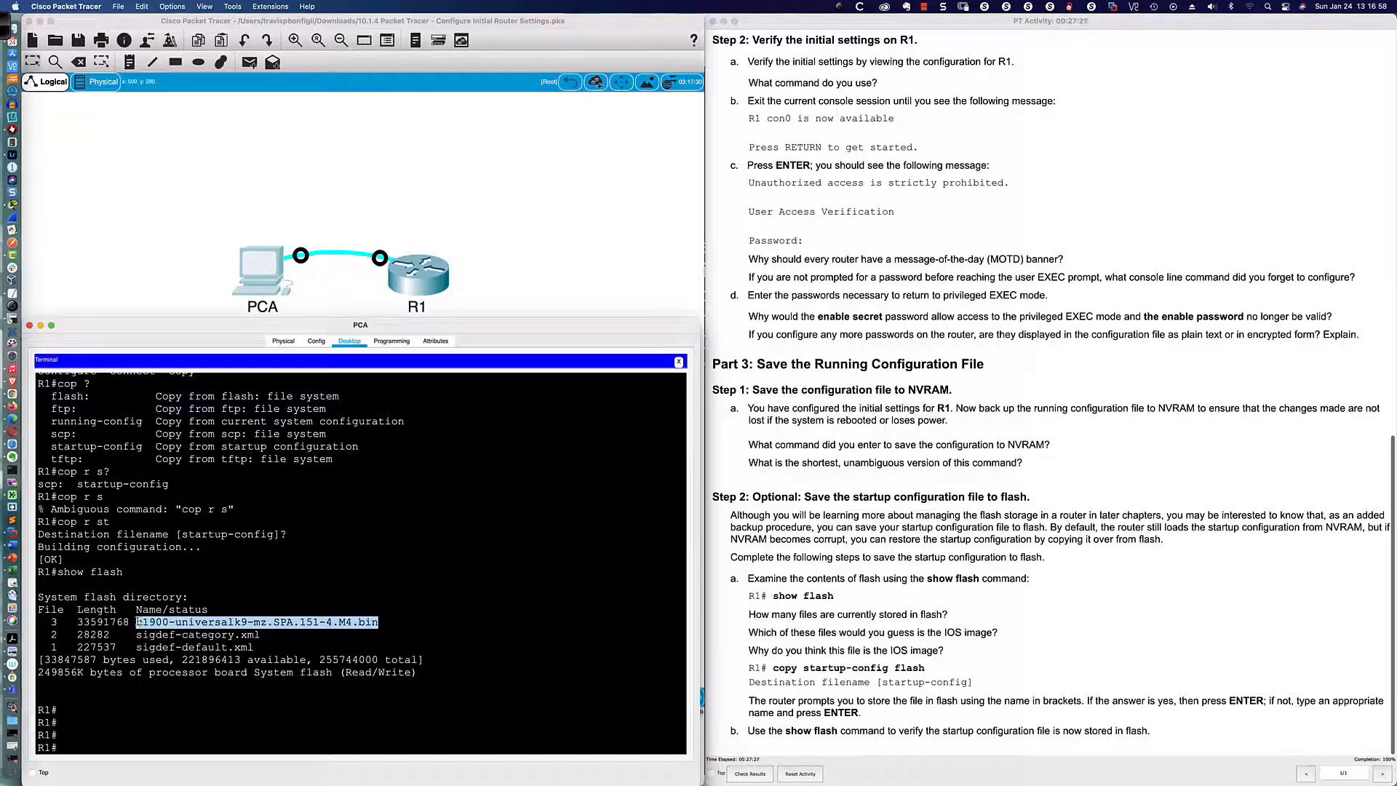
click(461, 647)
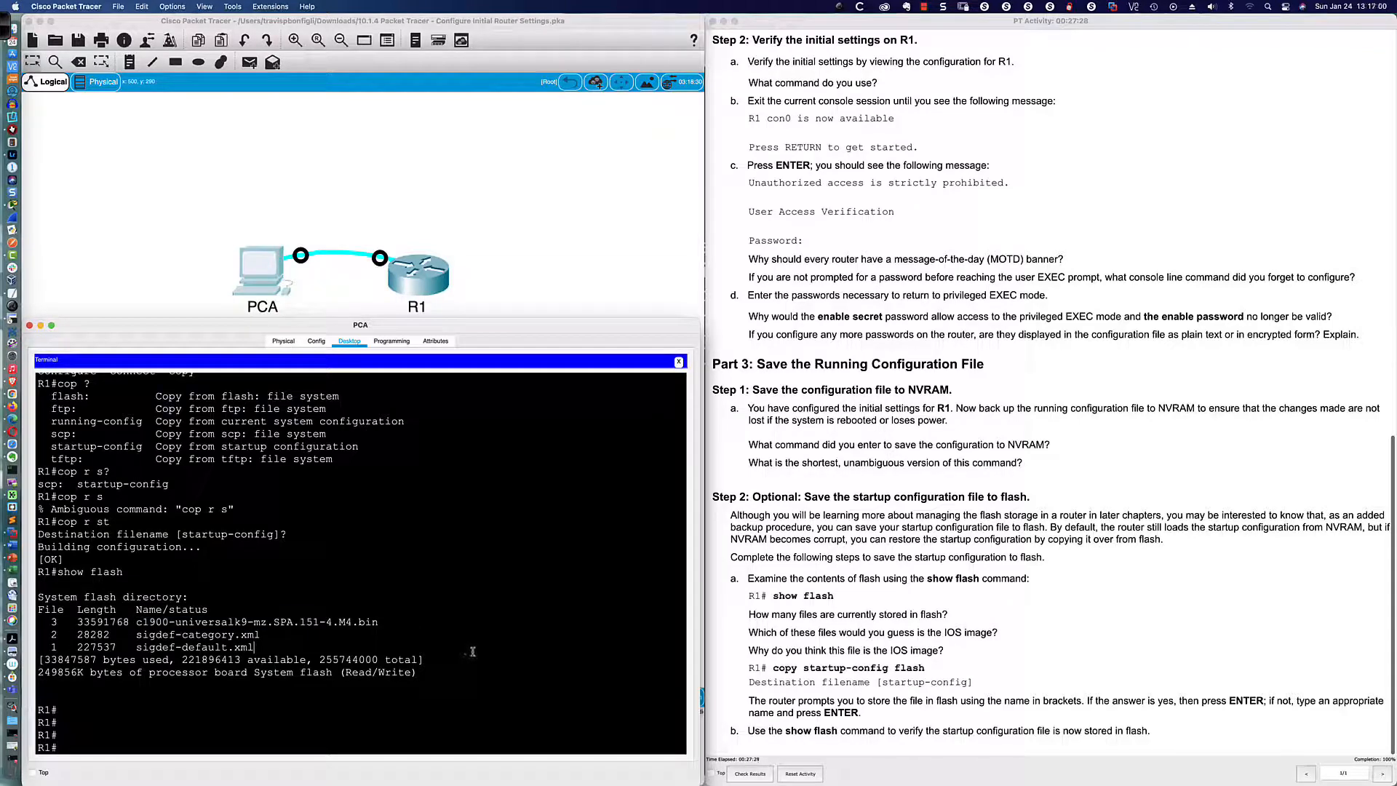
Step: Run dir to list the three files in the flash0:/ directory
text(dir)
key(Return)
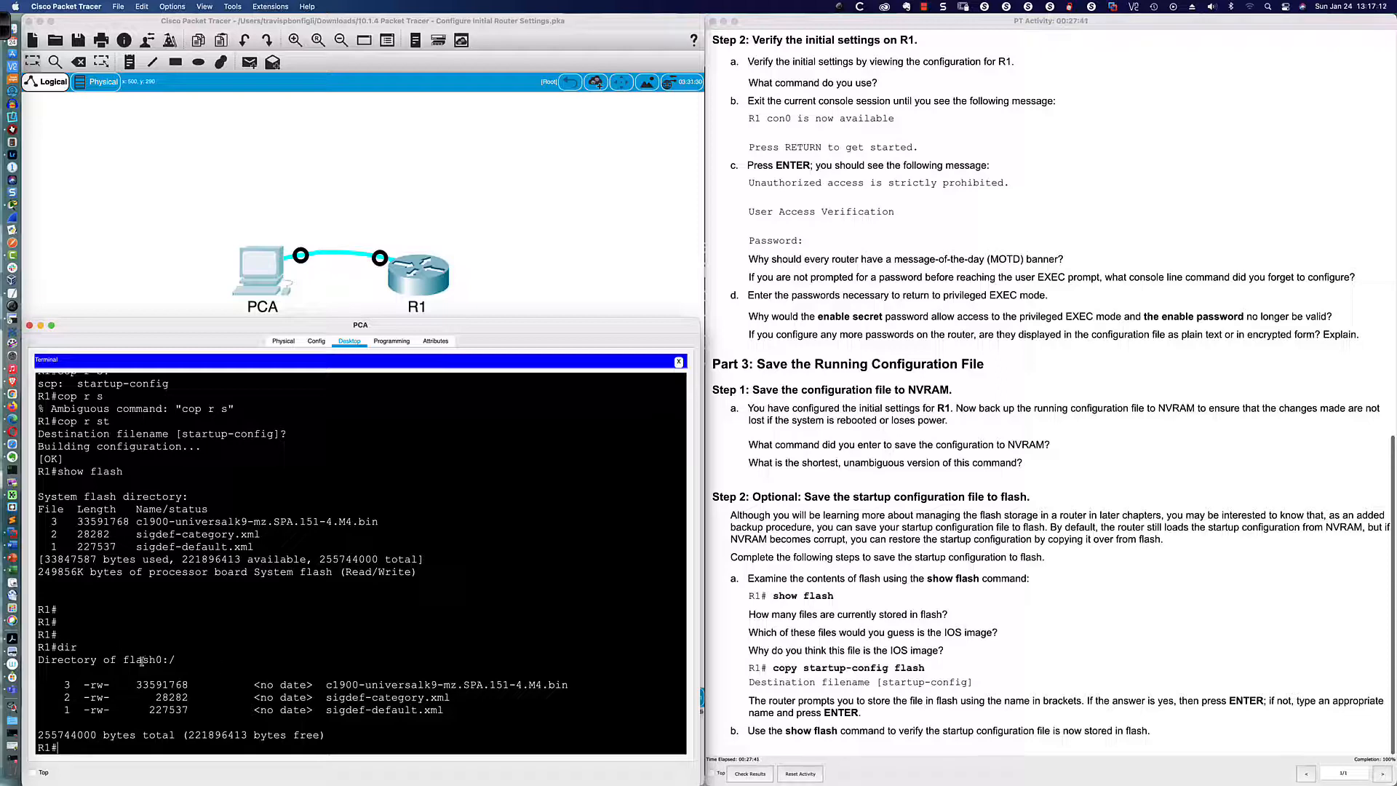
drag(121, 659, 189, 661)
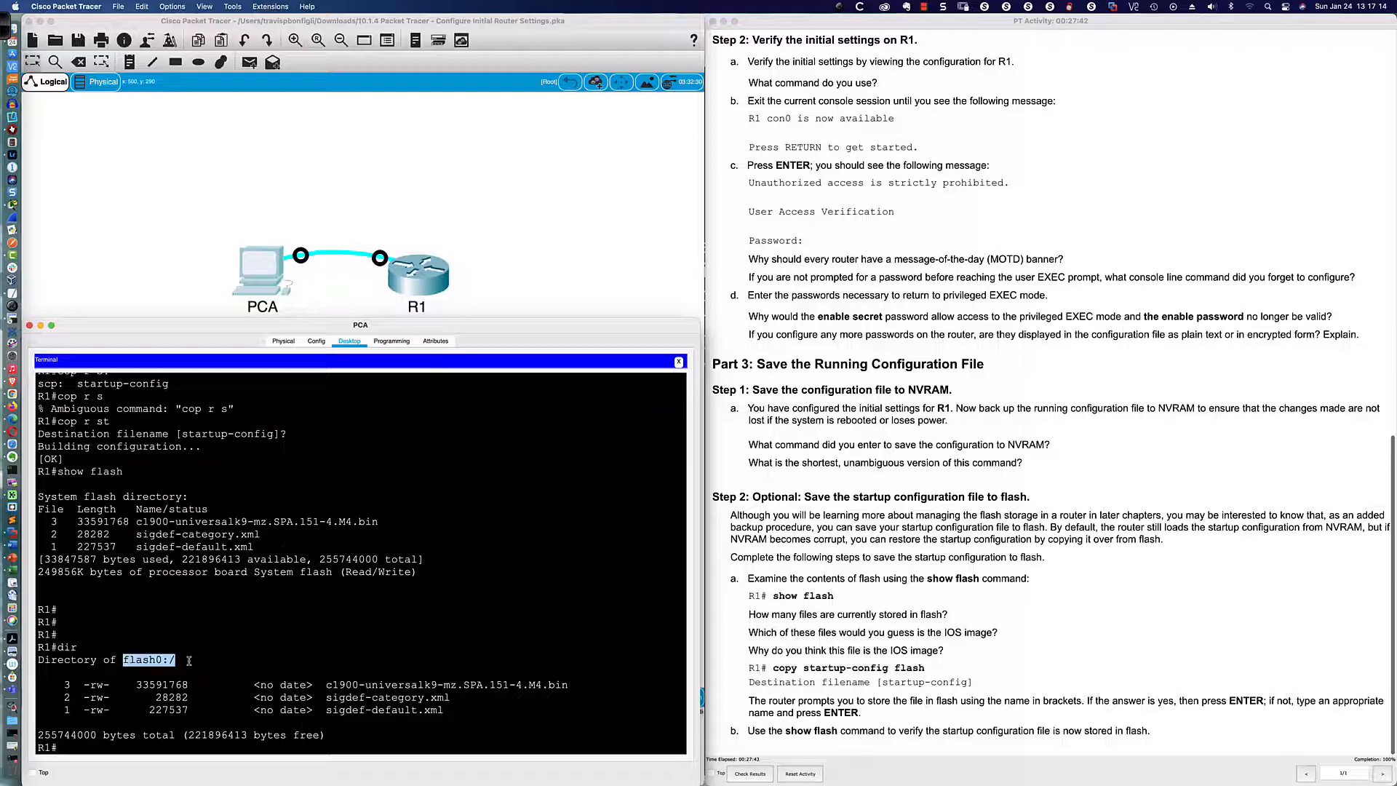